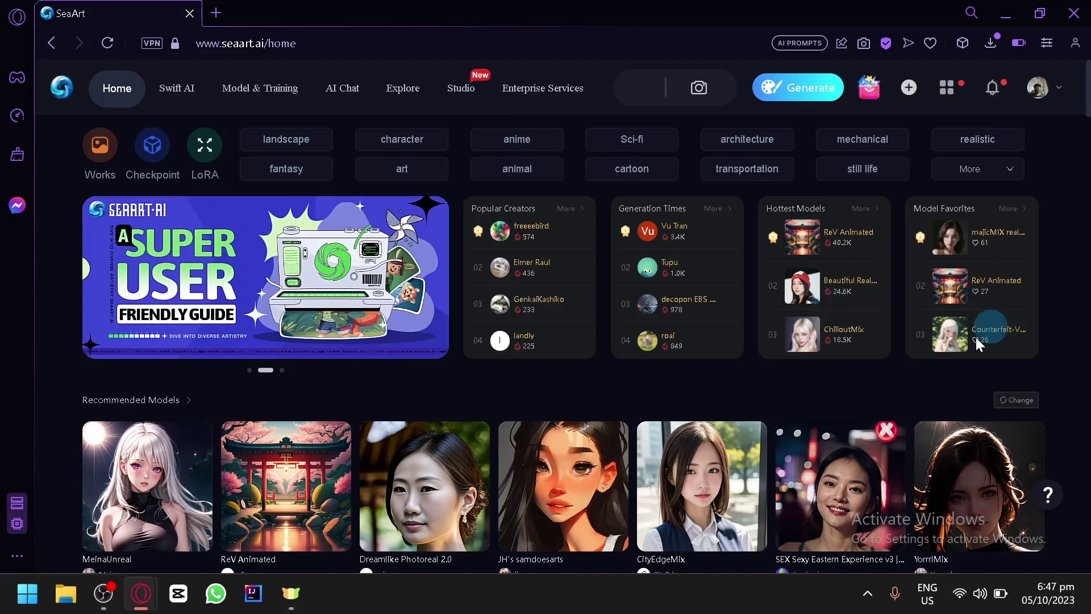
Look through the recommended models, LoRA, galleries and videos on the SeaArt home page.
{"action": "scroll", "coordinate": [606, 370], "scroll_direction": "down", "scroll_amount": 8}
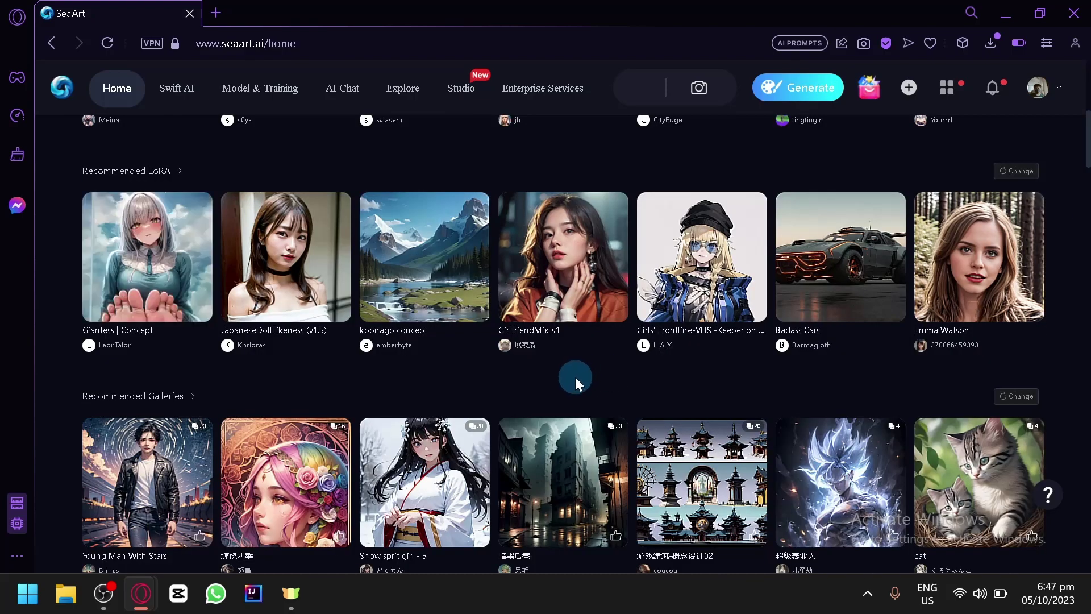
{"action": "scroll", "coordinate": [544, 396], "scroll_direction": "down", "scroll_amount": 8}
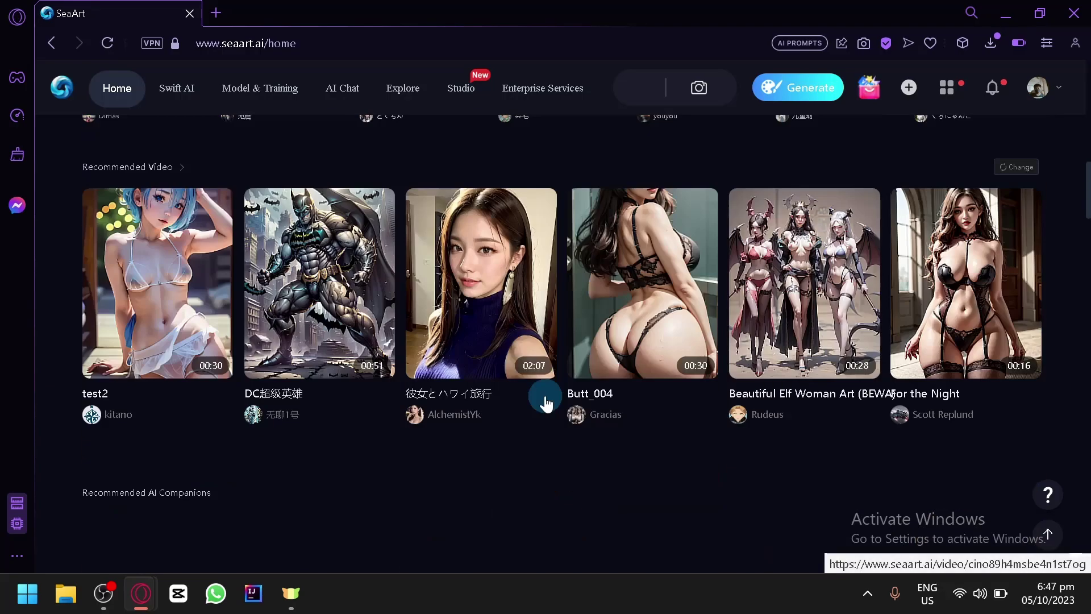
{"action": "scroll", "coordinate": [606, 464], "scroll_direction": "up", "scroll_amount": 8}
{"action": "scroll", "coordinate": [605, 463], "scroll_direction": "up", "scroll_amount": 3}
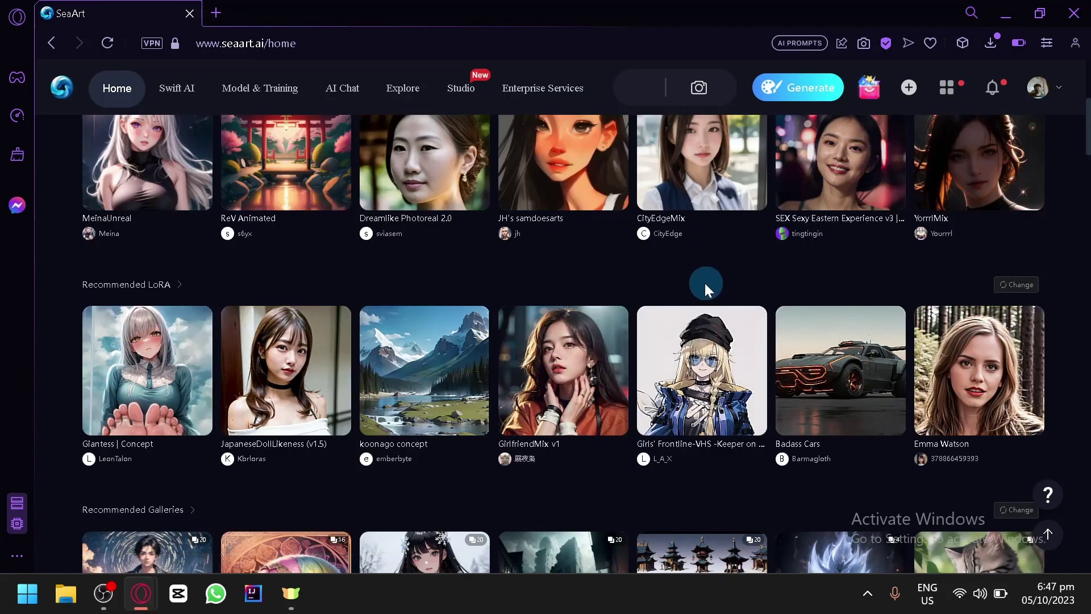
{"action": "scroll", "coordinate": [704, 286], "scroll_direction": "up", "scroll_amount": 5}
{"action": "scroll", "coordinate": [521, 402], "scroll_direction": "down", "scroll_amount": 3}
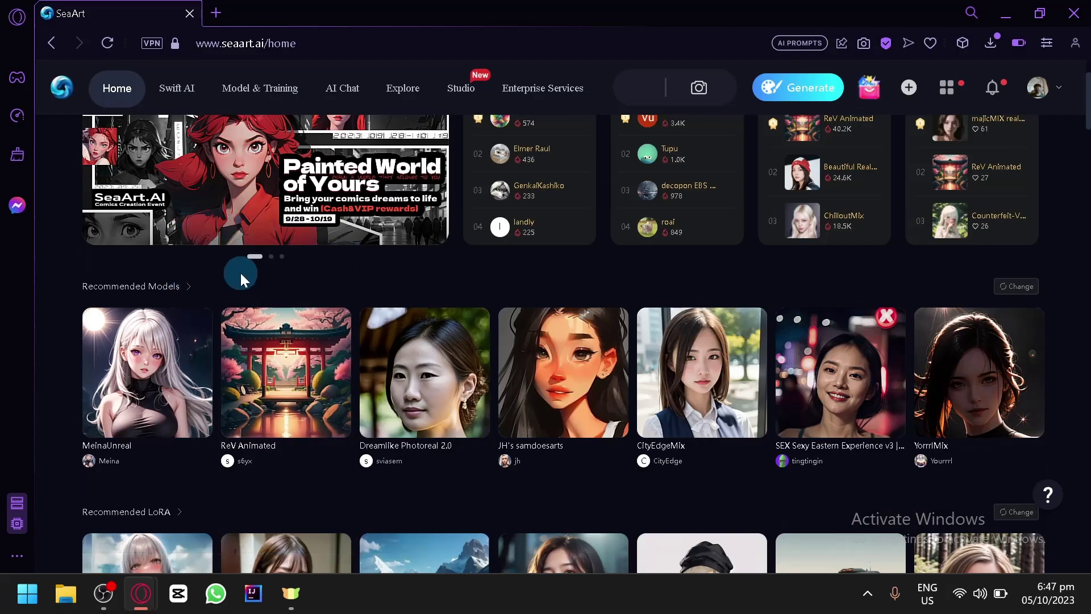
{"action": "scroll", "coordinate": [267, 228], "scroll_direction": "down", "scroll_amount": 1}
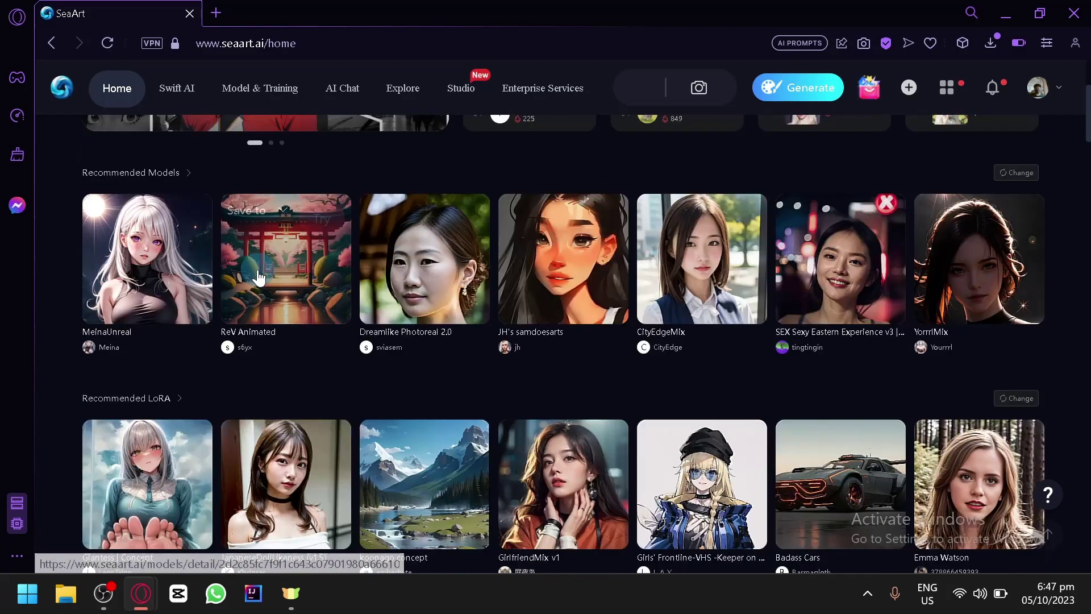
Open the full list of recommended models in a new tab, browse its model previews and dismiss the site's notification request.
{"action": "right_click", "coordinate": [158, 181]}
{"action": "left_click", "coordinate": [133, 174]}
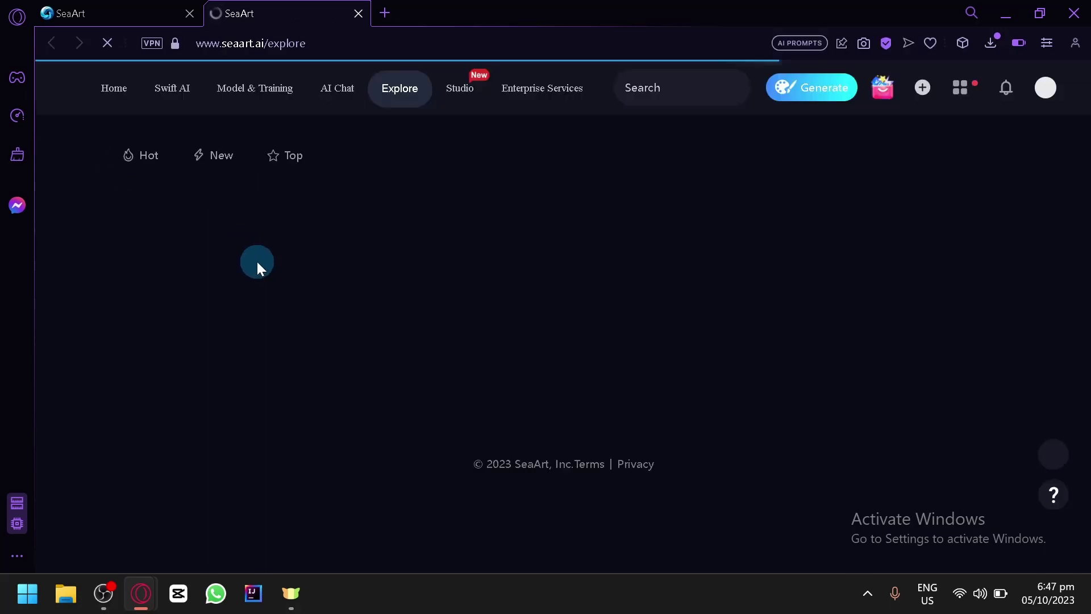
{"action": "scroll", "coordinate": [459, 290], "scroll_direction": "down", "scroll_amount": 5}
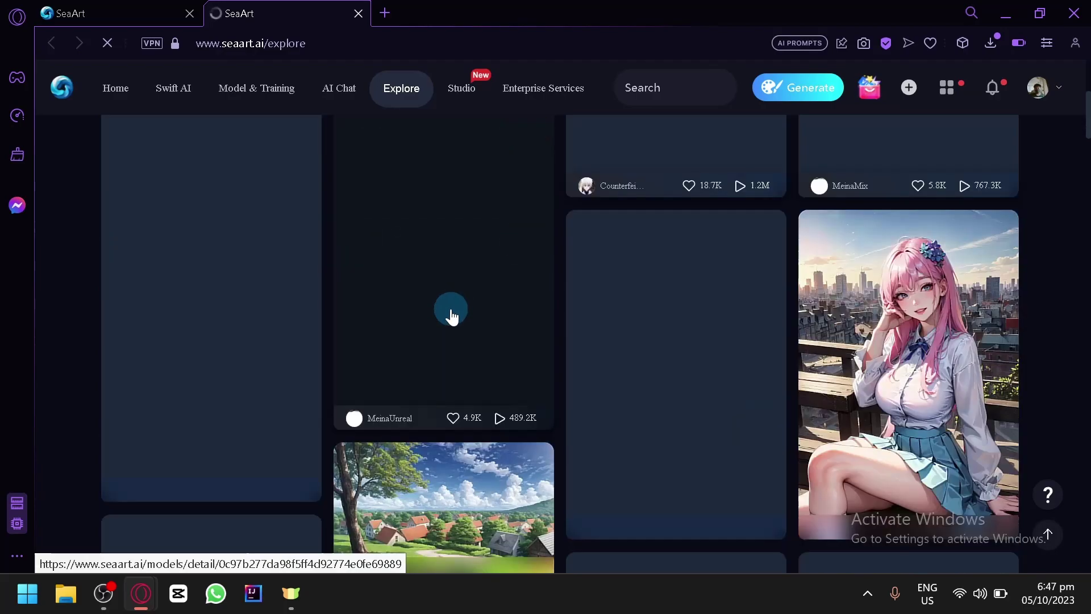
{"action": "scroll", "coordinate": [451, 316], "scroll_direction": "down", "scroll_amount": 5}
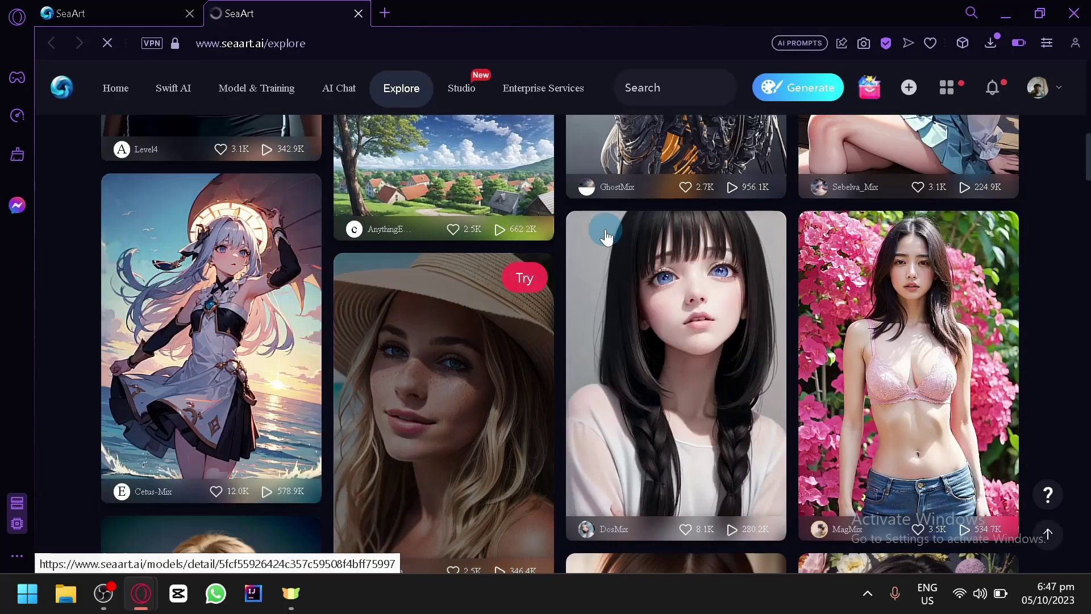
{"action": "scroll", "coordinate": [519, 316], "scroll_direction": "down", "scroll_amount": 5}
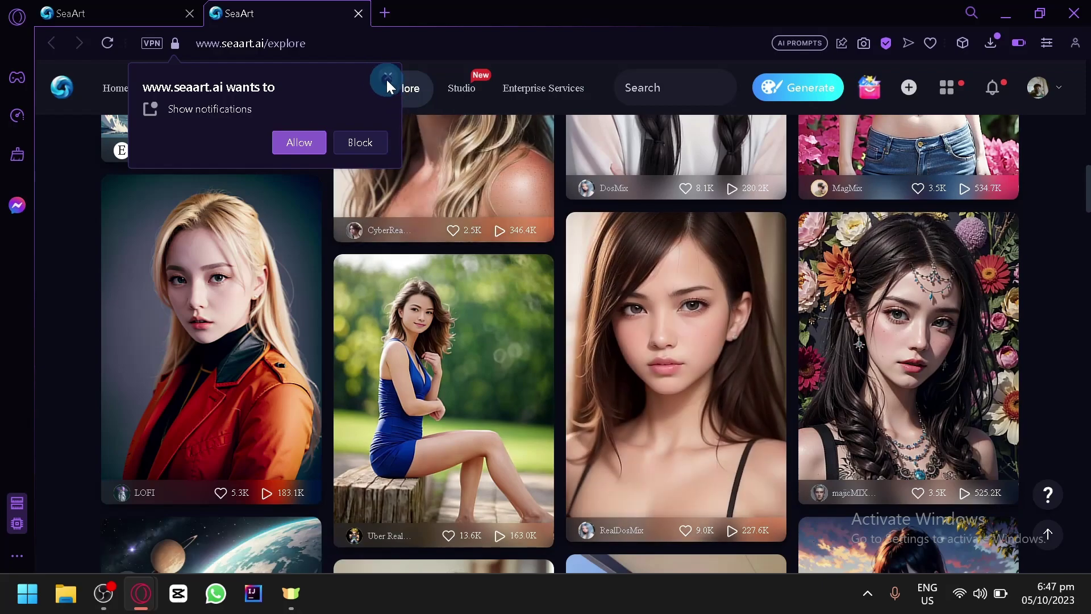
{"action": "scroll", "coordinate": [652, 426], "scroll_direction": "down", "scroll_amount": 3}
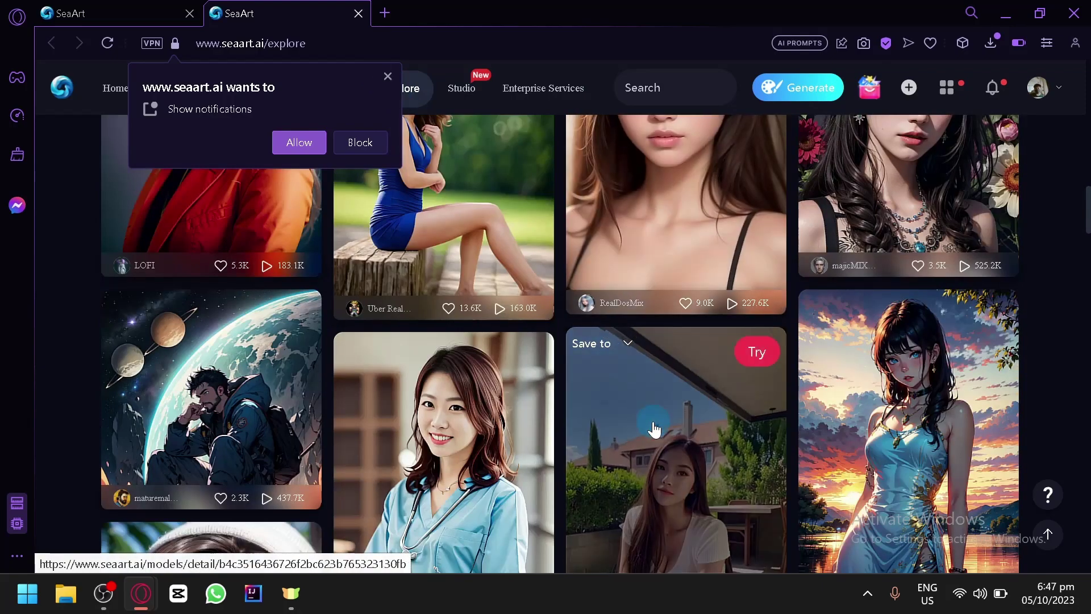
{"action": "scroll", "coordinate": [790, 228], "scroll_direction": "down", "scroll_amount": 5}
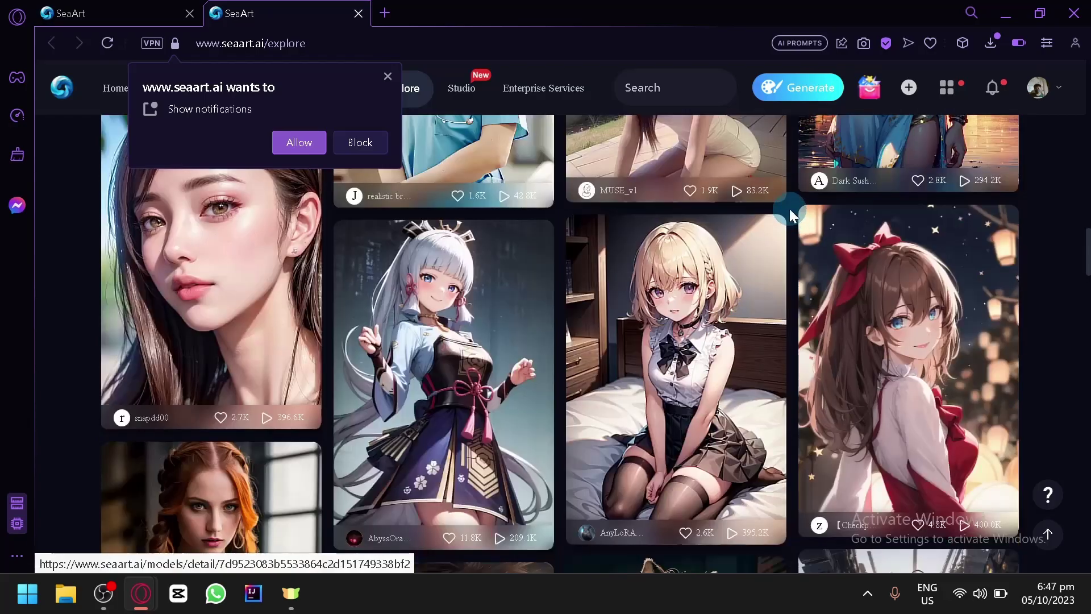
{"action": "scroll", "coordinate": [789, 209], "scroll_direction": "down", "scroll_amount": 10}
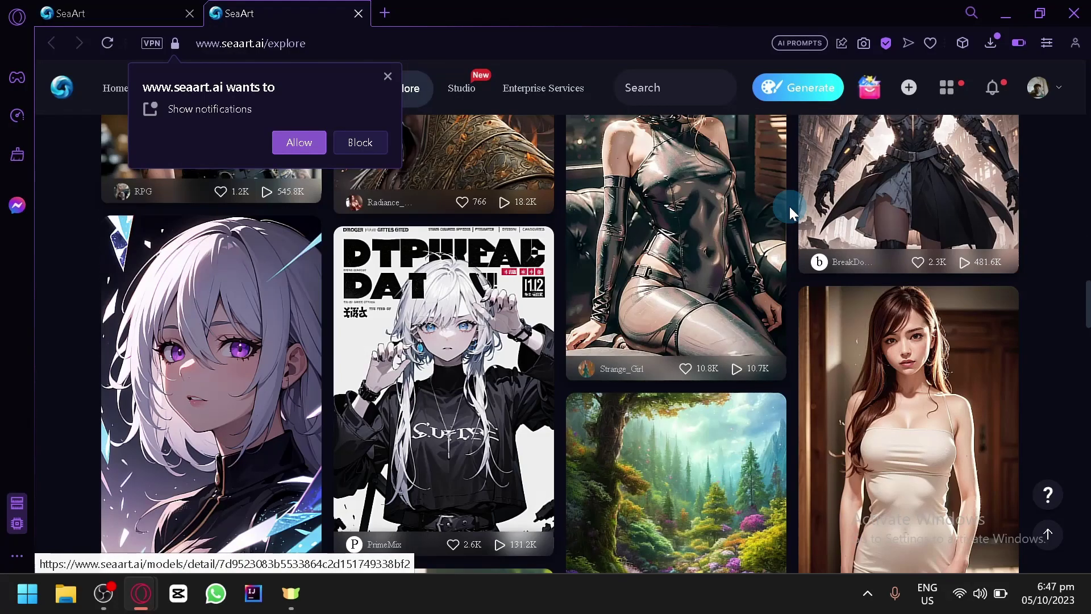
{"action": "left_click", "coordinate": [388, 77]}
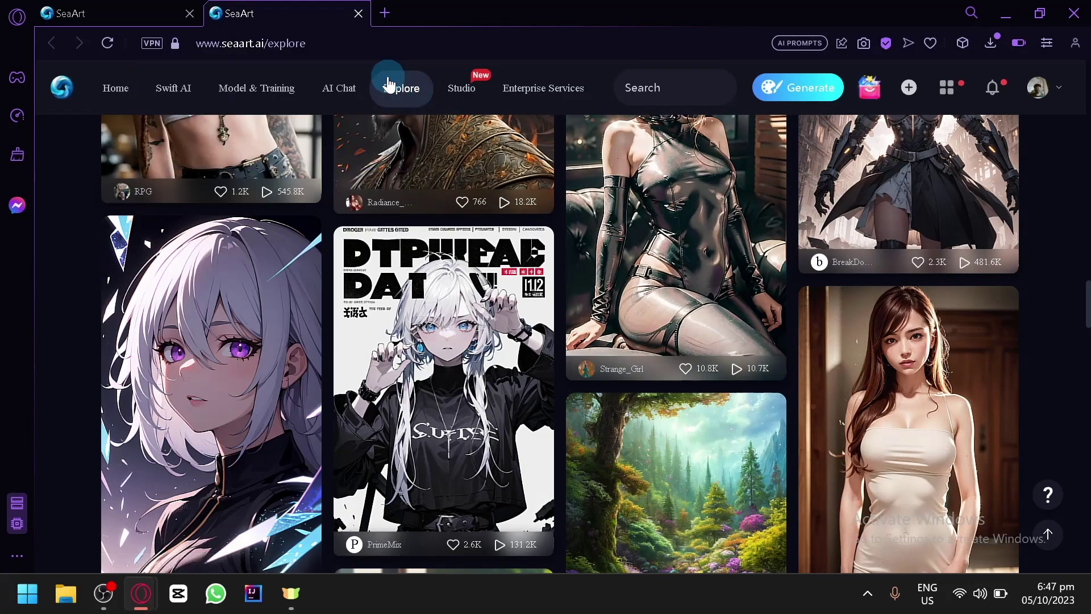
{"action": "scroll", "coordinate": [577, 344], "scroll_direction": "down", "scroll_amount": 6}
{"action": "scroll", "coordinate": [577, 343], "scroll_direction": "down", "scroll_amount": 3}
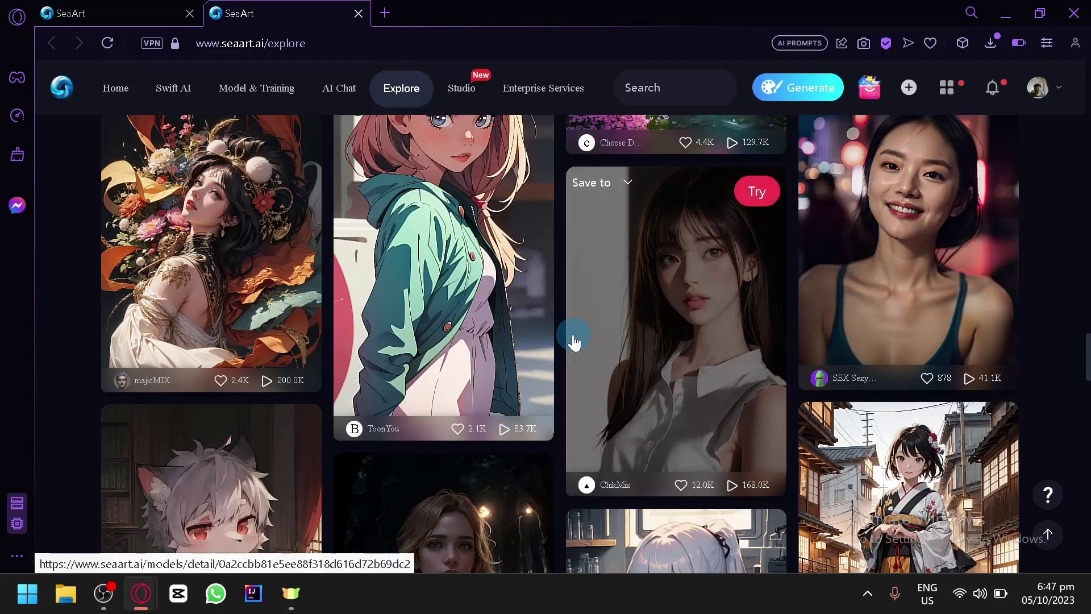
{"action": "scroll", "coordinate": [575, 342], "scroll_direction": "down", "scroll_amount": 7}
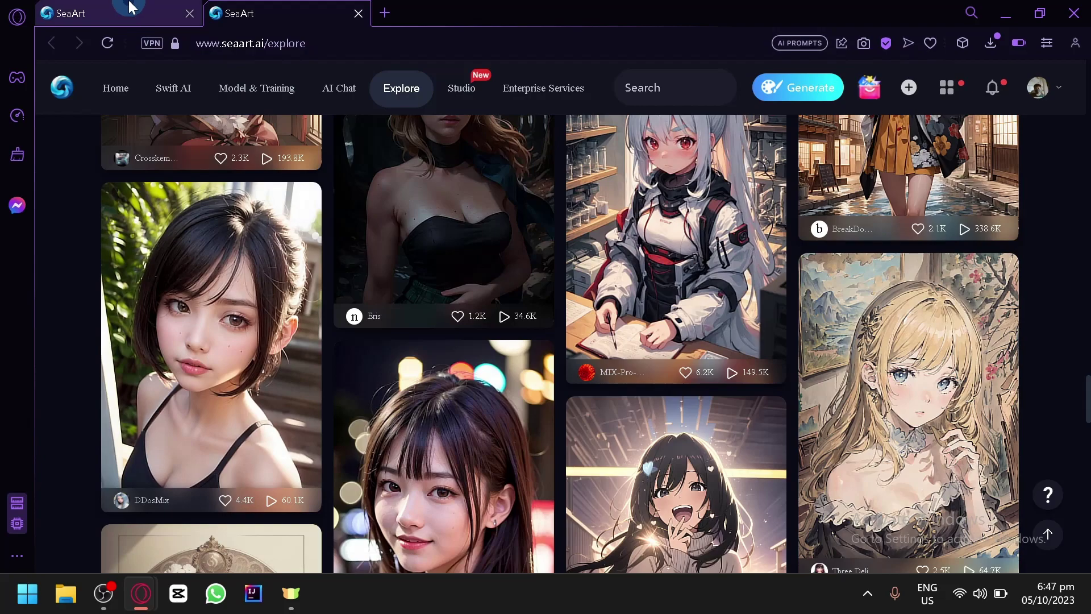
Return to the home page, close the Explore tab and check the account overview.
{"action": "left_click", "coordinate": [129, 6]}
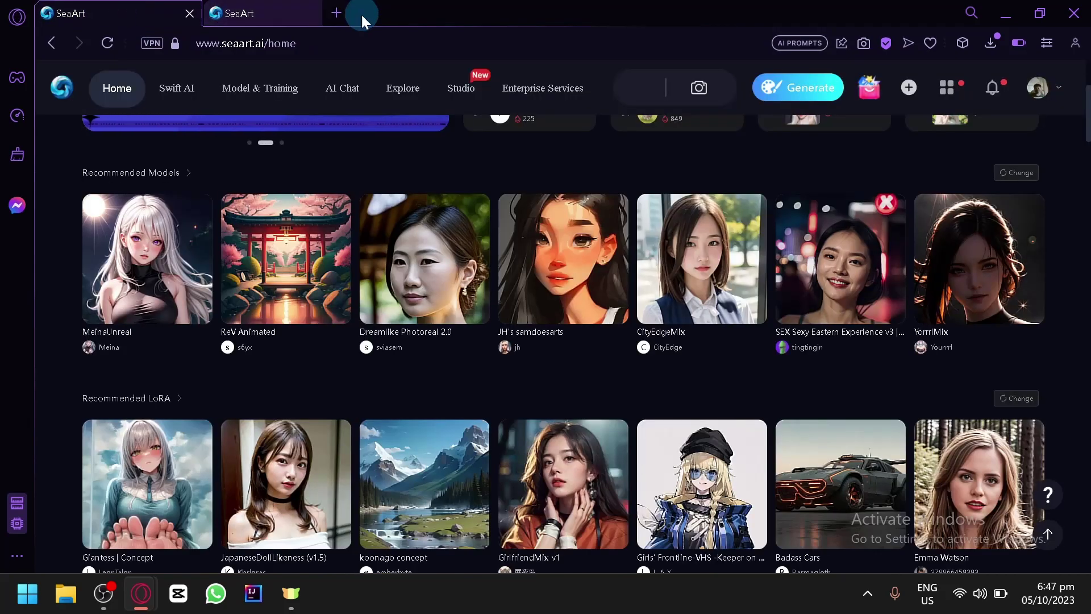
{"action": "left_click", "coordinate": [358, 13]}
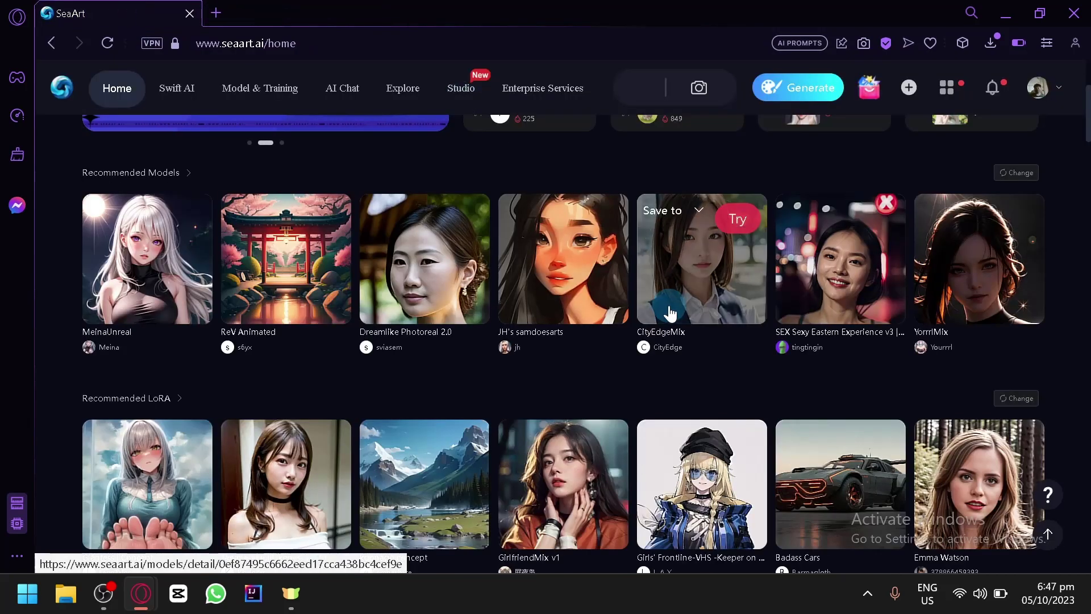
{"action": "scroll", "coordinate": [670, 312], "scroll_direction": "up", "scroll_amount": 4}
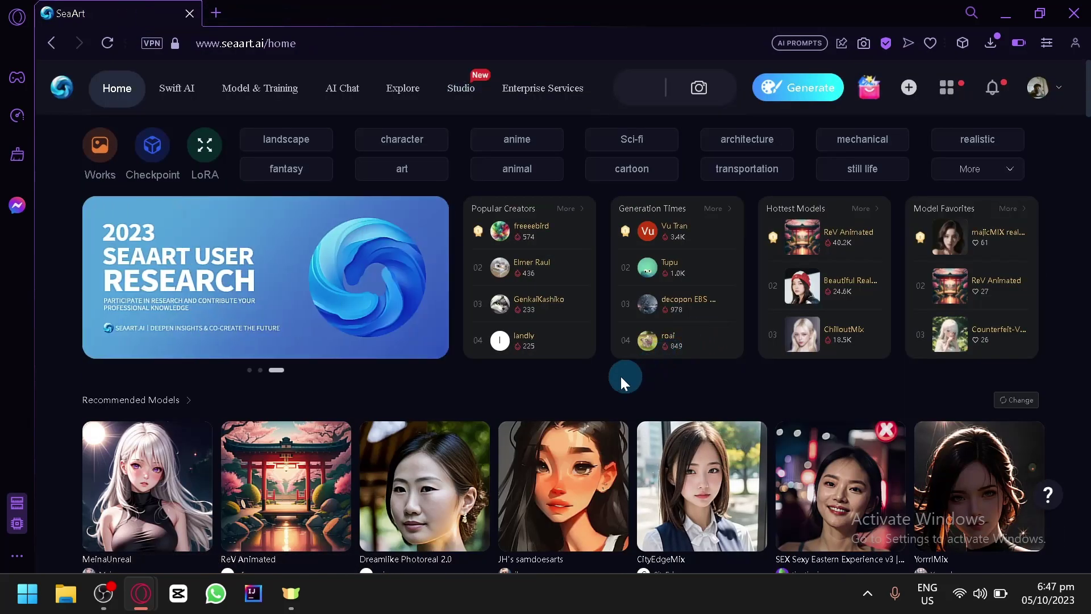
{"action": "left_click", "coordinate": [1038, 87]}
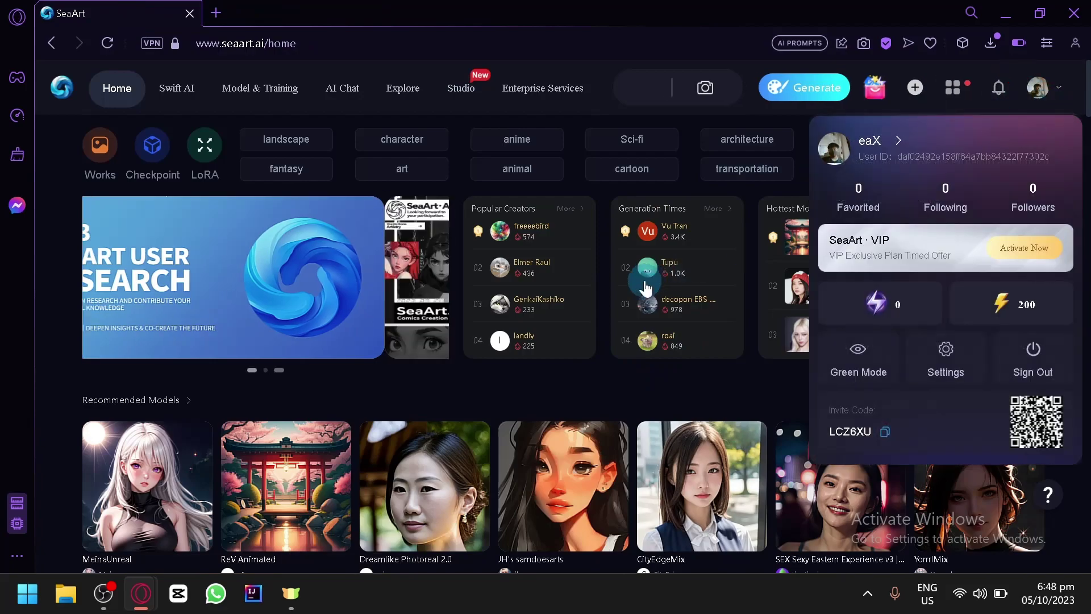
{"action": "left_click", "coordinate": [670, 395]}
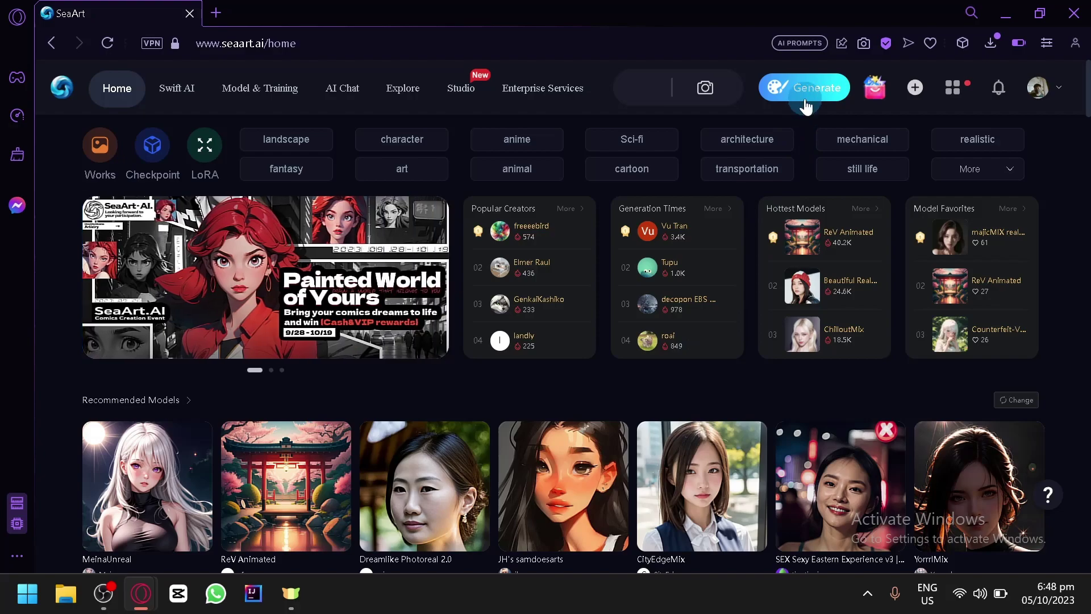
Open the image generation workspace from the home page.
{"action": "scroll", "coordinate": [806, 105], "scroll_direction": "up", "scroll_amount": 5, "text": "ctrl"}
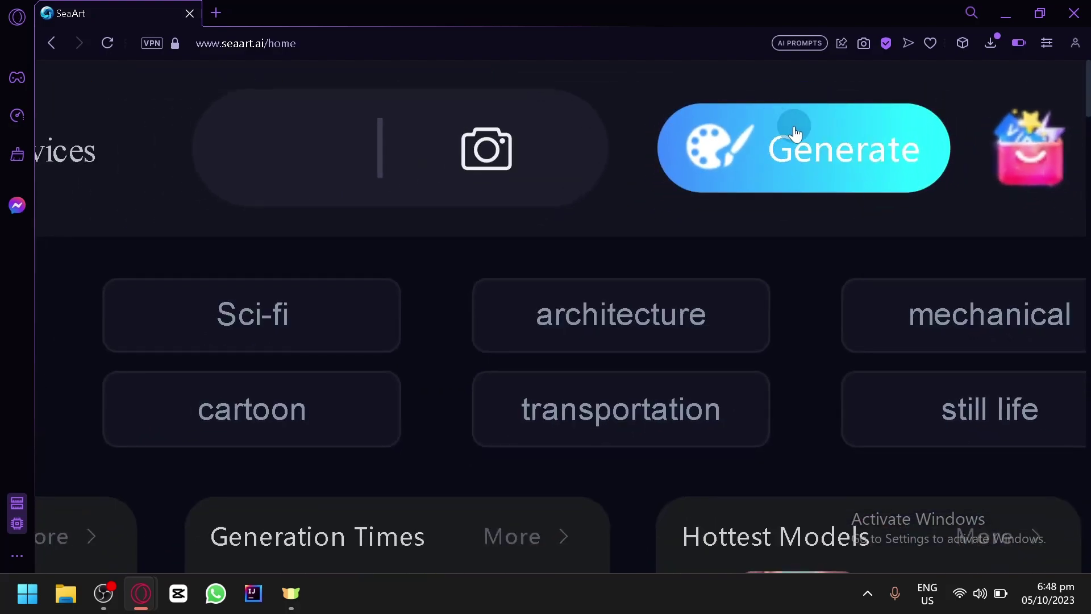
{"action": "left_click", "coordinate": [782, 162]}
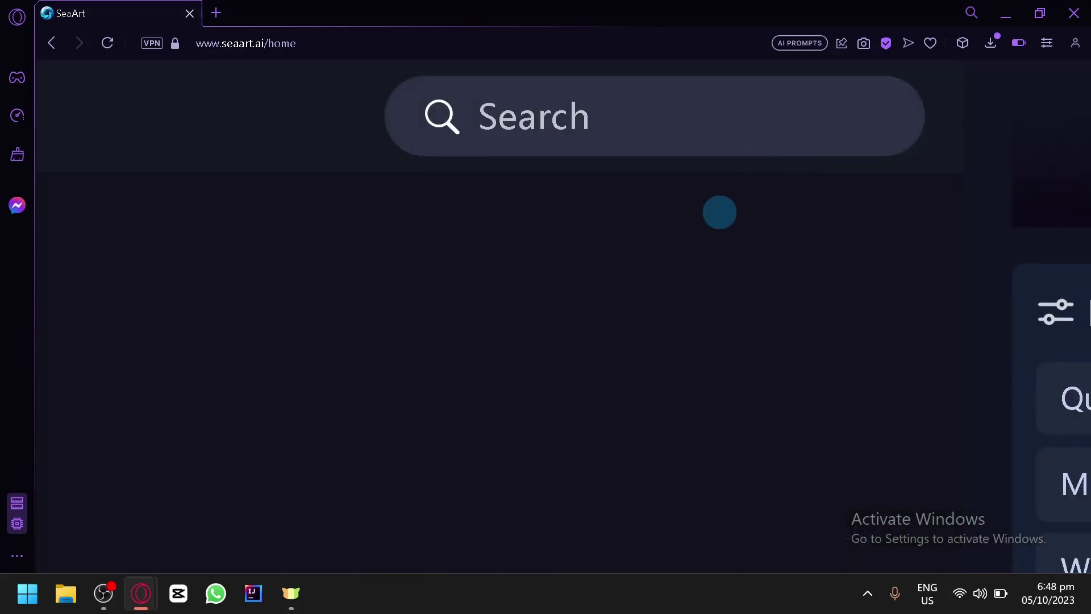
{"action": "scroll", "coordinate": [732, 291], "scroll_direction": "down", "scroll_amount": 5, "text": "ctrl"}
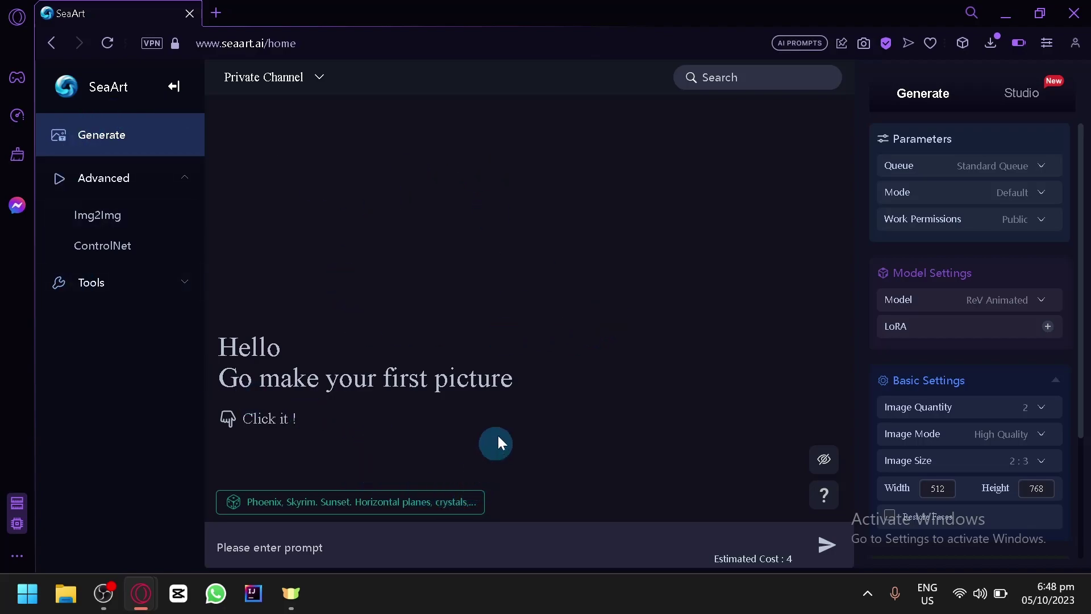
Switch the workspace to the advanced Img2Img mode.
{"action": "scroll", "coordinate": [98, 224], "scroll_direction": "up", "scroll_amount": 5, "text": "ctrl"}
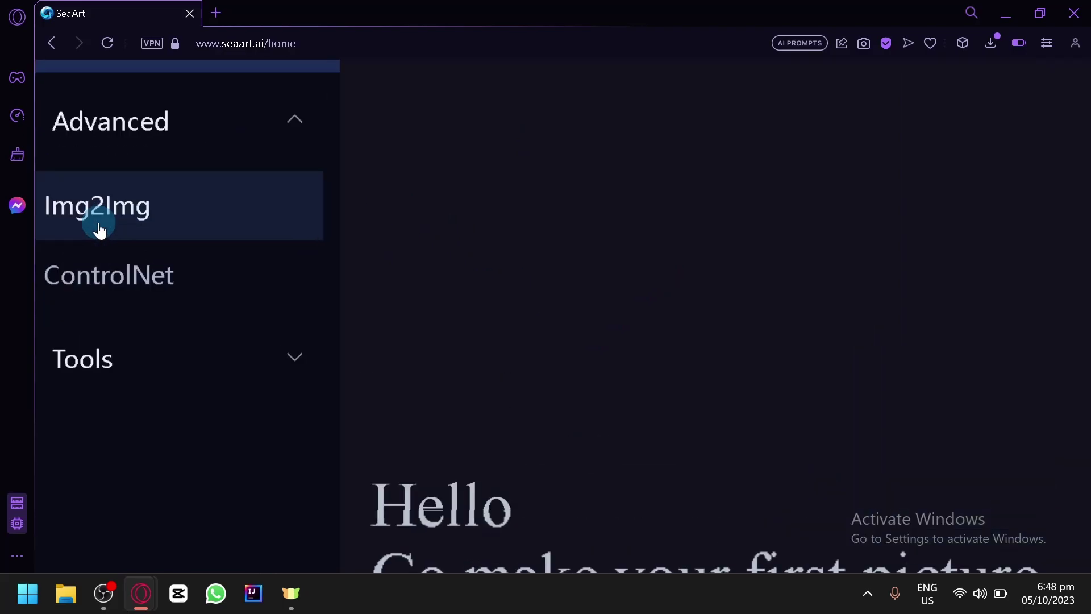
{"action": "scroll", "coordinate": [327, 211], "scroll_direction": "up", "scroll_amount": 1, "text": "ctrl"}
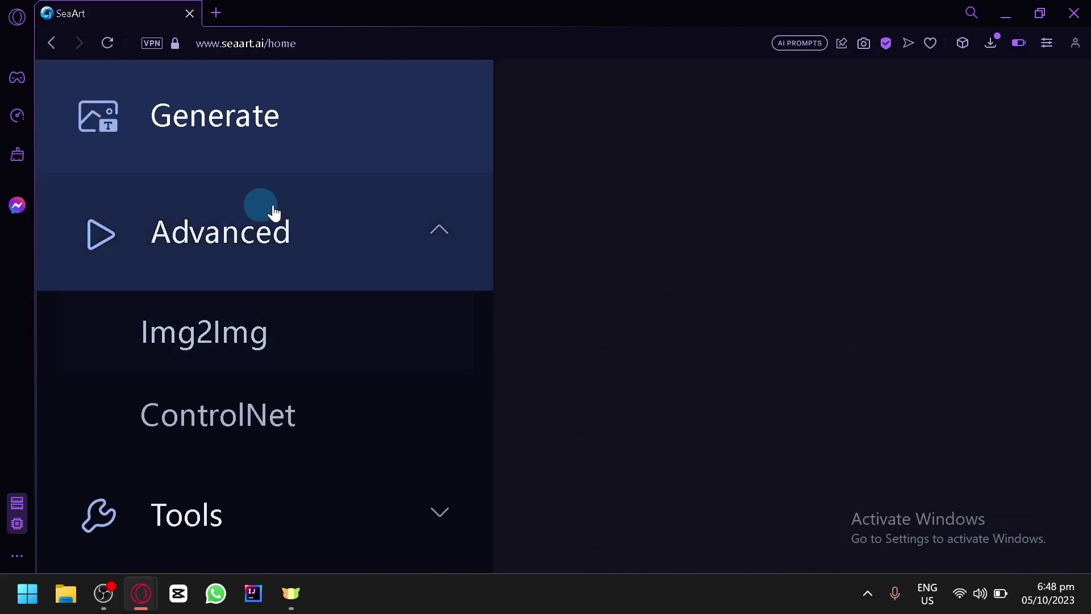
{"action": "left_click", "coordinate": [425, 228]}
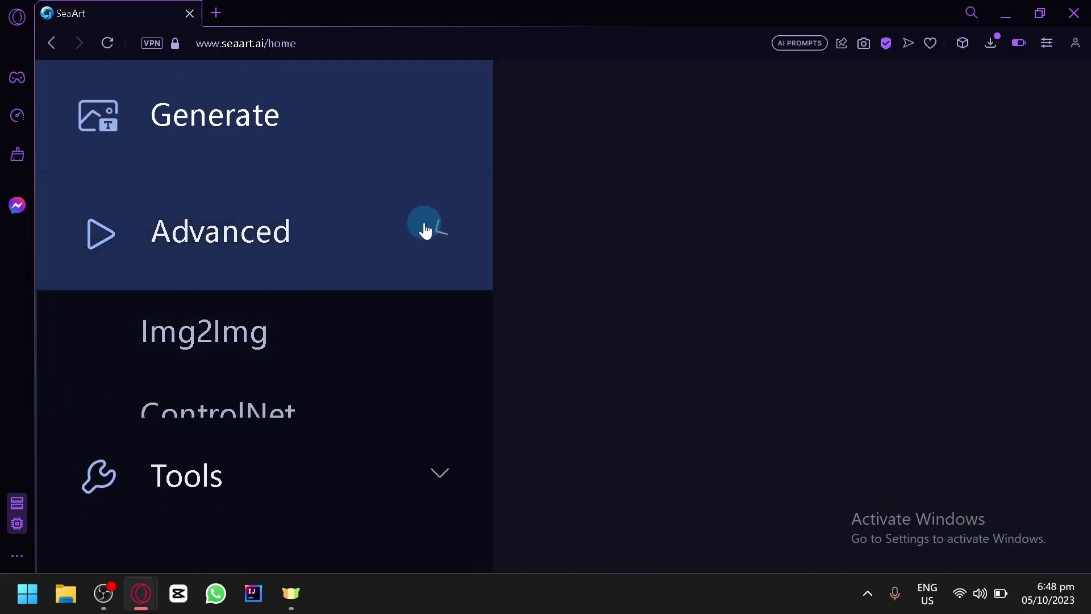
{"action": "left_click", "coordinate": [208, 272]}
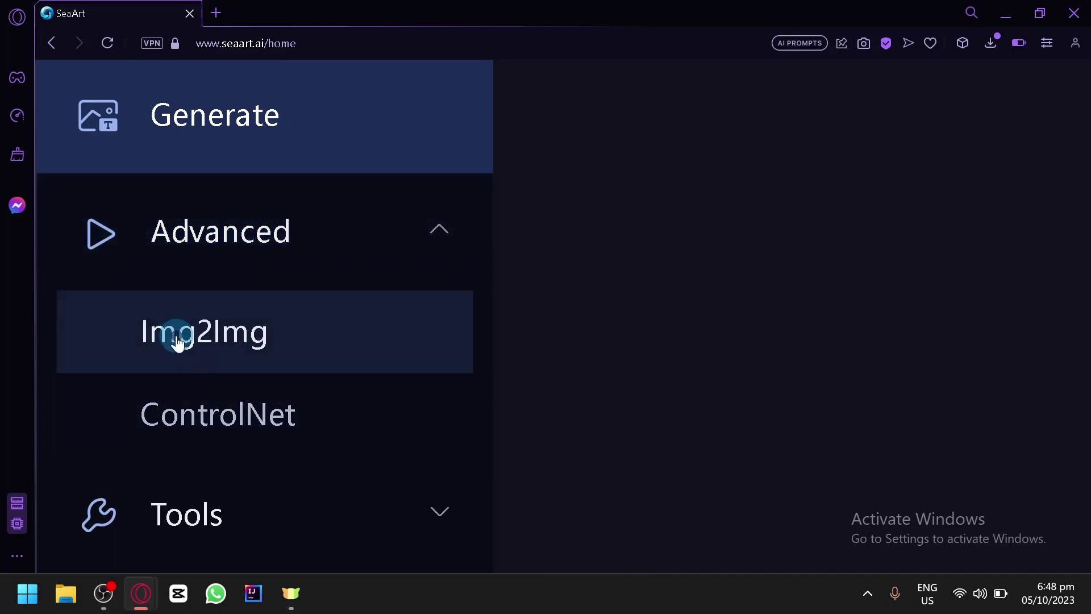
{"action": "left_click", "coordinate": [178, 343]}
{"action": "key", "text": "ctrl+minus"}
{"action": "key", "text": "ctrl+minus"}
{"action": "key", "text": "ctrl+minus"}
{"action": "key", "text": "ctrl+minus"}
{"action": "key", "text": "ctrl+minus"}
{"action": "key", "text": "ctrl+minus"}
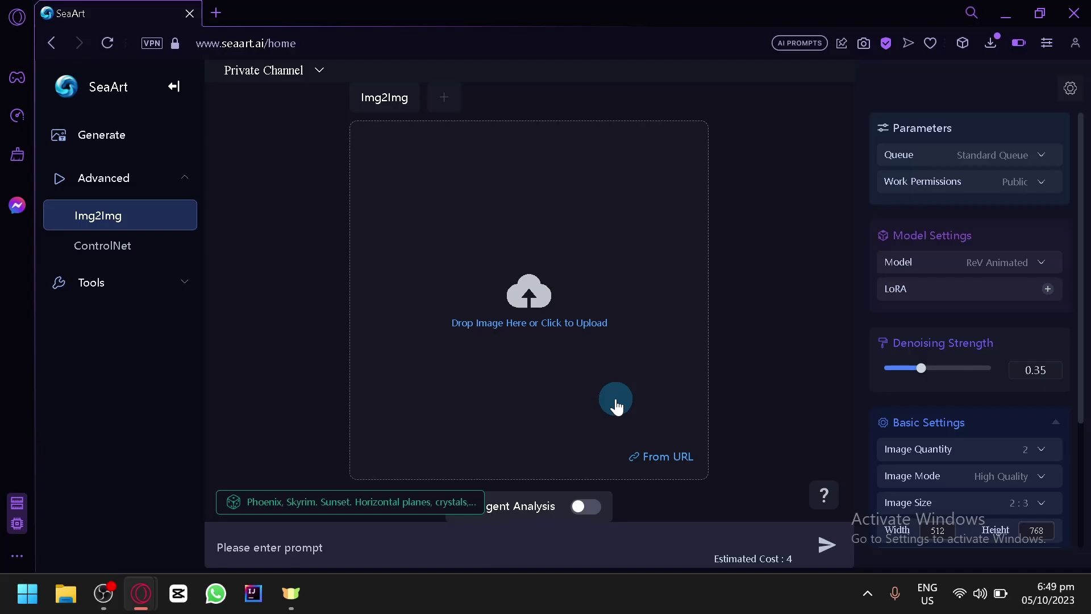
Review the Img2Img settings and upload the downloaded picture of the bald anime hero with red gloves as the source image.
{"action": "scroll", "coordinate": [1012, 253], "scroll_direction": "down", "scroll_amount": 3}
{"action": "scroll", "coordinate": [961, 276], "scroll_direction": "up", "scroll_amount": 3}
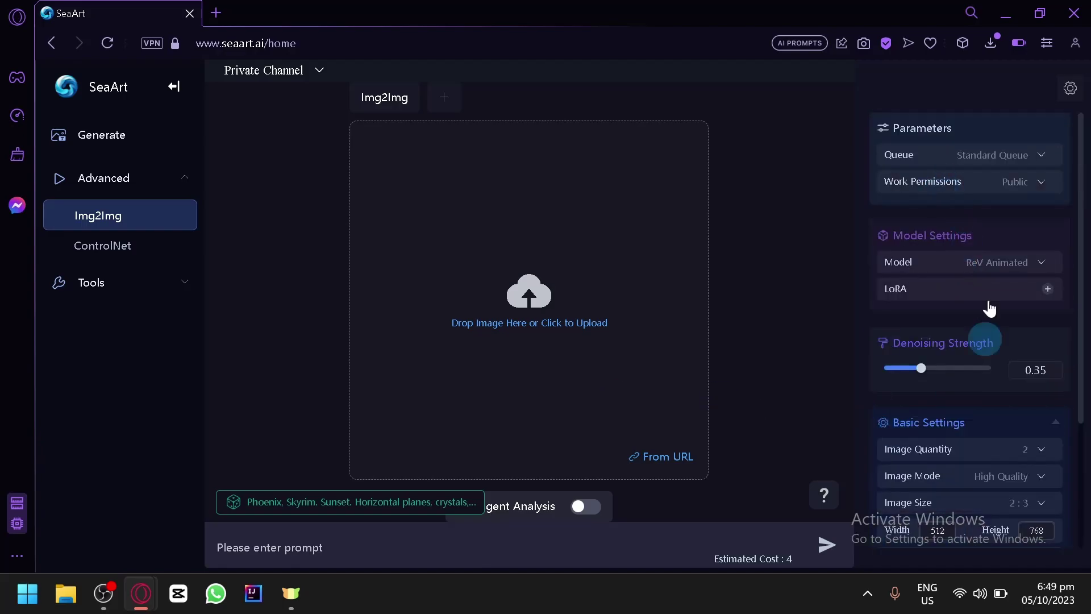
{"action": "scroll", "coordinate": [985, 361], "scroll_direction": "down", "scroll_amount": 3}
{"action": "scroll", "coordinate": [972, 241], "scroll_direction": "up", "scroll_amount": 3}
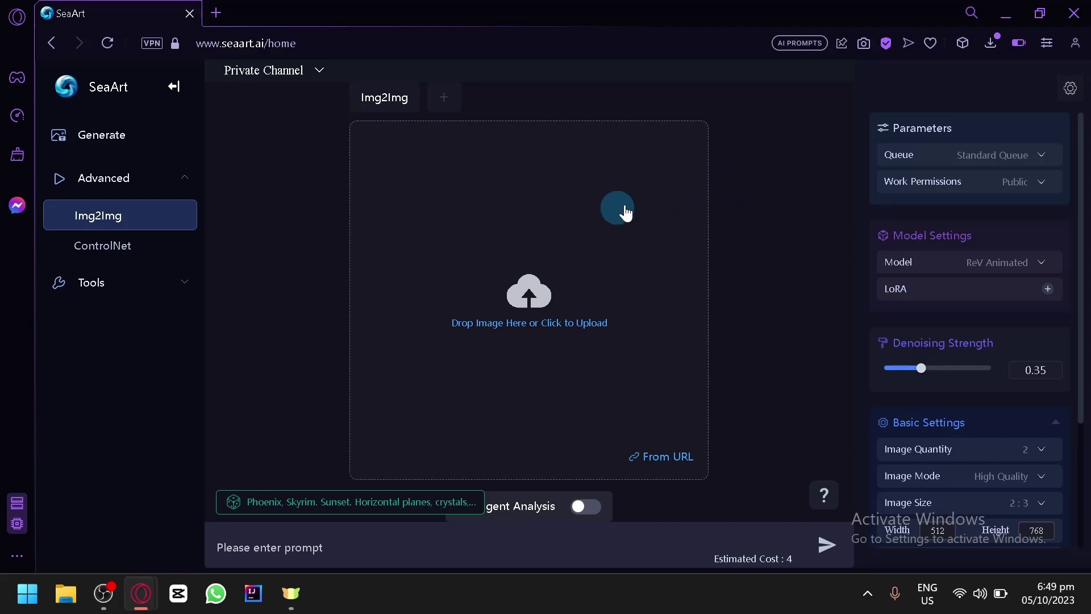
{"action": "left_click", "coordinate": [993, 41]}
{"action": "left_click_drag", "start_coordinate": [937, 149], "coordinate": [537, 245]}
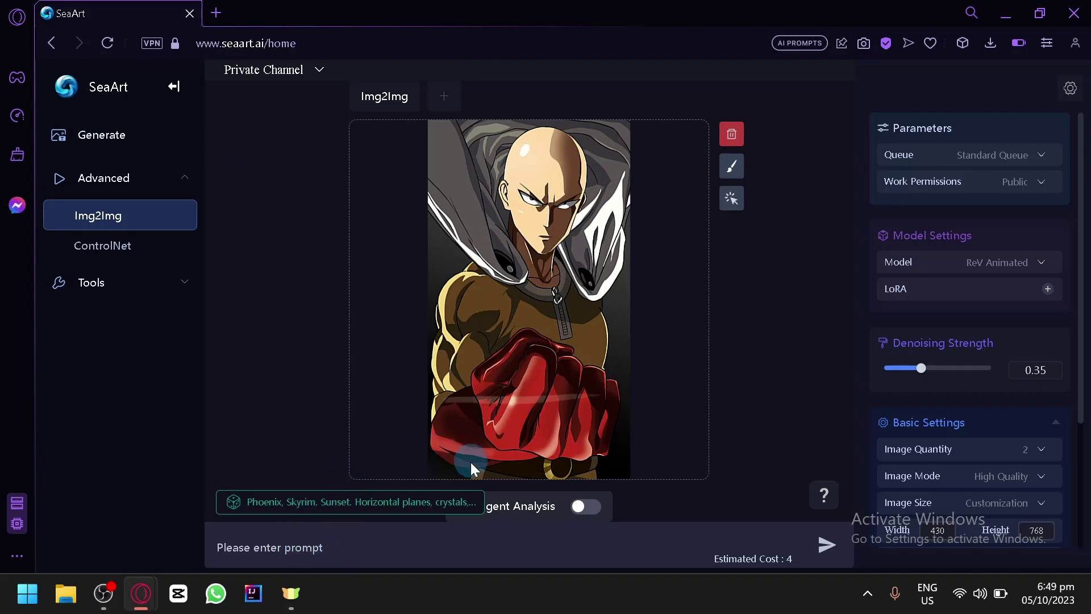
{"action": "left_click", "coordinate": [445, 500]}
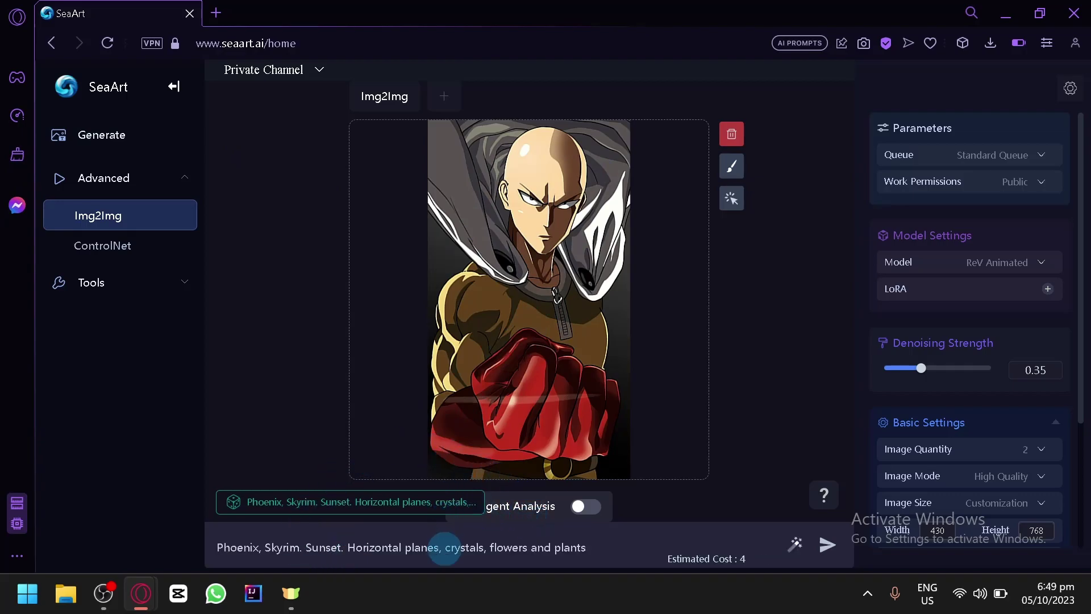
{"action": "left_click", "coordinate": [448, 548]}
{"action": "left_click_drag", "start_coordinate": [616, 548], "coordinate": [199, 551]}
{"action": "key", "text": "BackSpace"}
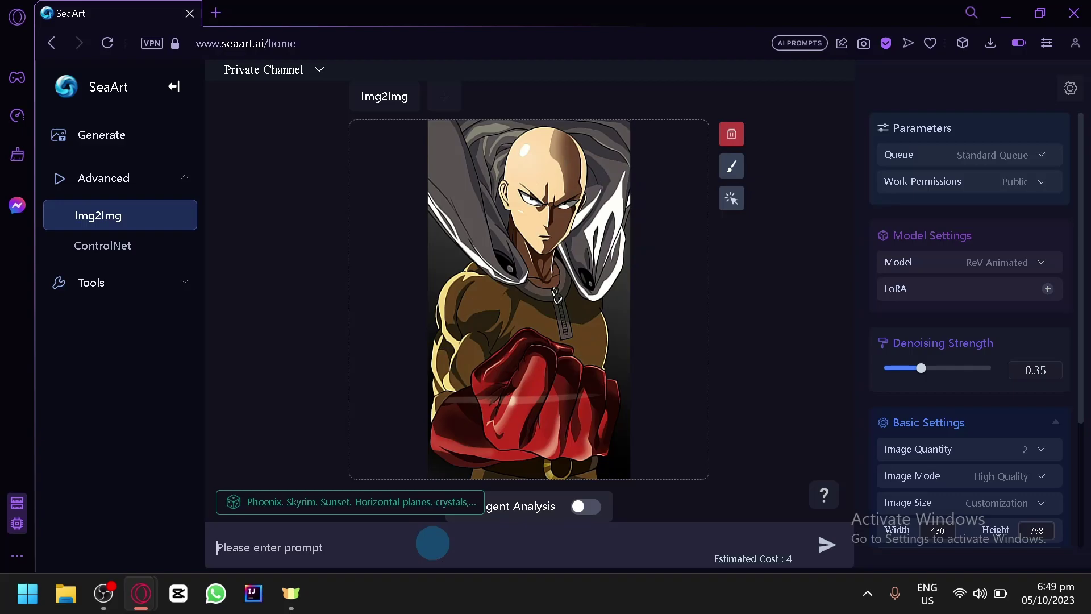
Enter the prompt "a bald man, wearing yellow suit and red gloves with cape." for the uploaded picture.
{"action": "type", "text": "a bald "}
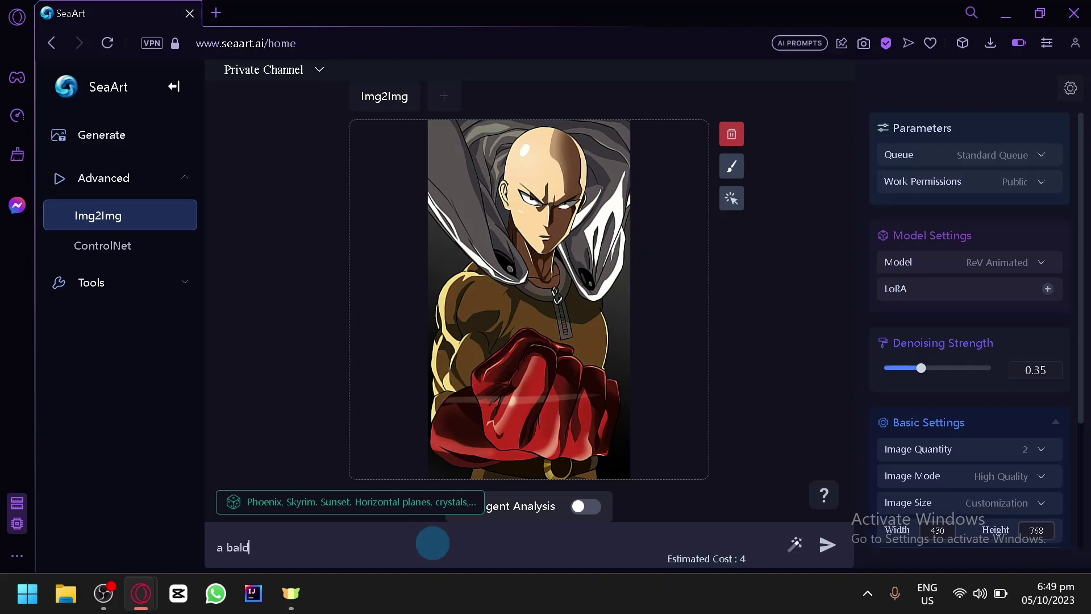
{"action": "type", "text": "man, wearing yellow suit and"}
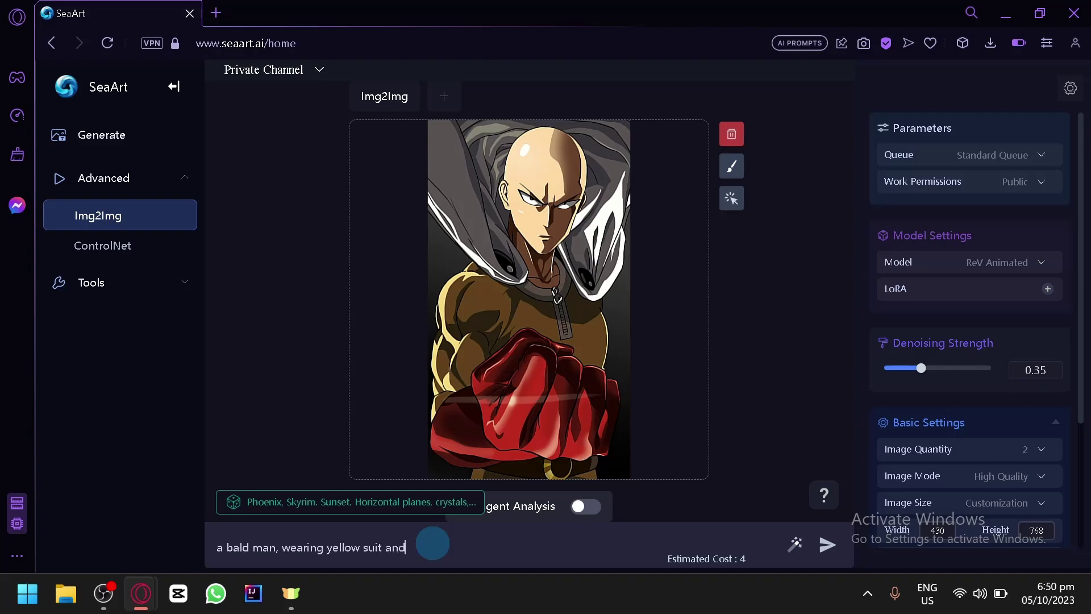
{"action": "type", "text": " red gloves with cape."}
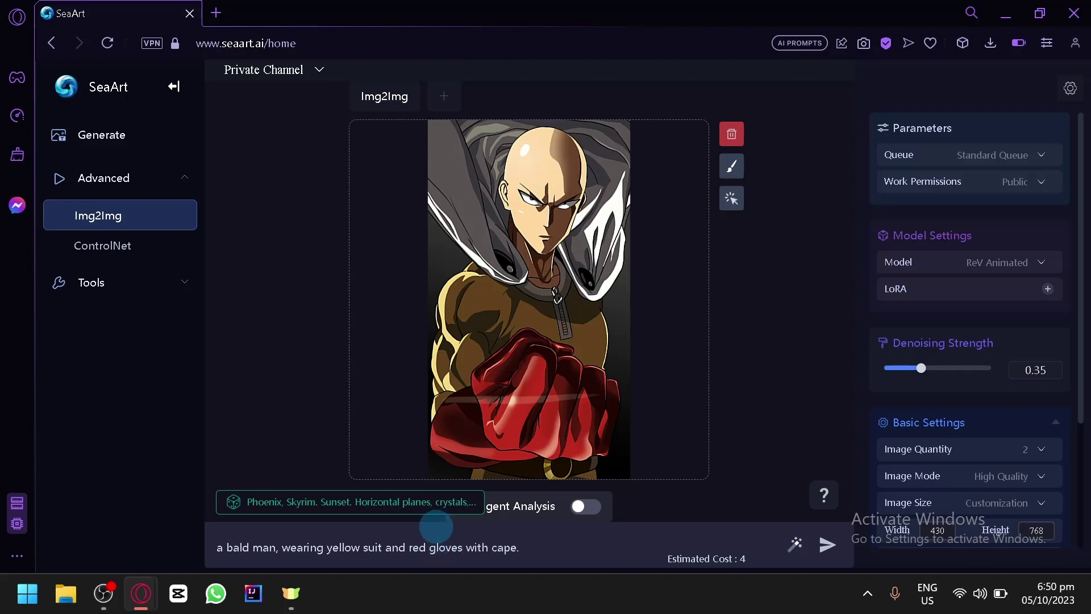
{"action": "double_click", "coordinate": [556, 550]}
{"action": "left_click_drag", "start_coordinate": [368, 560], "coordinate": [218, 547]}
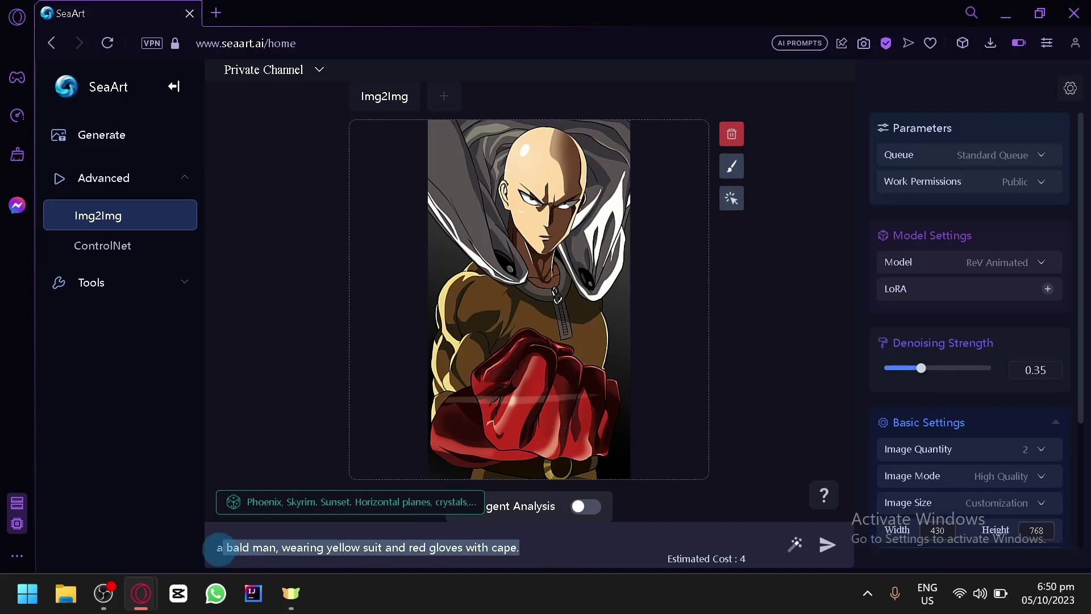
{"action": "left_click", "coordinate": [284, 319]}
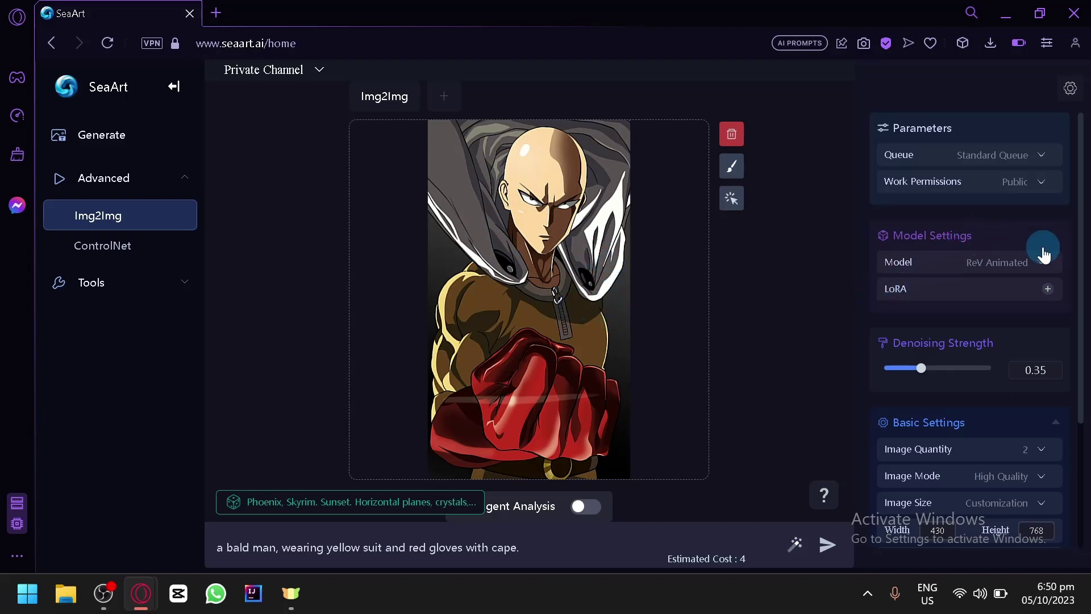
Browse the additional models and choose majicMIX realistic as the generation model.
{"action": "scroll", "coordinate": [1045, 255], "scroll_direction": "up", "scroll_amount": 6}
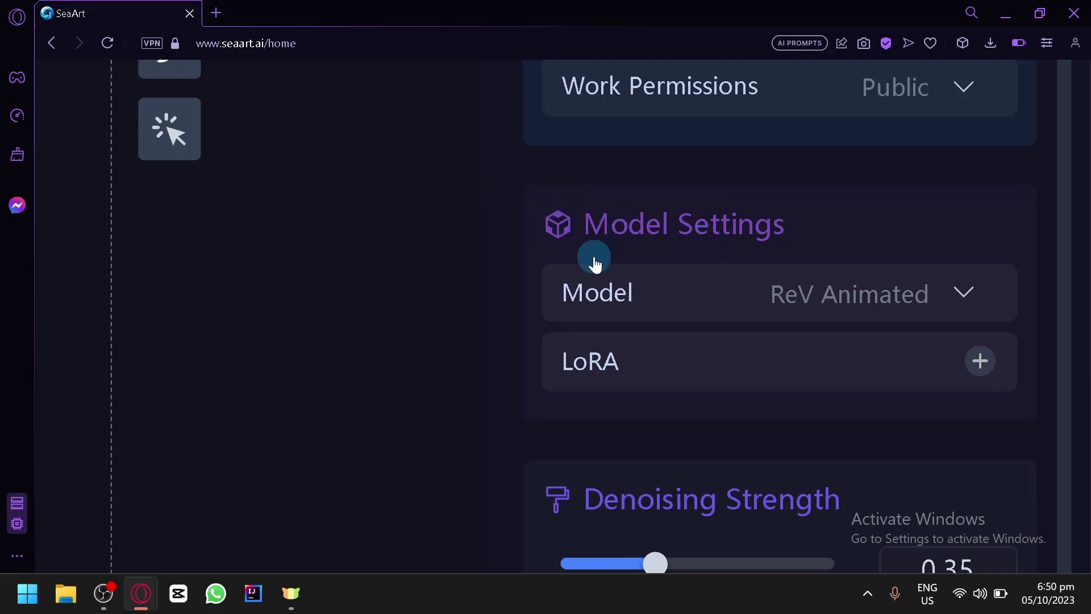
{"action": "left_click", "coordinate": [955, 296]}
{"action": "scroll", "coordinate": [953, 288], "scroll_direction": "down", "scroll_amount": 2}
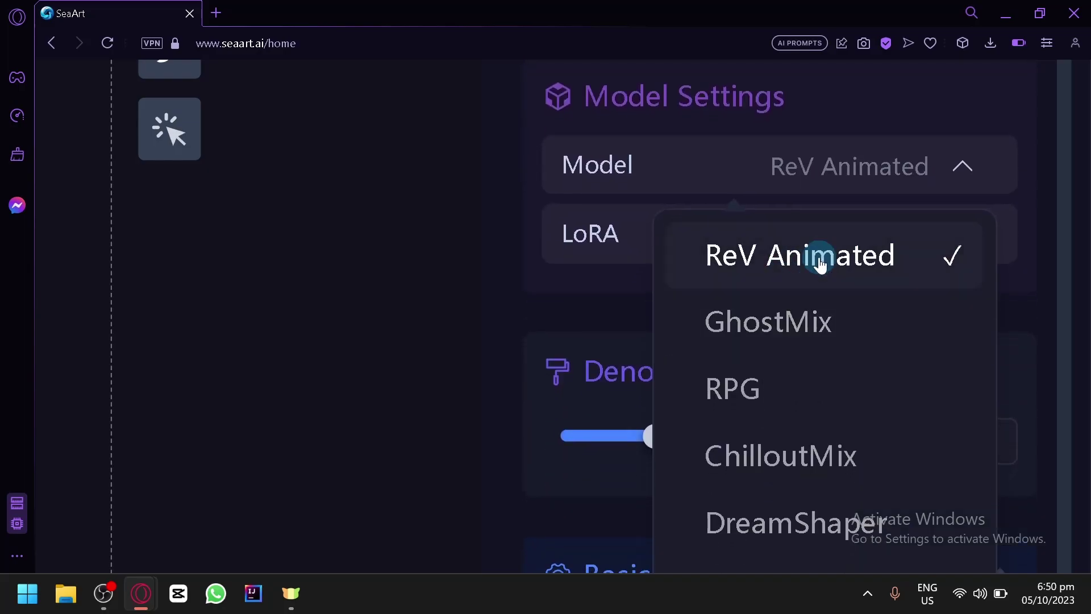
{"action": "scroll", "coordinate": [821, 265], "scroll_direction": "down", "scroll_amount": 2}
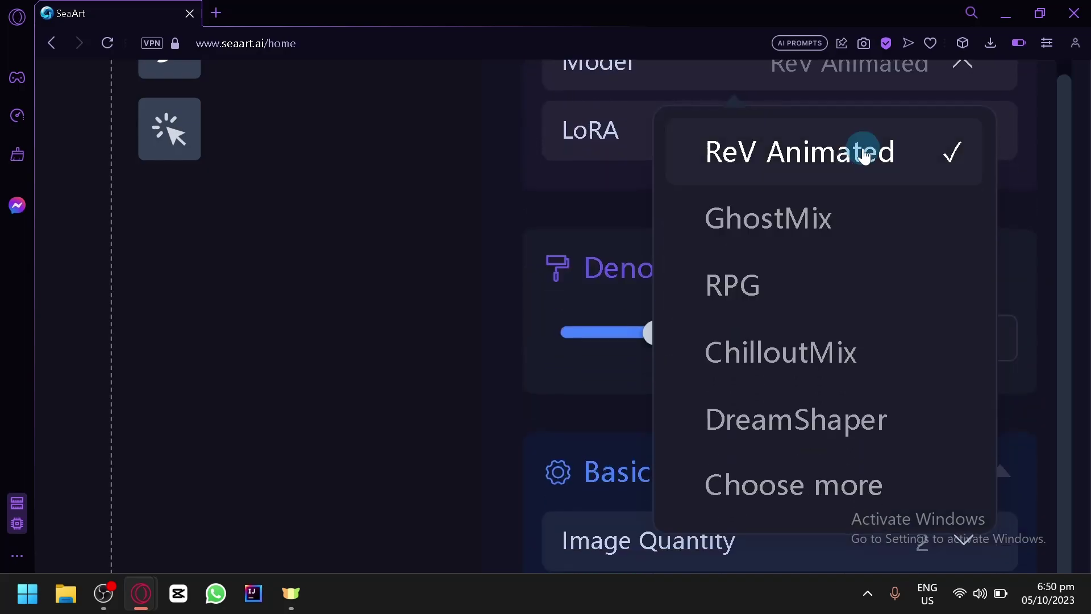
{"action": "left_click", "coordinate": [821, 480]}
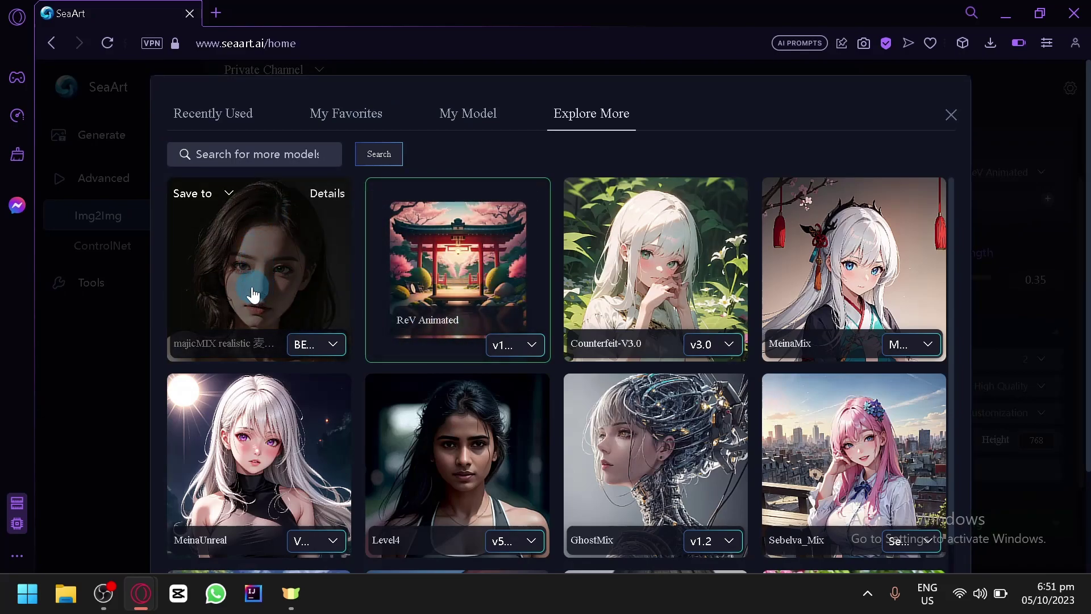
{"action": "scroll", "coordinate": [245, 295], "scroll_direction": "down", "scroll_amount": 2}
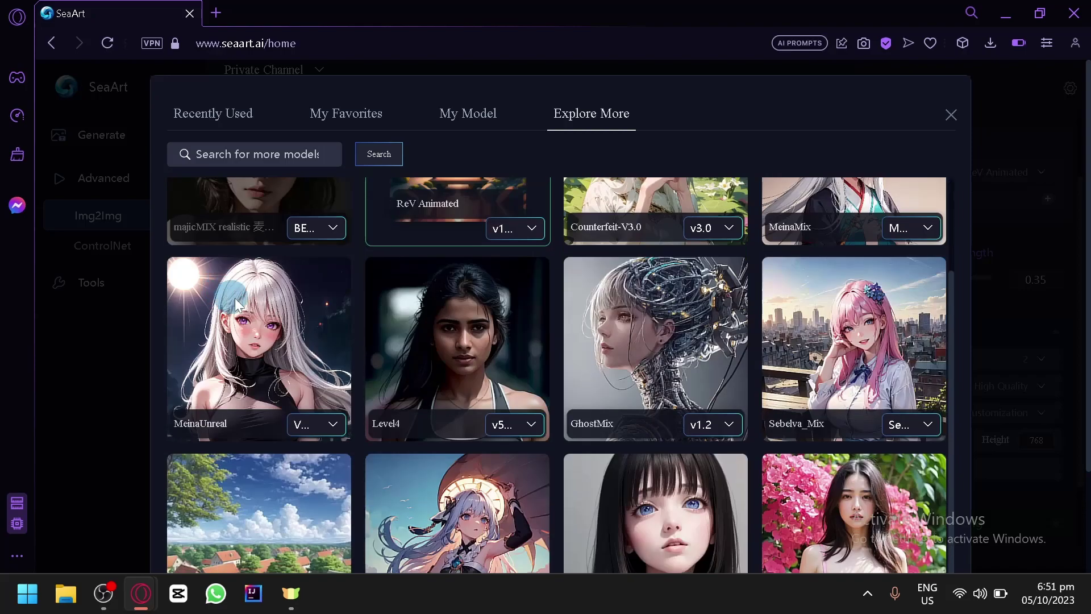
{"action": "scroll", "coordinate": [675, 448], "scroll_direction": "down", "scroll_amount": 3}
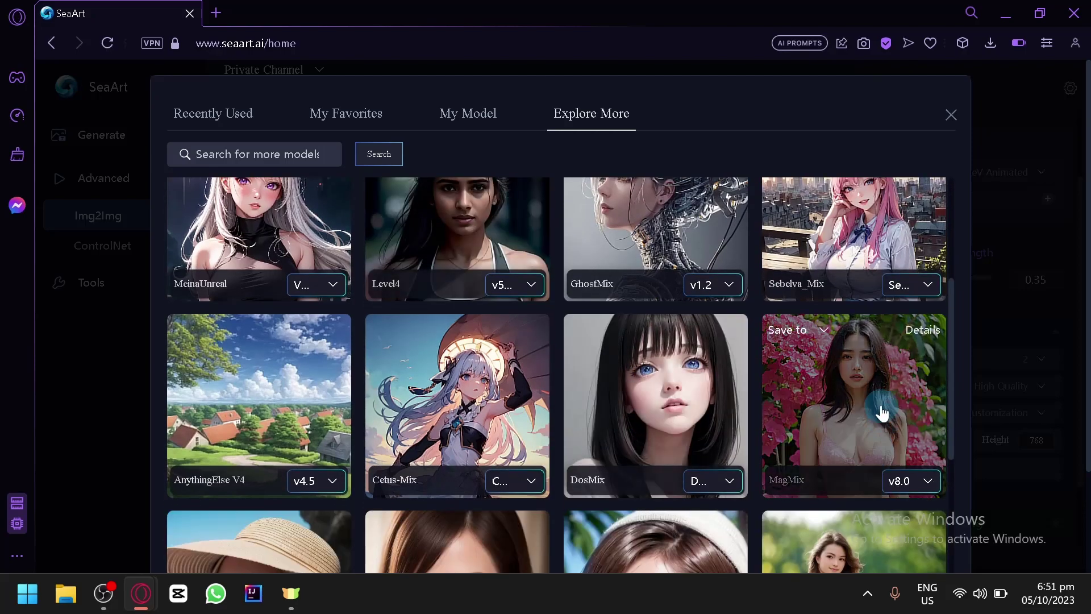
{"action": "scroll", "coordinate": [809, 354], "scroll_direction": "up", "scroll_amount": 4}
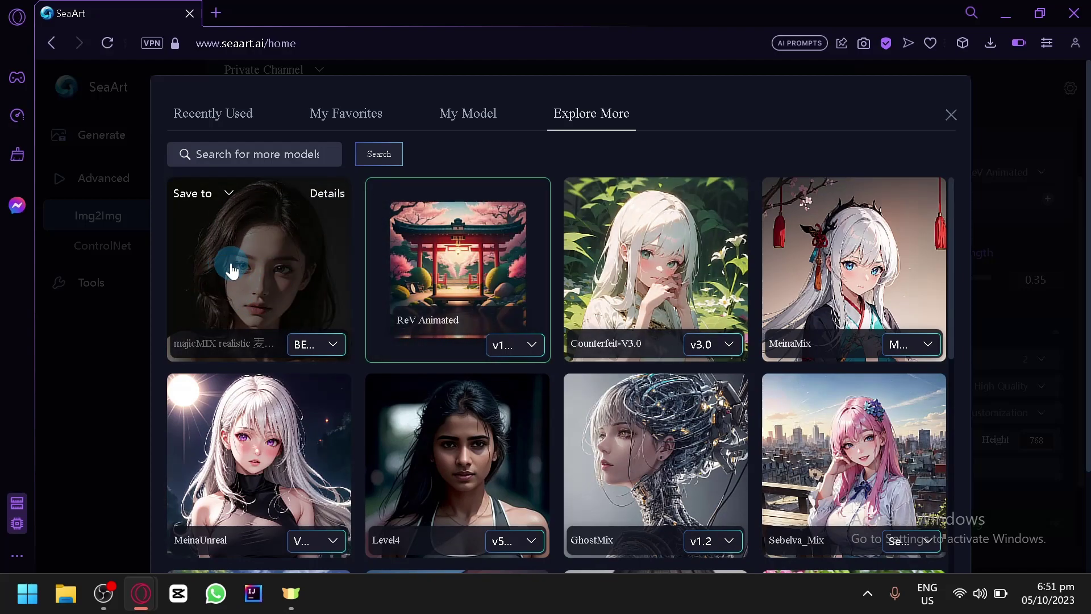
{"action": "left_click", "coordinate": [230, 263]}
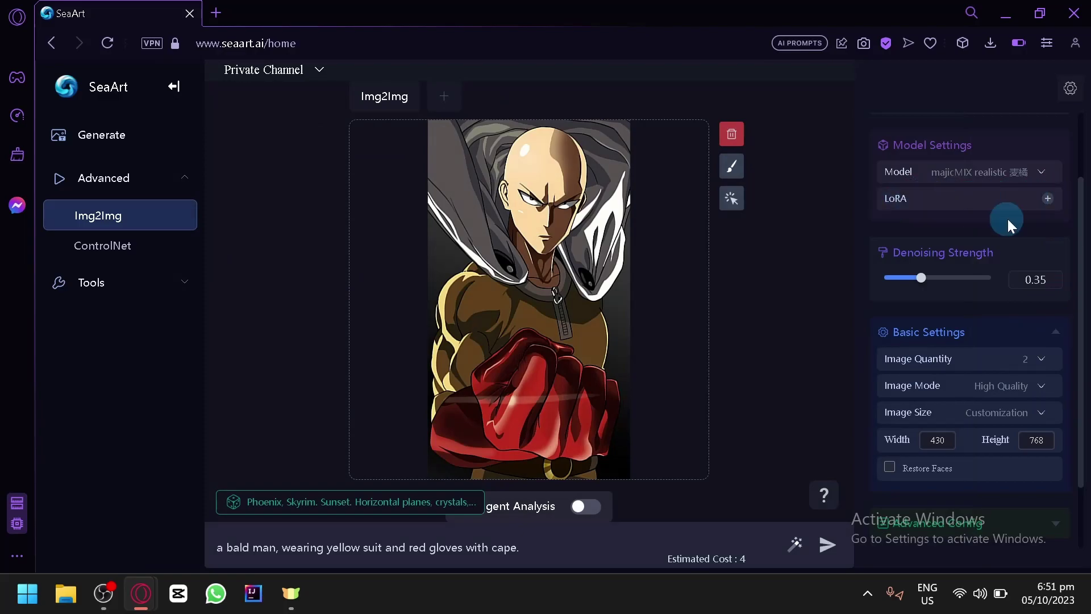
Browse the available LoRA styles and close the library without adding one.
{"action": "left_click", "coordinate": [1048, 200]}
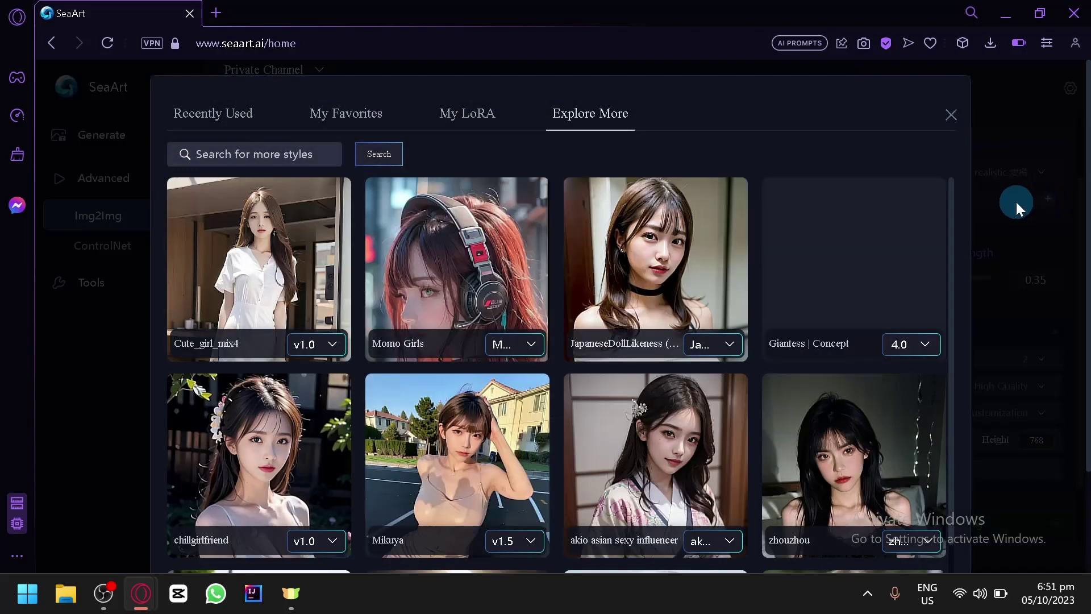
{"action": "scroll", "coordinate": [777, 310], "scroll_direction": "down", "scroll_amount": 2}
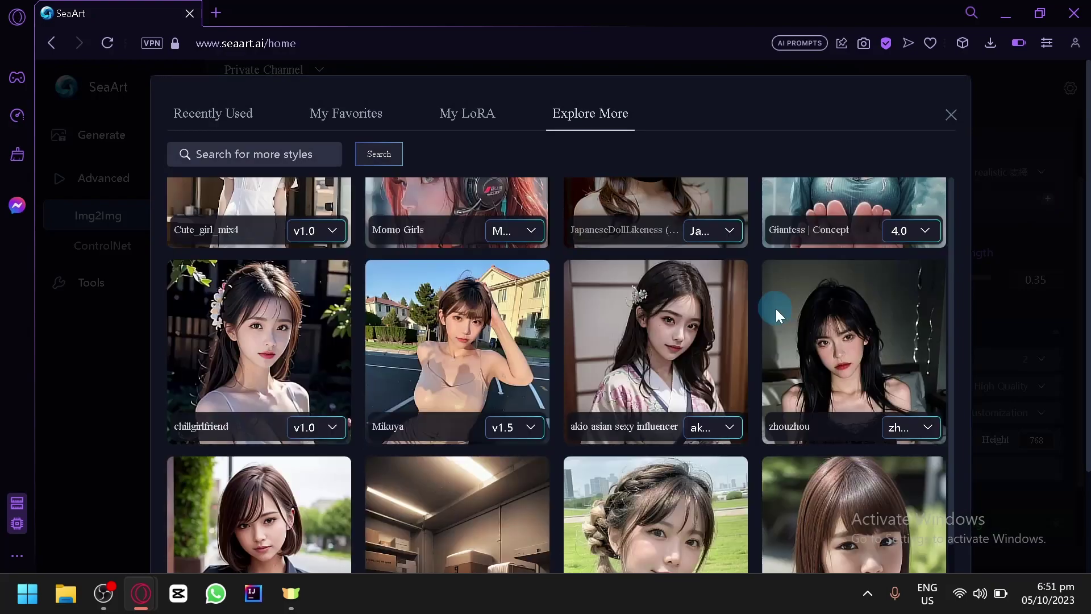
{"action": "scroll", "coordinate": [776, 312], "scroll_direction": "down", "scroll_amount": 10}
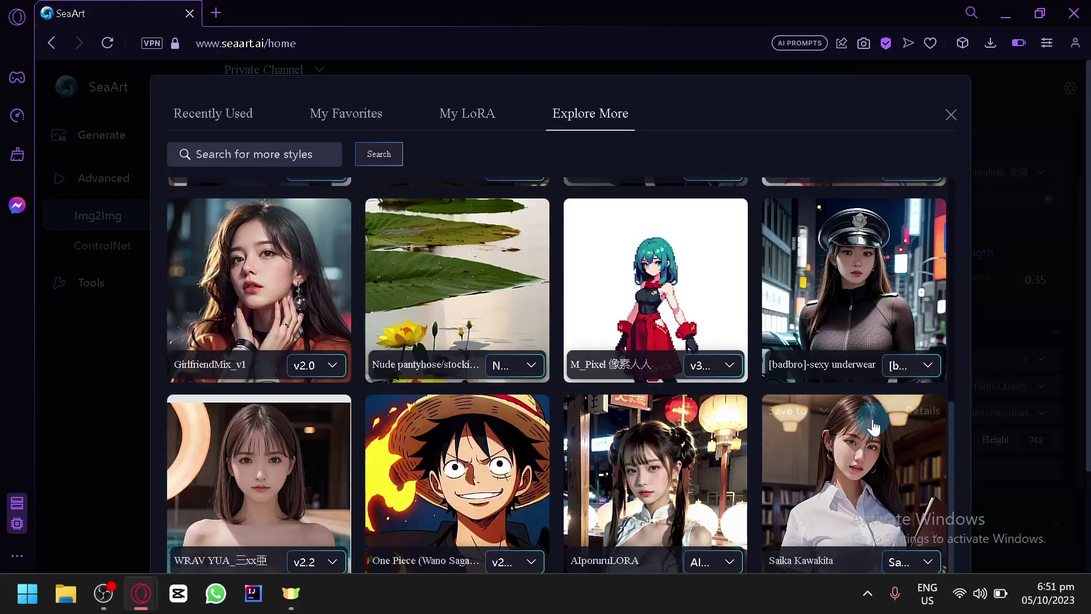
{"action": "scroll", "coordinate": [870, 433], "scroll_direction": "down", "scroll_amount": 4}
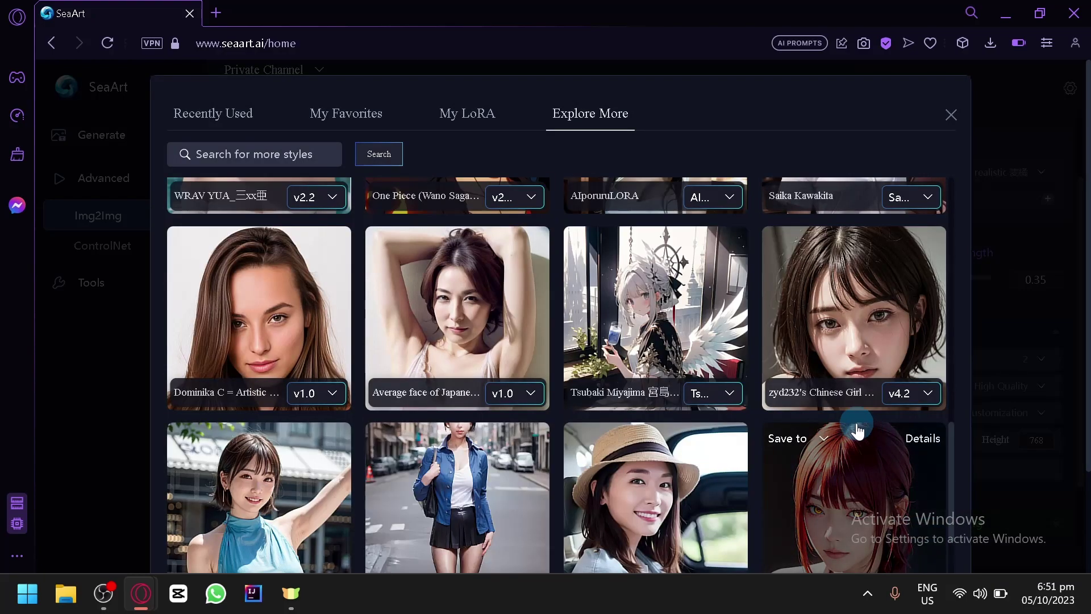
{"action": "scroll", "coordinate": [854, 421], "scroll_direction": "down", "scroll_amount": 4}
{"action": "scroll", "coordinate": [869, 386], "scroll_direction": "up", "scroll_amount": 6}
{"action": "scroll", "coordinate": [875, 358], "scroll_direction": "down", "scroll_amount": 14}
{"action": "scroll", "coordinate": [883, 353], "scroll_direction": "down", "scroll_amount": 2}
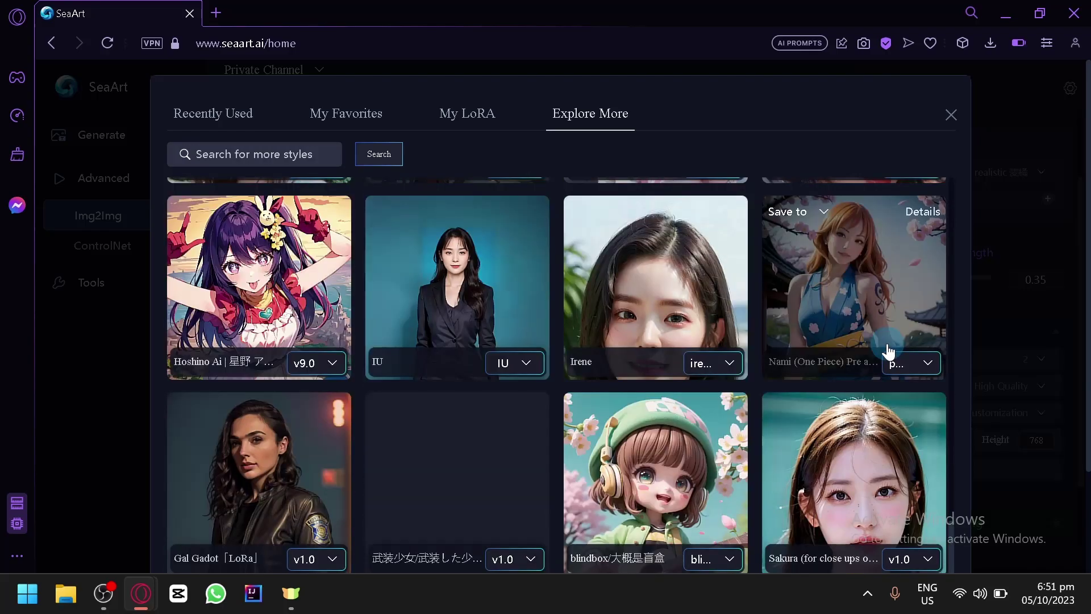
{"action": "scroll", "coordinate": [886, 350], "scroll_direction": "down", "scroll_amount": 2}
{"action": "scroll", "coordinate": [870, 355], "scroll_direction": "down", "scroll_amount": 6}
{"action": "scroll", "coordinate": [847, 364], "scroll_direction": "up", "scroll_amount": 2}
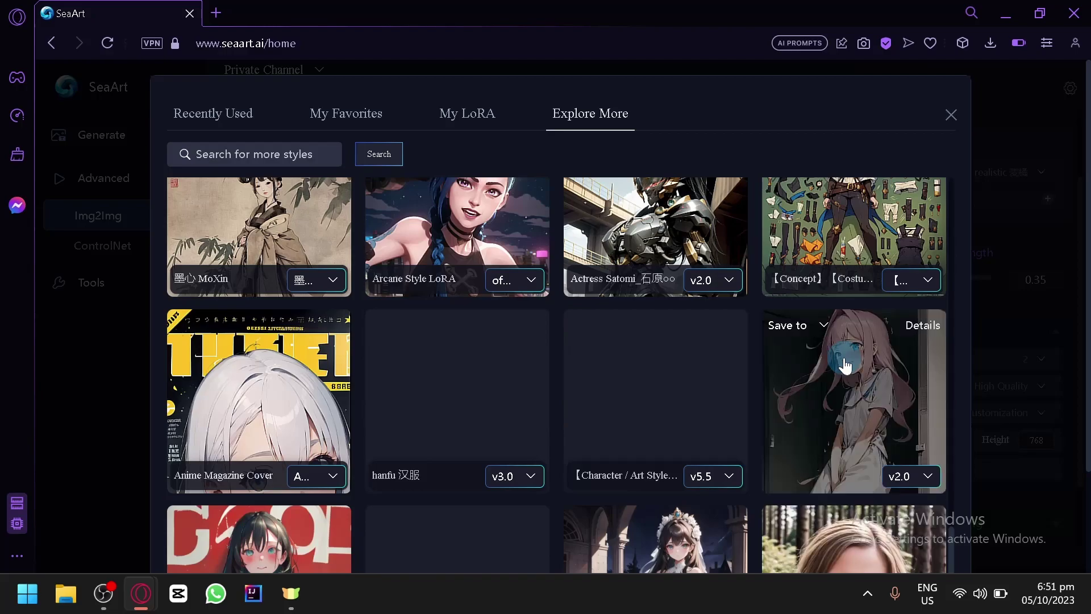
{"action": "scroll", "coordinate": [845, 365], "scroll_direction": "up", "scroll_amount": 2}
{"action": "scroll", "coordinate": [835, 372], "scroll_direction": "down", "scroll_amount": 10}
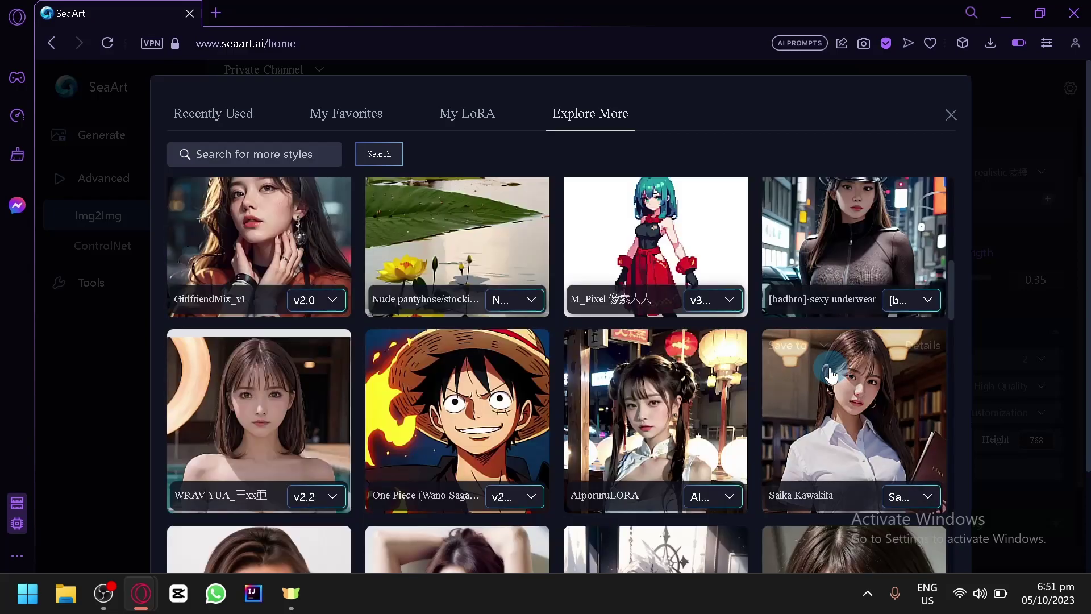
{"action": "scroll", "coordinate": [830, 375], "scroll_direction": "up", "scroll_amount": 5}
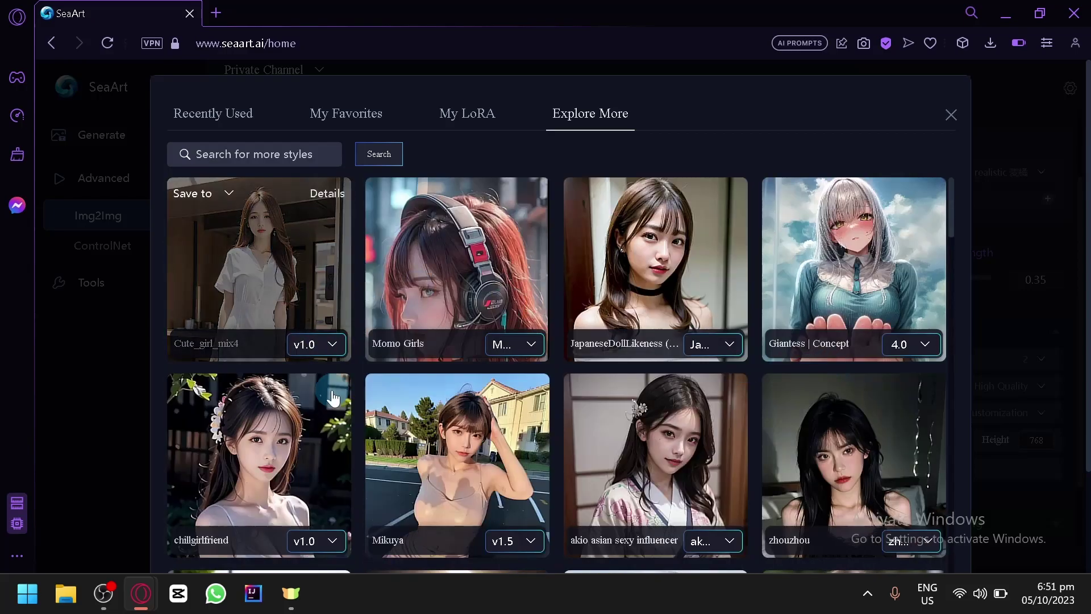
{"action": "scroll", "coordinate": [261, 273], "scroll_direction": "down", "scroll_amount": 2}
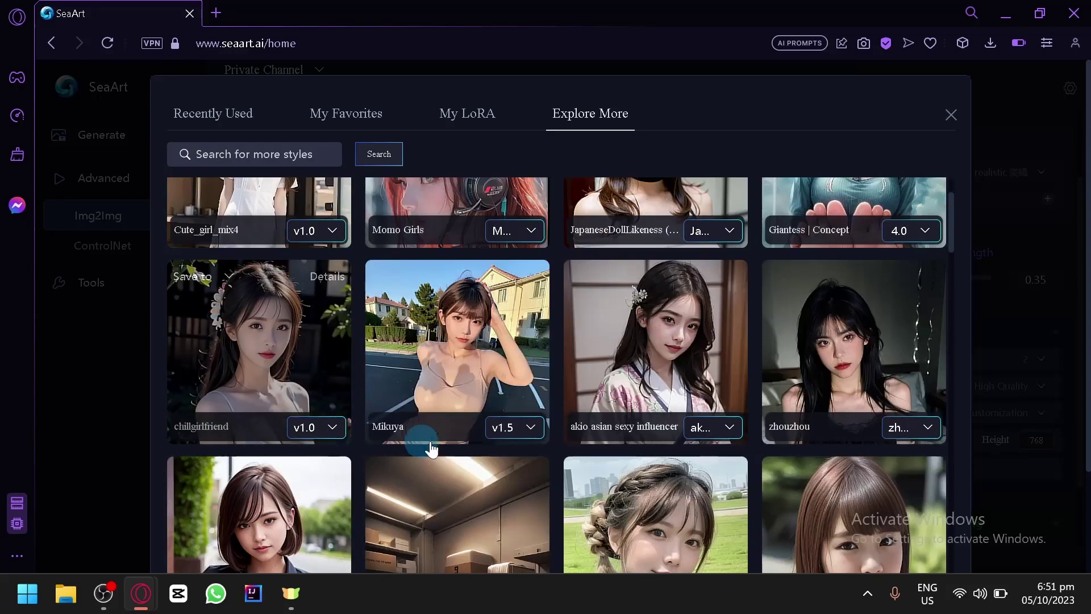
{"action": "left_click", "coordinate": [953, 117]}
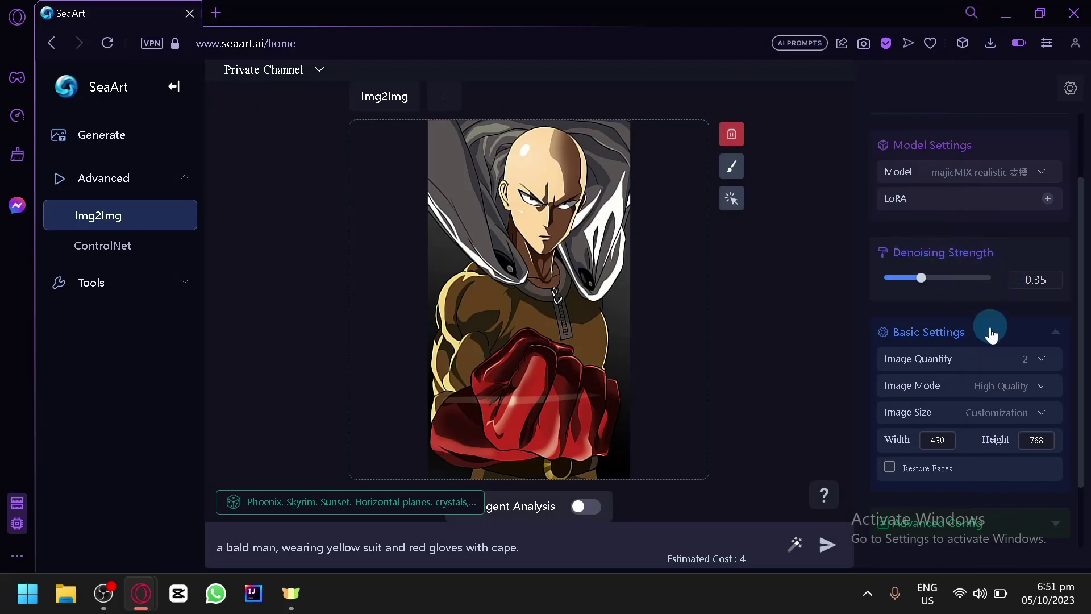
Set the image quantity to 3 and check the image mode options, keeping High Quality.
{"action": "scroll", "coordinate": [992, 335], "scroll_direction": "up", "scroll_amount": 3}
{"action": "scroll", "coordinate": [992, 339], "scroll_direction": "up", "scroll_amount": 1}
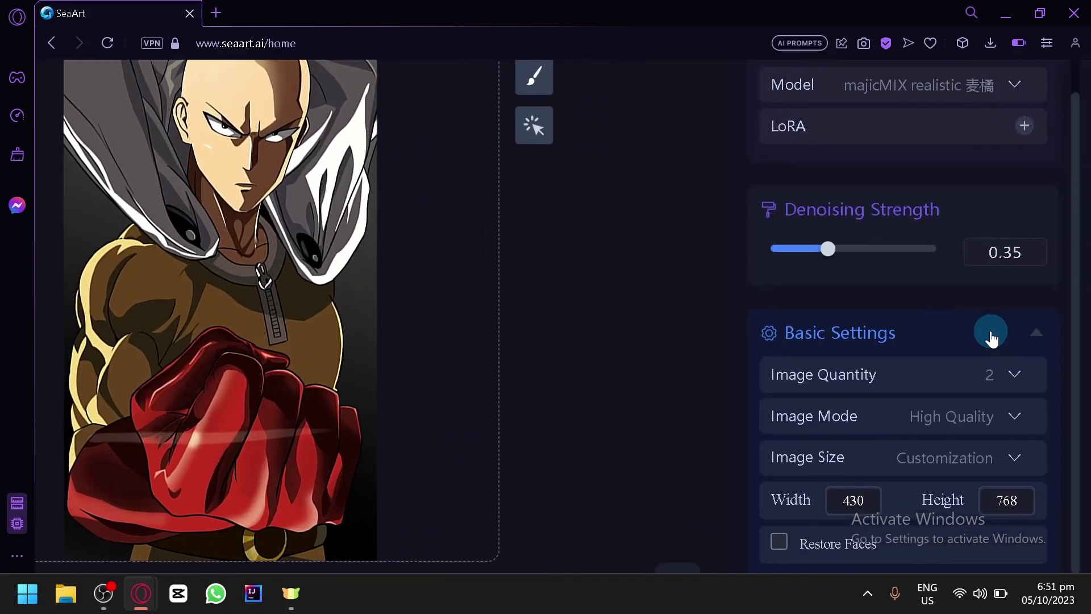
{"action": "scroll", "coordinate": [991, 339], "scroll_direction": "down", "scroll_amount": 2}
{"action": "left_click", "coordinate": [1023, 253]}
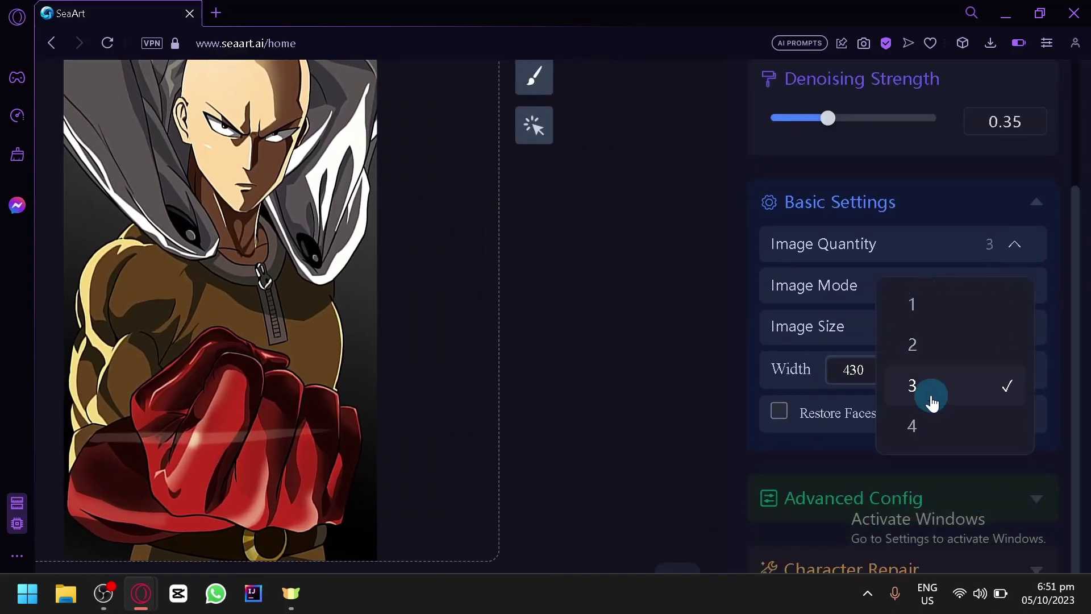
{"action": "left_click", "coordinate": [932, 399]}
{"action": "left_click", "coordinate": [1019, 293]}
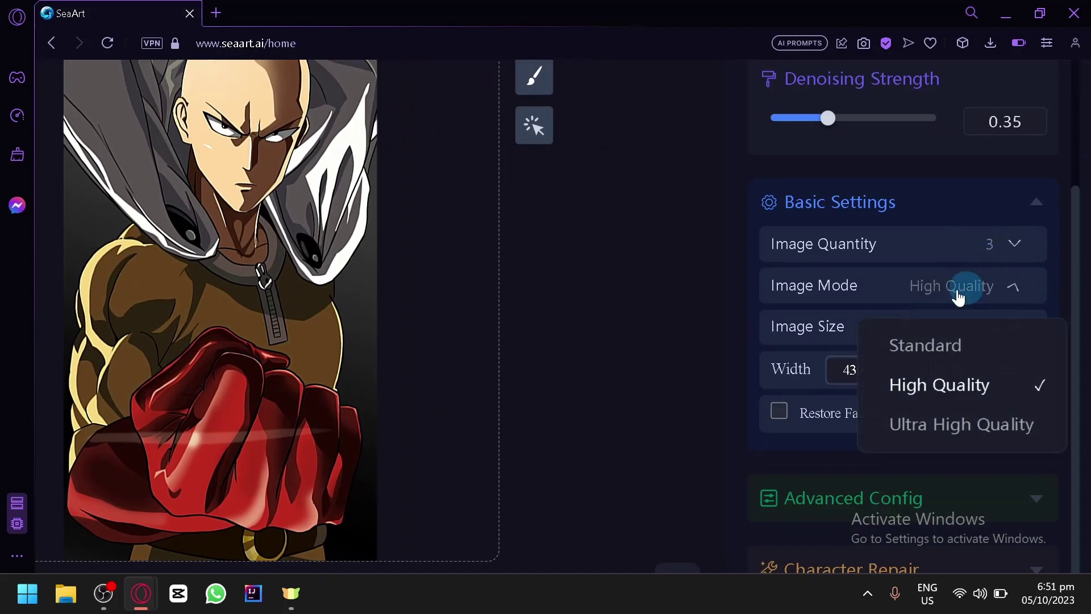
{"action": "left_click", "coordinate": [1029, 288]}
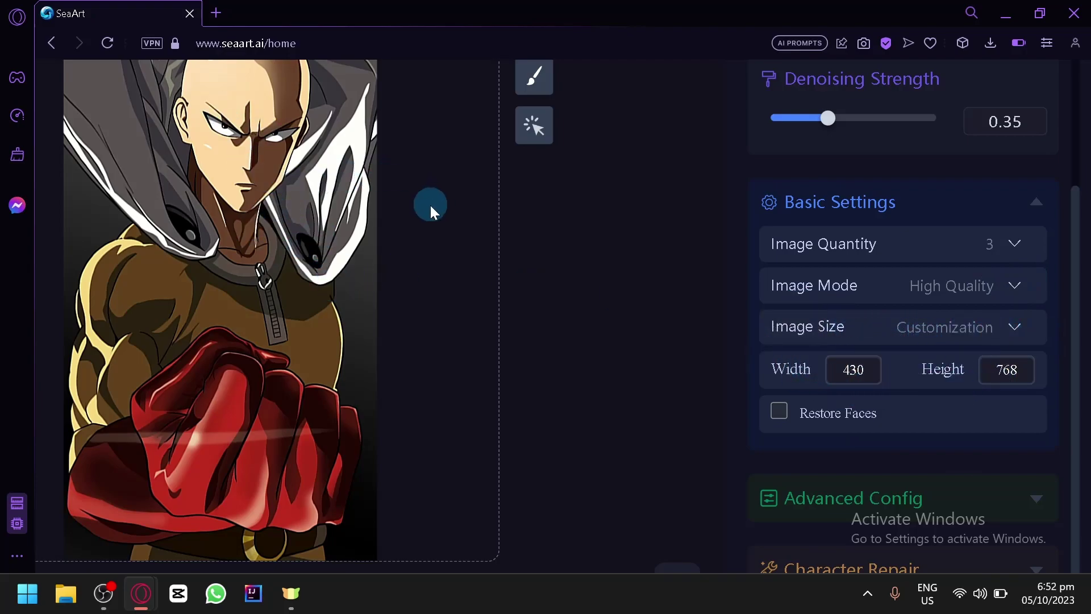
Expand the advanced configuration and review the negative prompts, VAE, sampling, CFG scale, seed and clip skip settings with their explanations.
{"action": "scroll", "coordinate": [969, 382], "scroll_direction": "down", "scroll_amount": 2}
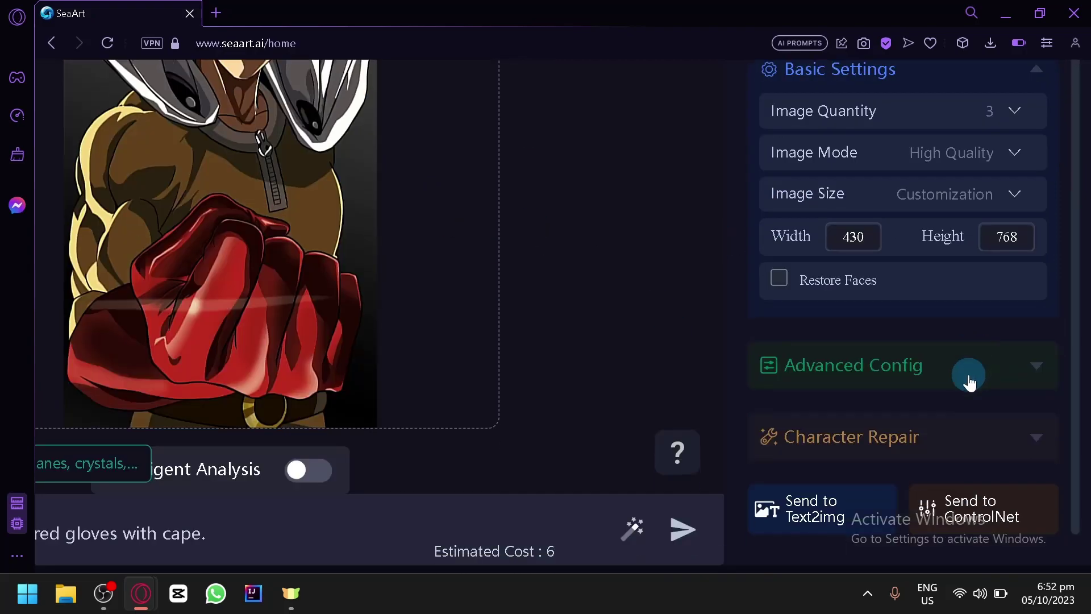
{"action": "left_click", "coordinate": [970, 369]}
{"action": "scroll", "coordinate": [973, 353], "scroll_direction": "down", "scroll_amount": 3}
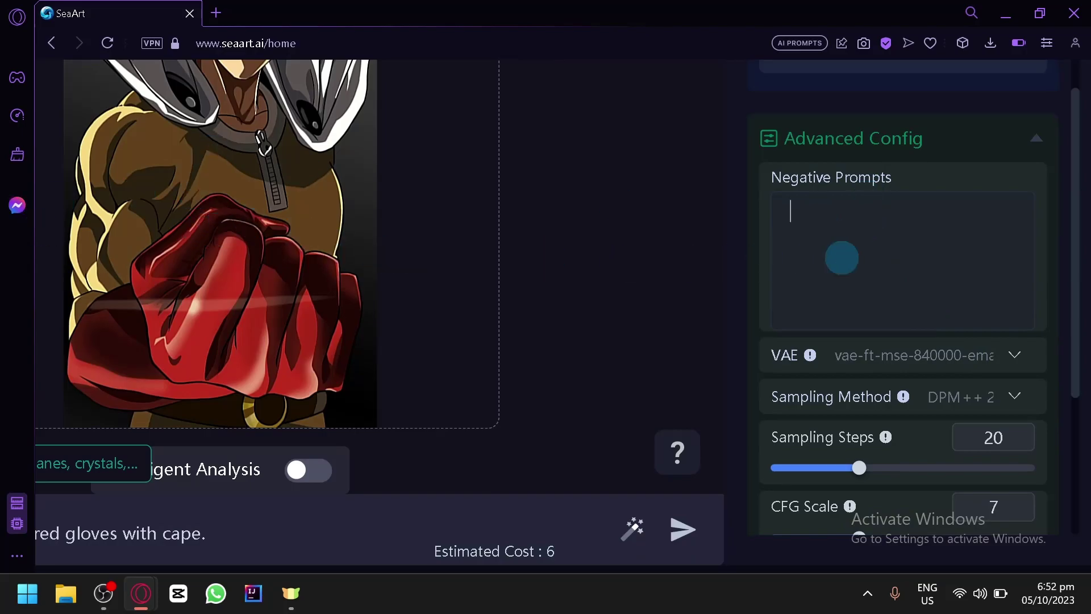
{"action": "scroll", "coordinate": [955, 335], "scroll_direction": "down", "scroll_amount": 2}
{"action": "mouse_move", "coordinate": [810, 241]}
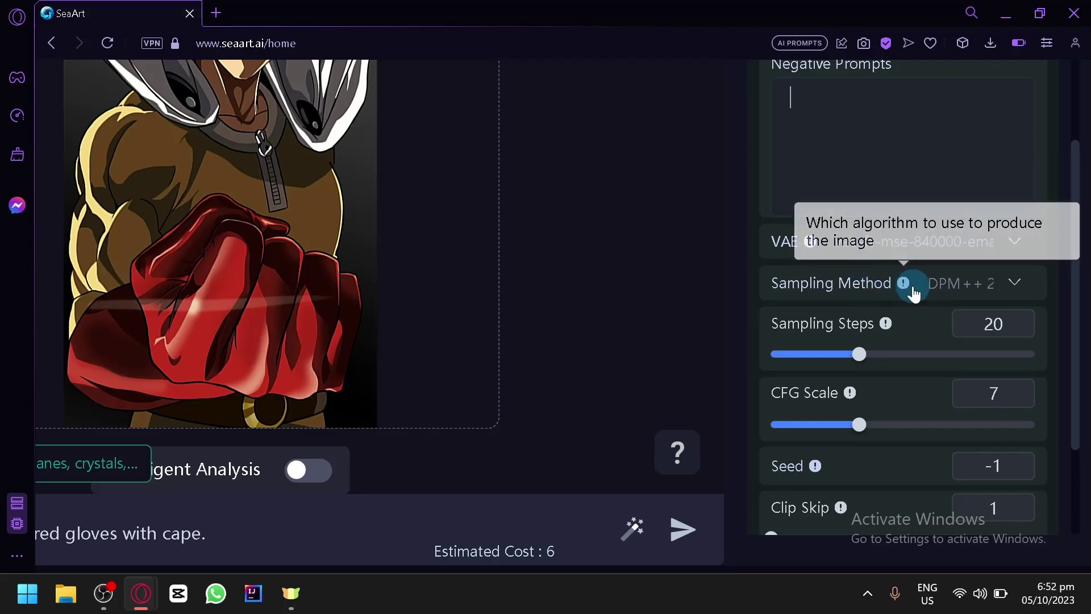
{"action": "mouse_move", "coordinate": [858, 332]}
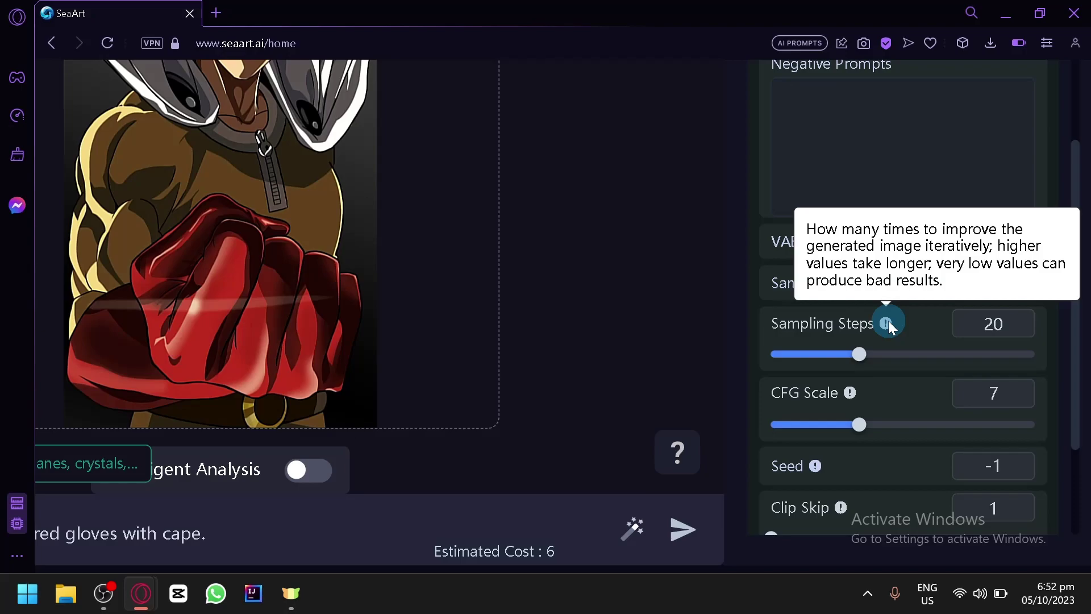
{"action": "scroll", "coordinate": [888, 320], "scroll_direction": "down", "scroll_amount": 2}
{"action": "mouse_move", "coordinate": [855, 272]}
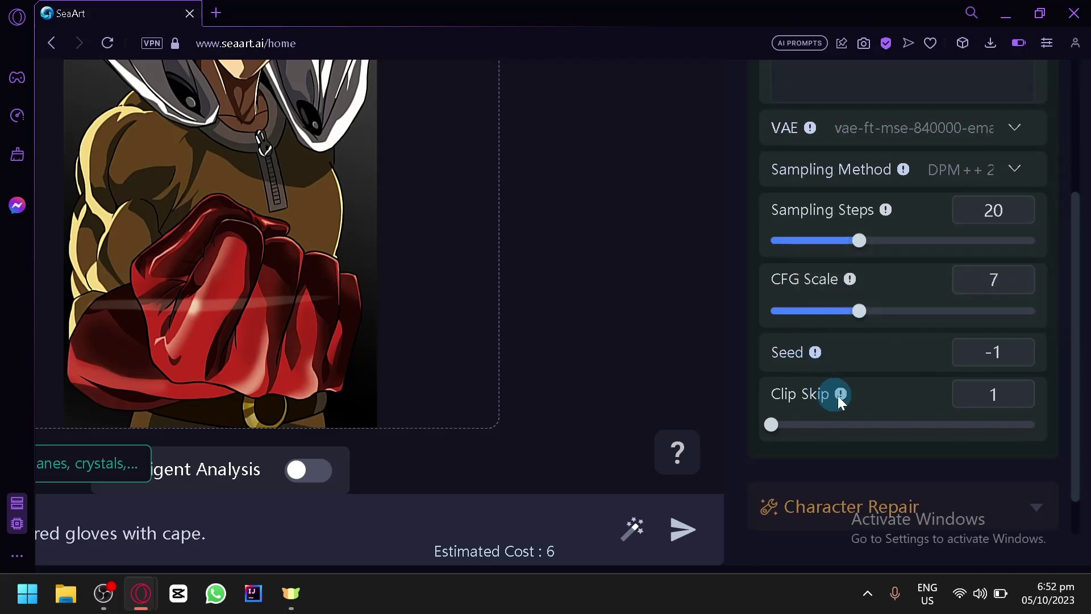
{"action": "scroll", "coordinate": [875, 401], "scroll_direction": "down", "scroll_amount": 1}
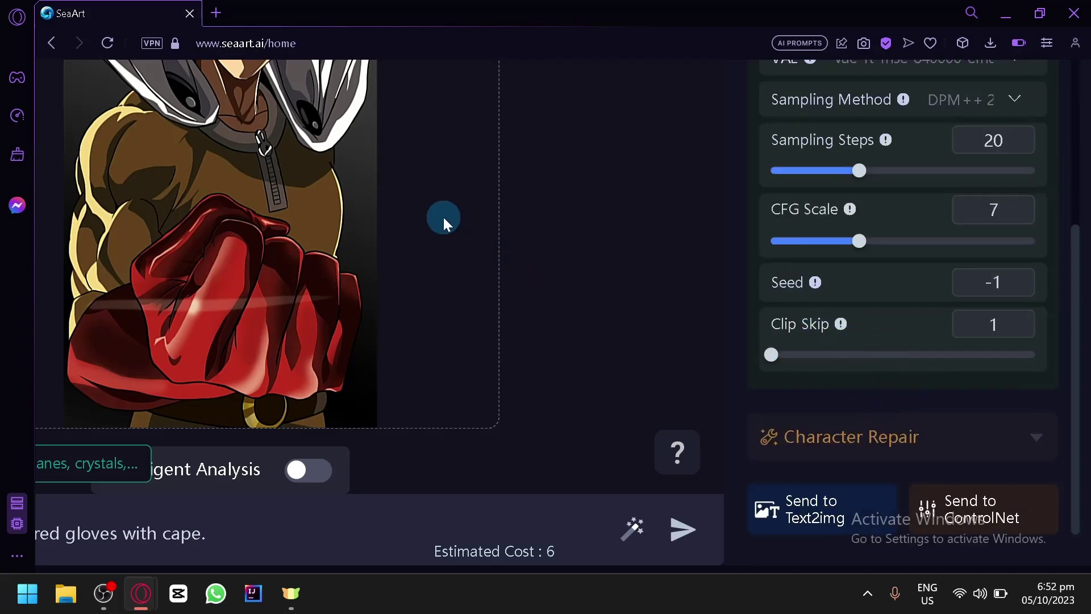
Submit the prompt and source picture to start the Img2Img generation.
{"action": "key", "text": "ctrl+0"}
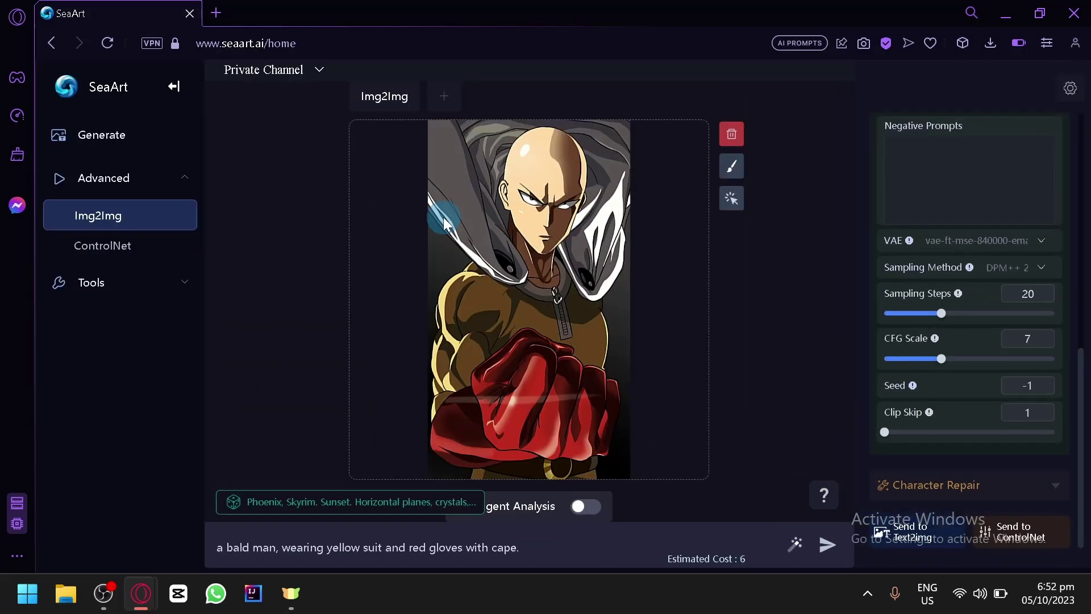
{"action": "left_click", "coordinate": [829, 543]}
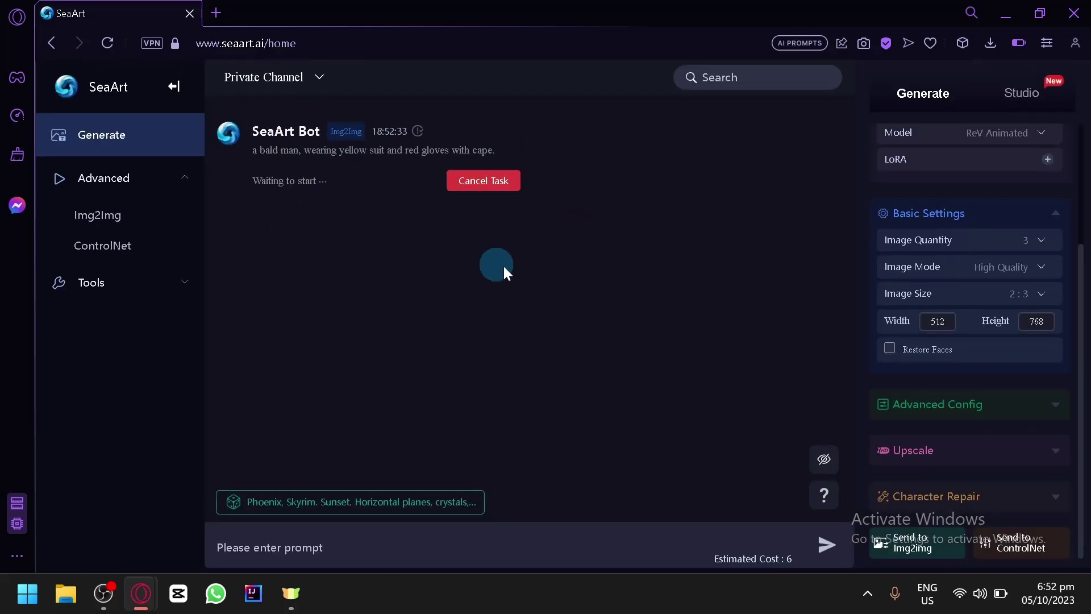
Follow the Img2Img generation's progress and examine the three resulting images of the bald man up close.
{"action": "scroll", "coordinate": [1041, 342], "scroll_direction": "up", "scroll_amount": 3}
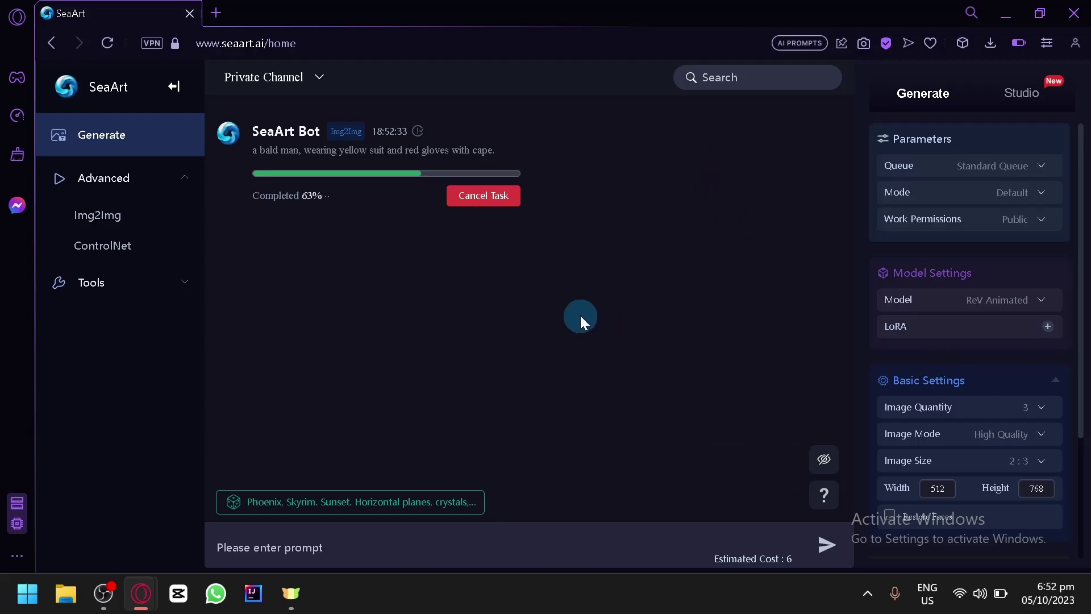
{"action": "scroll", "coordinate": [303, 175], "scroll_direction": "up", "scroll_amount": 5, "text": "ctrl"}
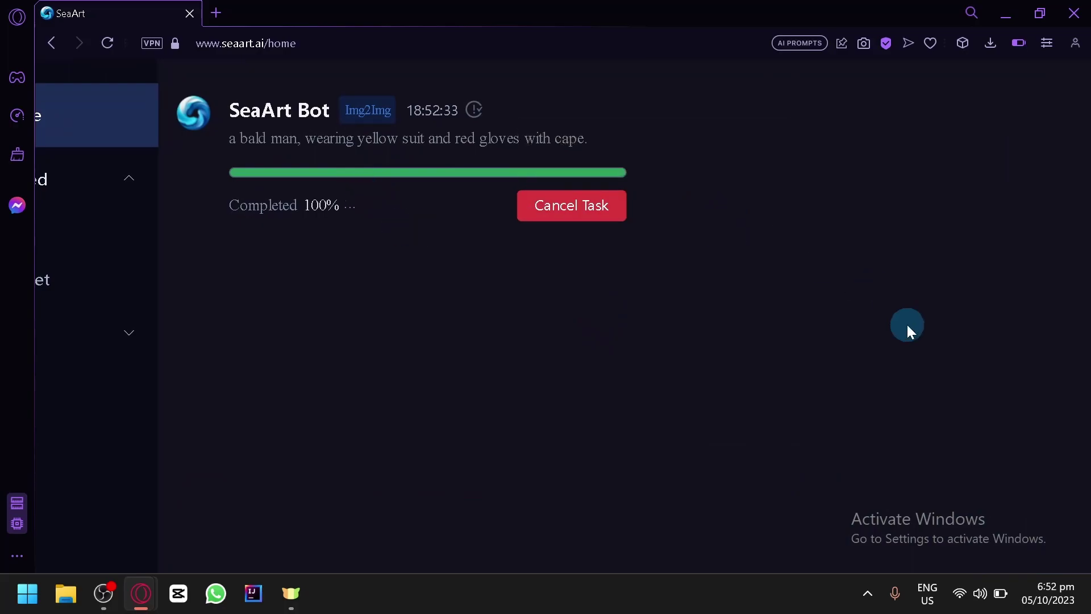
{"action": "scroll", "coordinate": [906, 324], "scroll_direction": "down", "scroll_amount": 5, "text": "ctrl"}
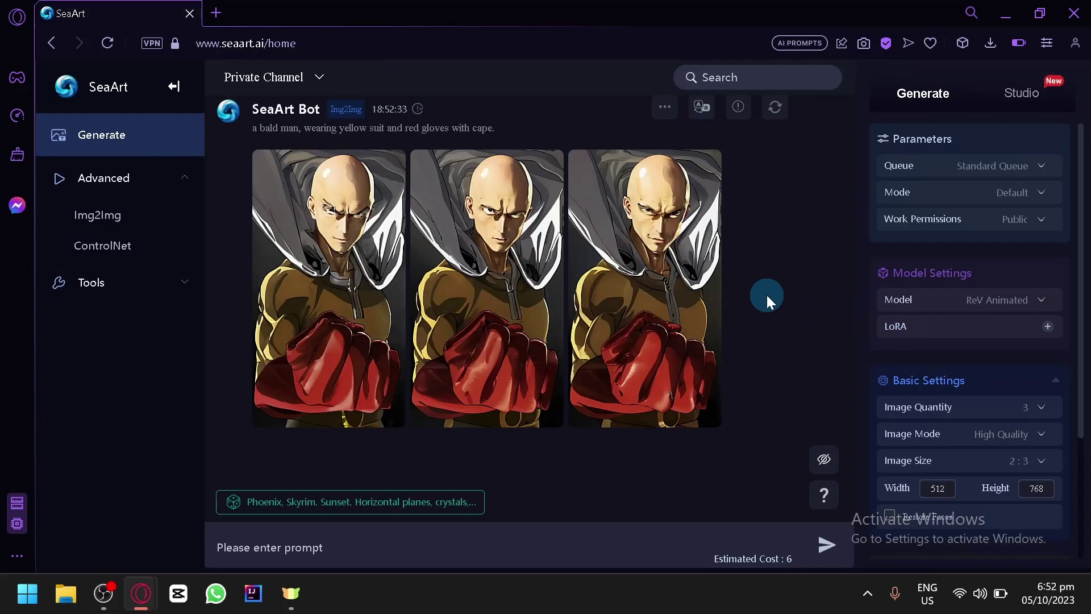
{"action": "scroll", "coordinate": [419, 245], "scroll_direction": "up", "scroll_amount": 3, "text": "ctrl"}
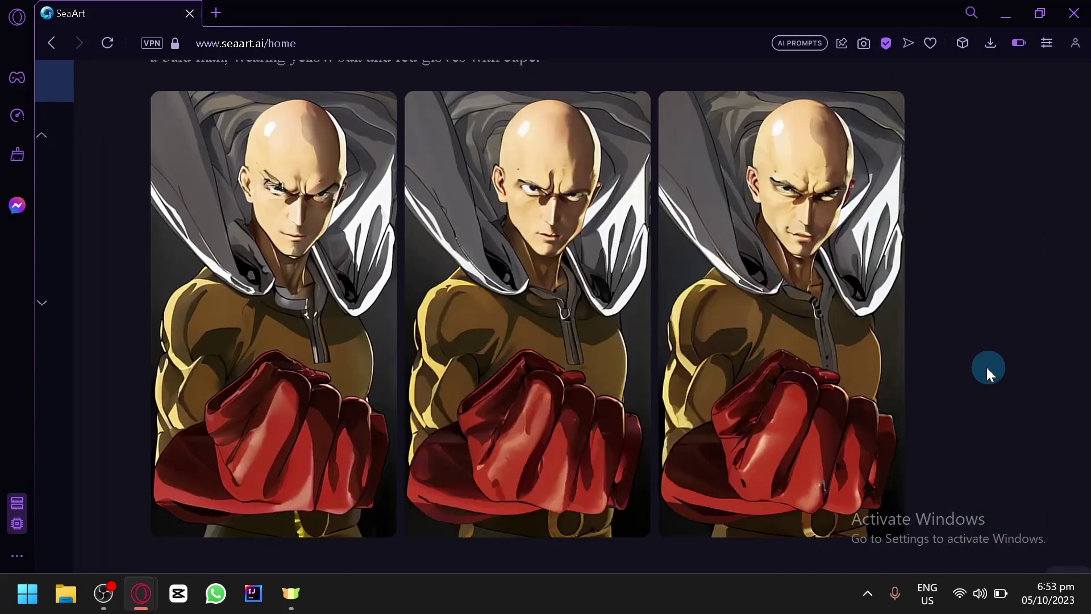
{"action": "scroll", "coordinate": [499, 215], "scroll_direction": "up", "scroll_amount": 3, "text": "ctrl"}
{"action": "scroll", "coordinate": [457, 255], "scroll_direction": "down", "scroll_amount": 5, "text": "ctrl"}
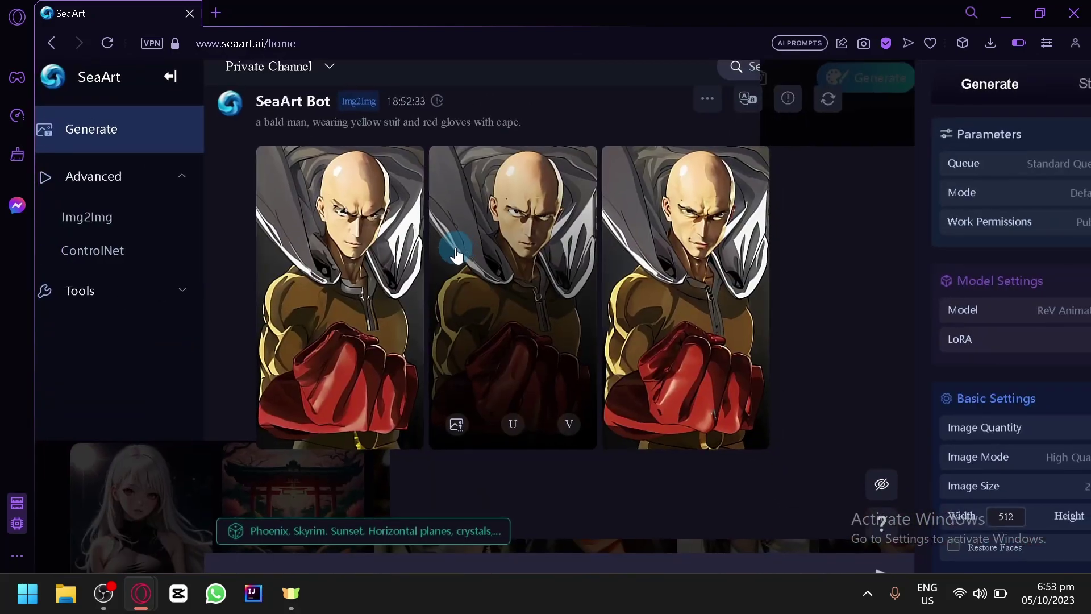
{"action": "scroll", "coordinate": [871, 330], "scroll_direction": "down", "scroll_amount": 1, "text": "ctrl"}
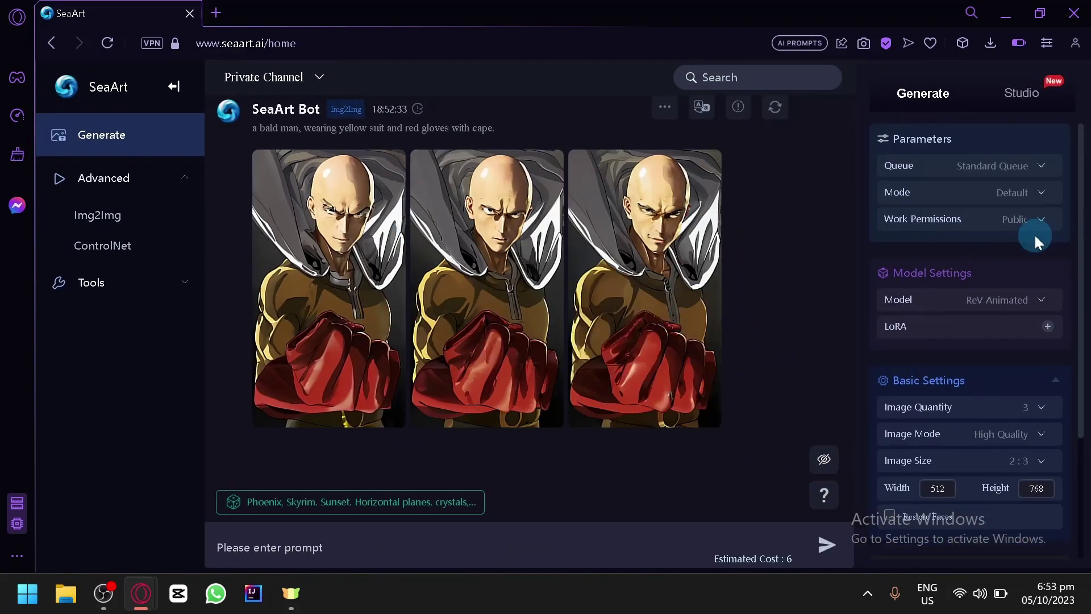
Check the Advanced Config, Upscale and Character Repair sections of the generation settings.
{"action": "scroll", "coordinate": [1007, 255], "scroll_direction": "down", "scroll_amount": 3}
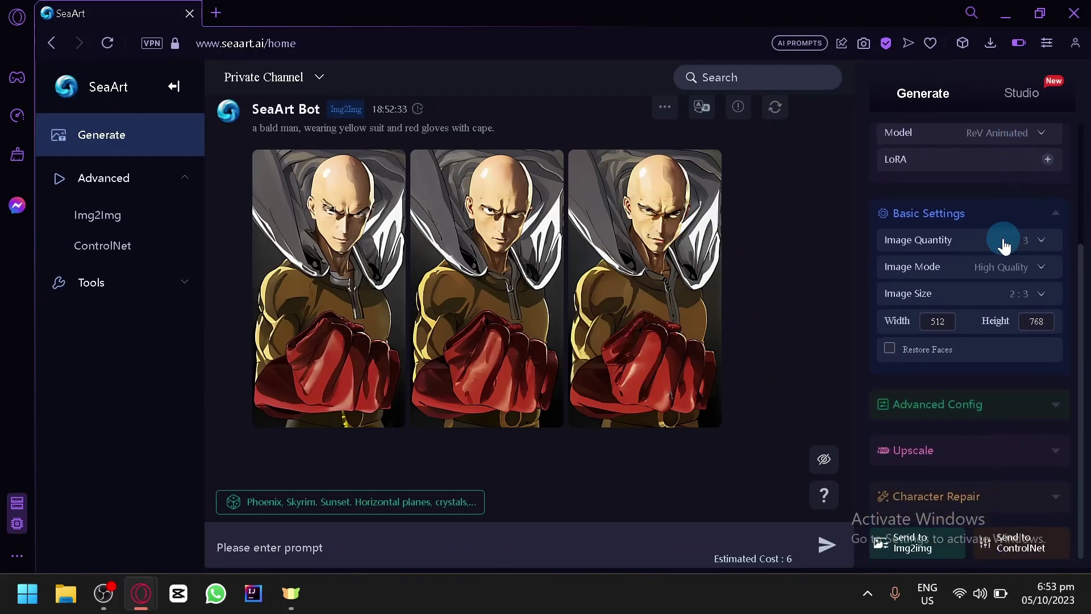
{"action": "left_click", "coordinate": [1030, 463]}
{"action": "left_click", "coordinate": [1046, 423]}
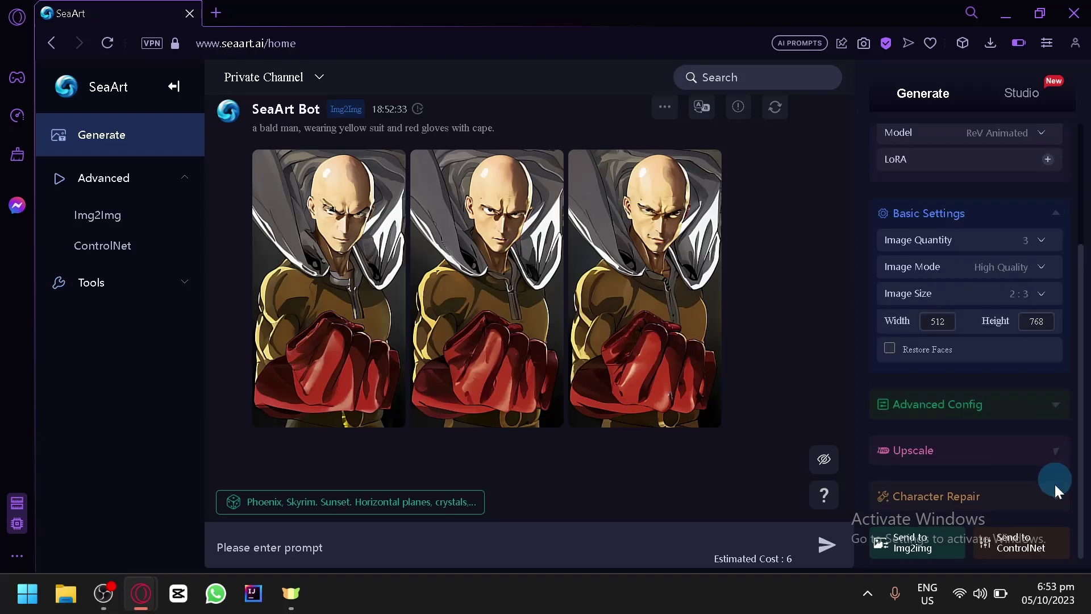
{"action": "left_click", "coordinate": [1053, 499]}
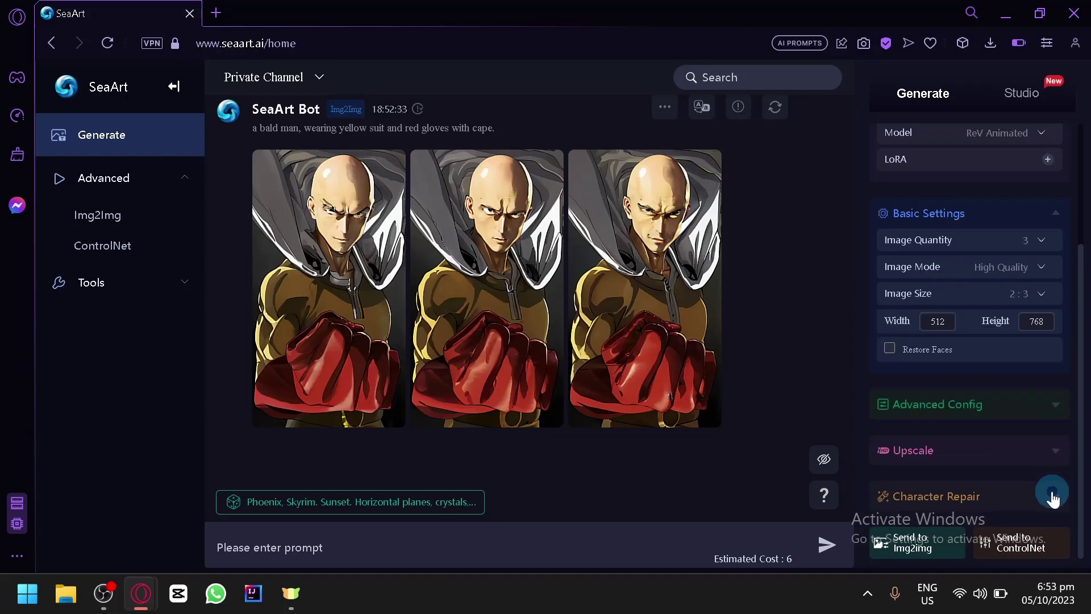
{"action": "left_click", "coordinate": [1054, 455]}
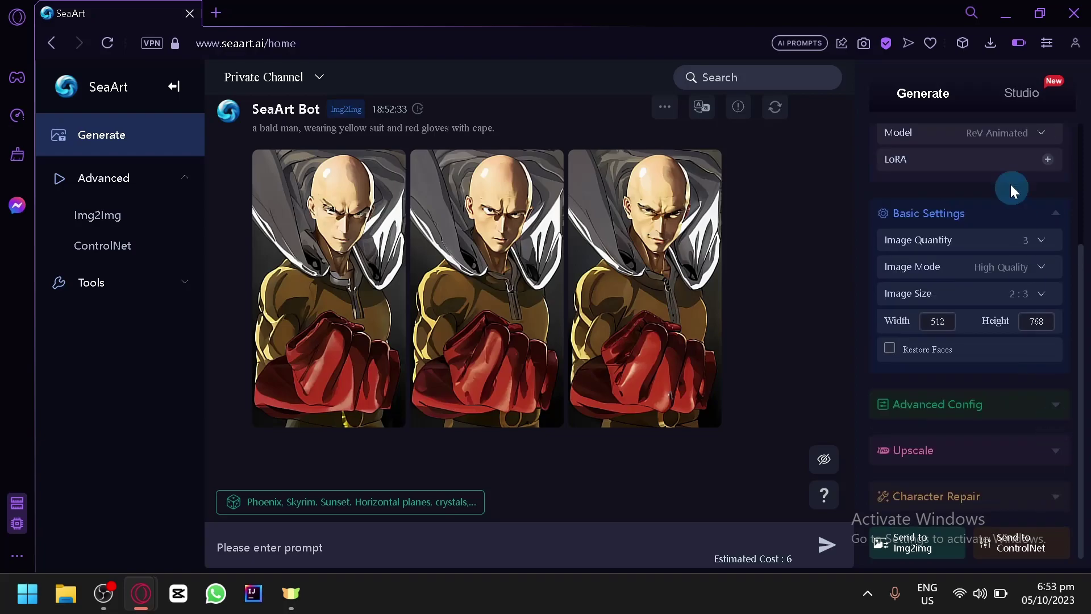
Switch to the Studio settings, browse the available styles and set the style to Cinematic.
{"action": "left_click", "coordinate": [1018, 111]}
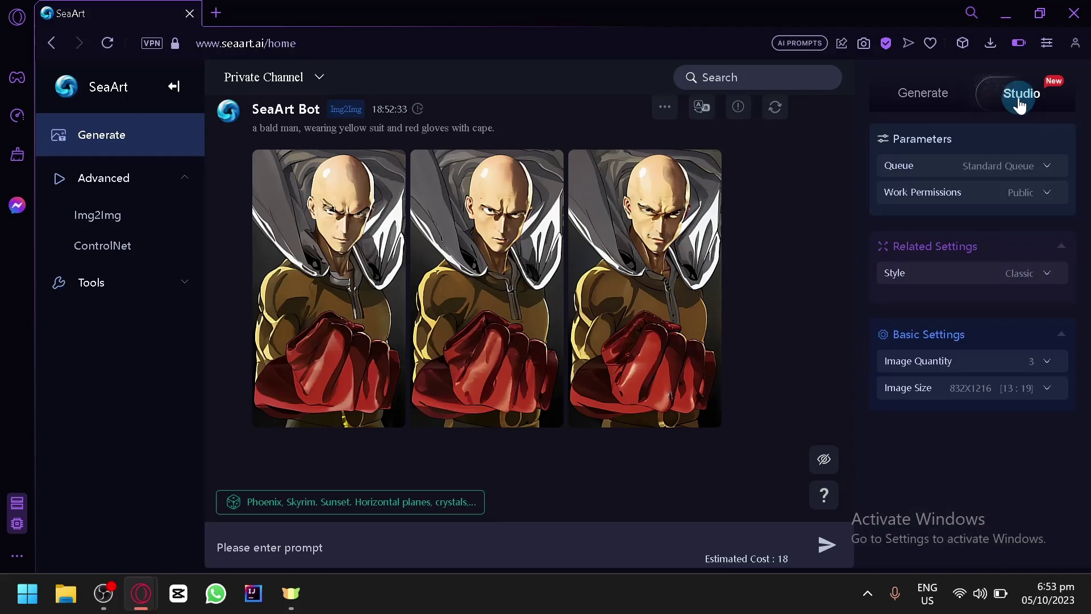
{"action": "left_click", "coordinate": [1047, 275]}
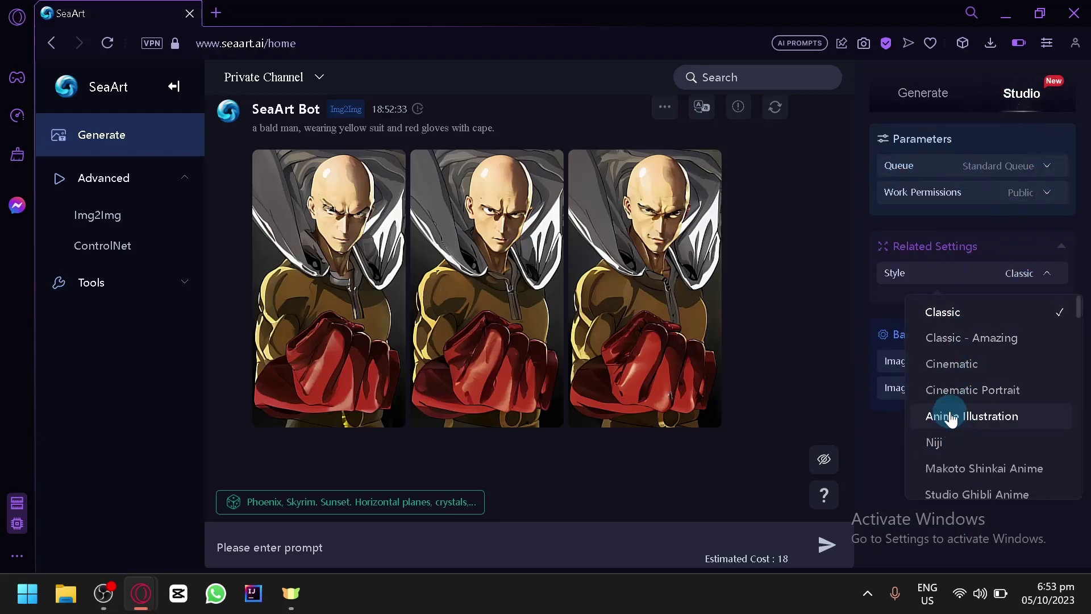
{"action": "scroll", "coordinate": [951, 419], "scroll_direction": "down", "scroll_amount": 4}
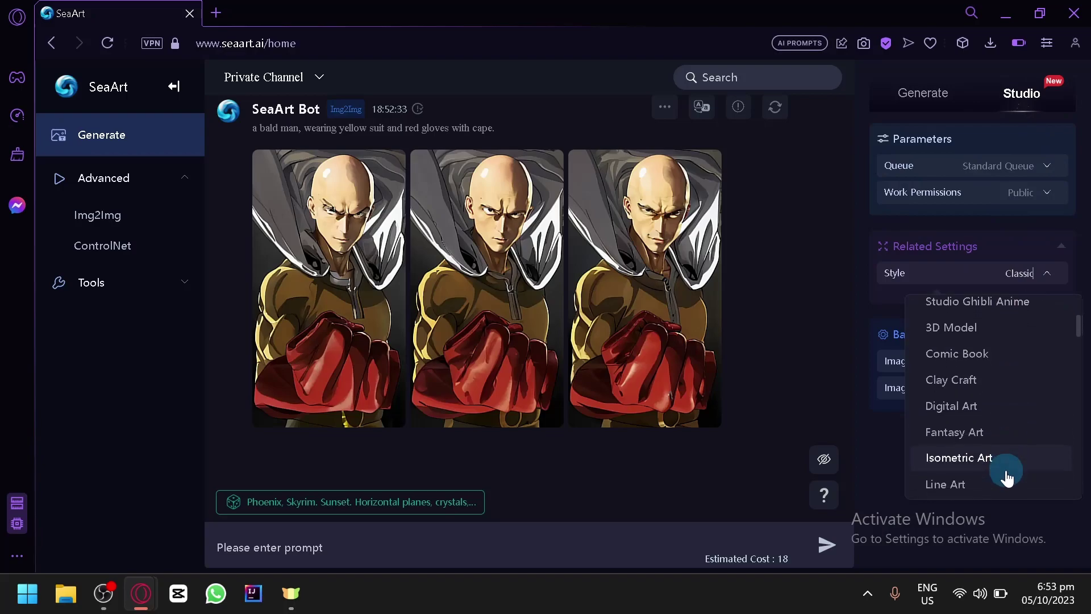
{"action": "scroll", "coordinate": [995, 463], "scroll_direction": "down", "scroll_amount": 4}
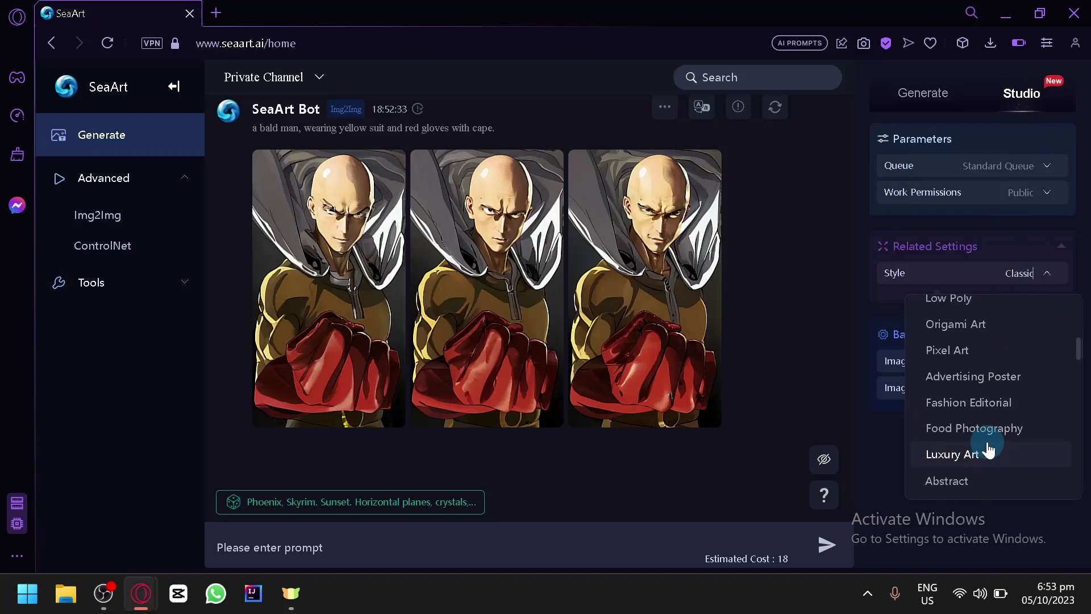
{"action": "scroll", "coordinate": [975, 444], "scroll_direction": "down", "scroll_amount": 4}
{"action": "scroll", "coordinate": [971, 406], "scroll_direction": "down", "scroll_amount": 2}
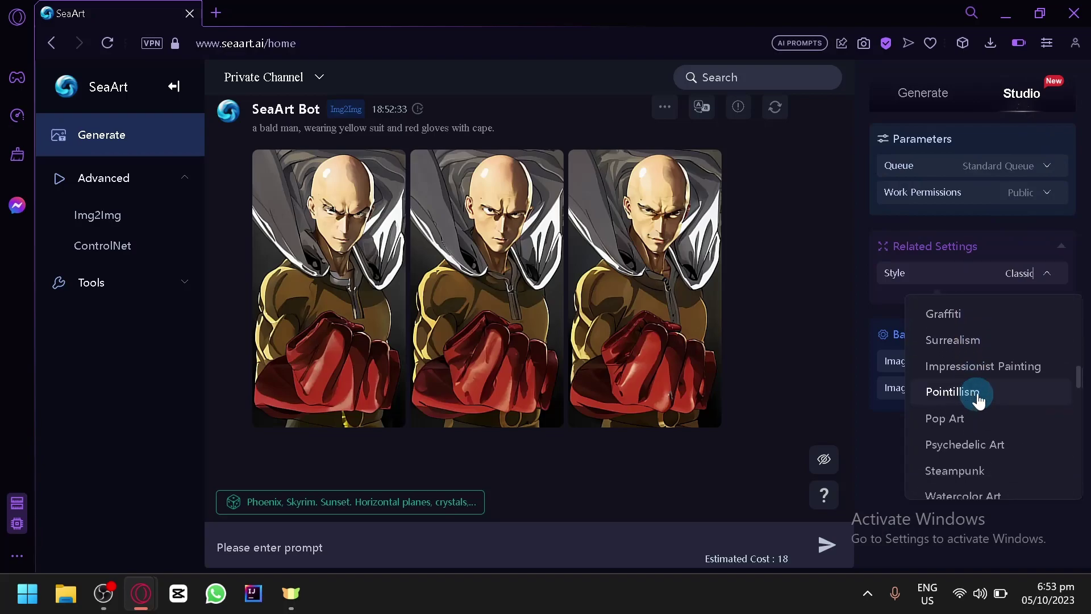
{"action": "scroll", "coordinate": [1017, 370], "scroll_direction": "down", "scroll_amount": 1}
{"action": "scroll", "coordinate": [1015, 396], "scroll_direction": "down", "scroll_amount": 5}
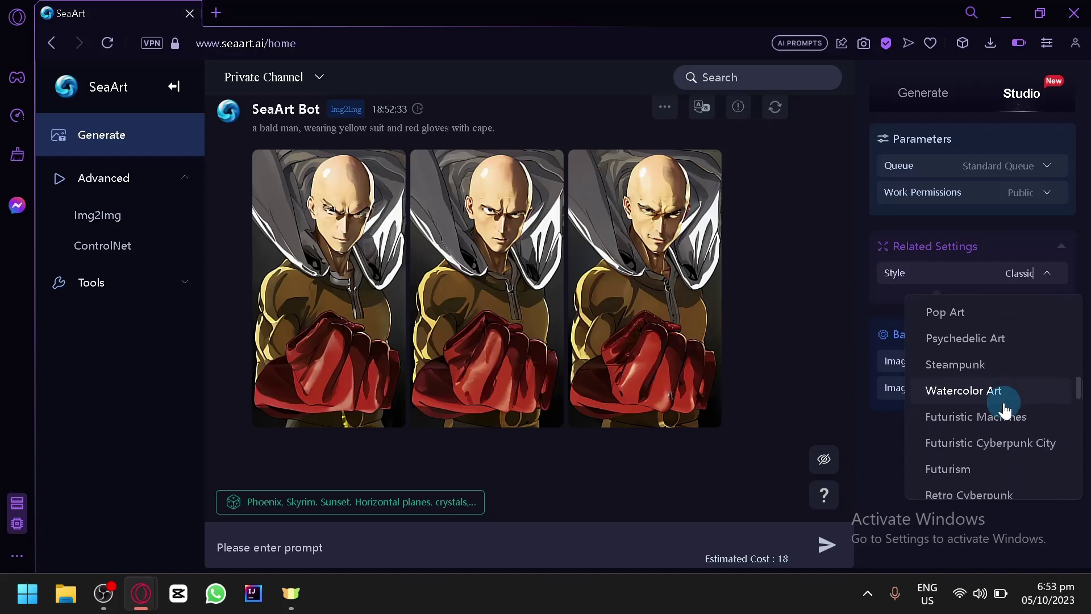
{"action": "scroll", "coordinate": [1003, 408], "scroll_direction": "down", "scroll_amount": 4}
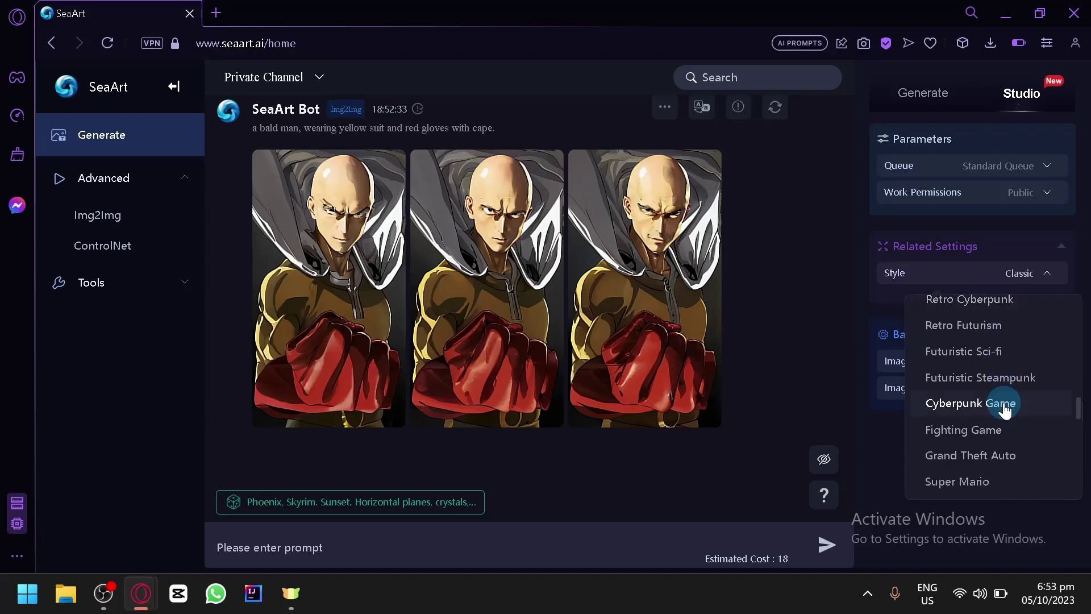
{"action": "scroll", "coordinate": [1003, 401], "scroll_direction": "down", "scroll_amount": 5}
{"action": "scroll", "coordinate": [1002, 384], "scroll_direction": "down", "scroll_amount": 5}
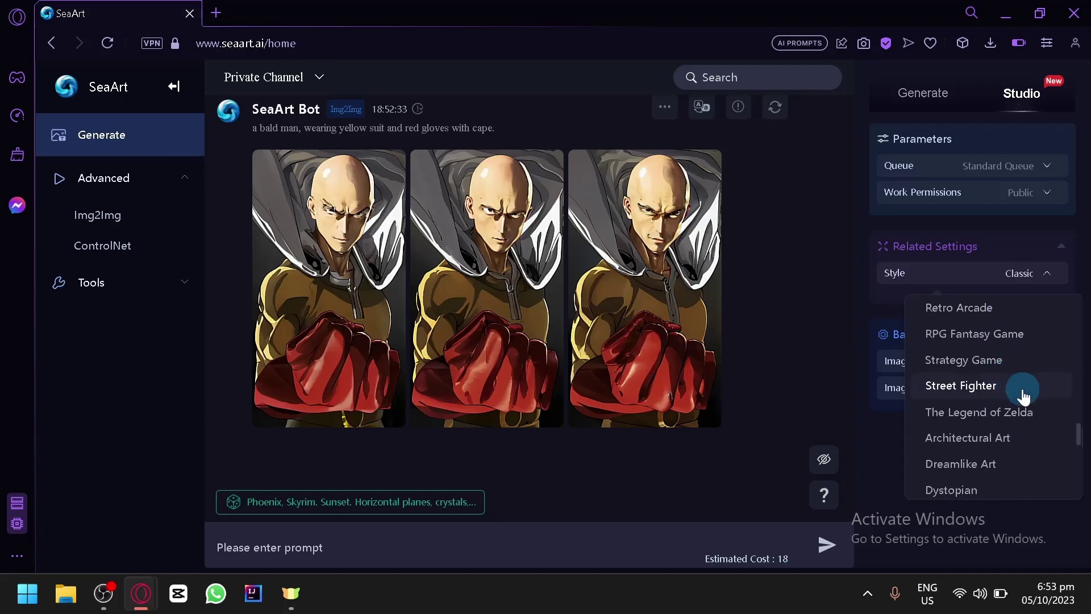
{"action": "scroll", "coordinate": [1026, 385], "scroll_direction": "down", "scroll_amount": 3}
{"action": "scroll", "coordinate": [1025, 443], "scroll_direction": "down", "scroll_amount": 7}
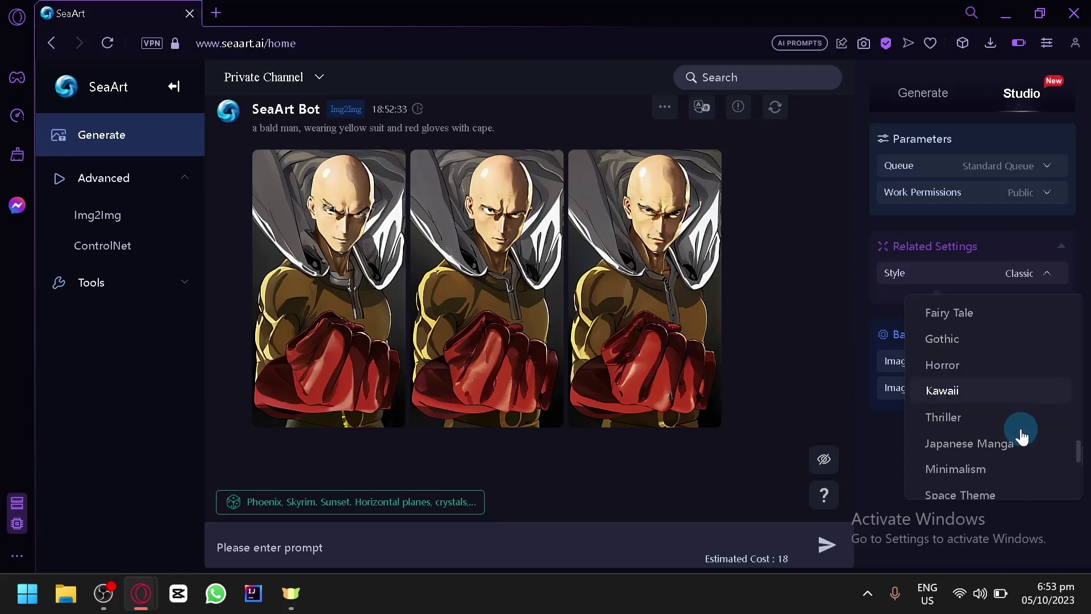
{"action": "scroll", "coordinate": [1021, 435], "scroll_direction": "down", "scroll_amount": 8}
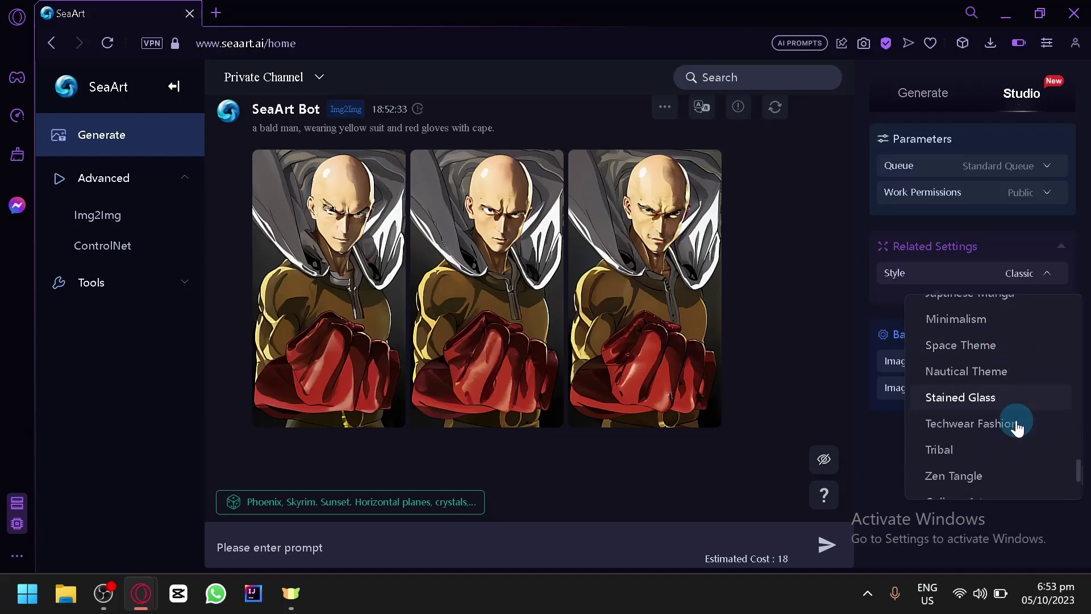
{"action": "scroll", "coordinate": [1011, 415], "scroll_direction": "up", "scroll_amount": 15}
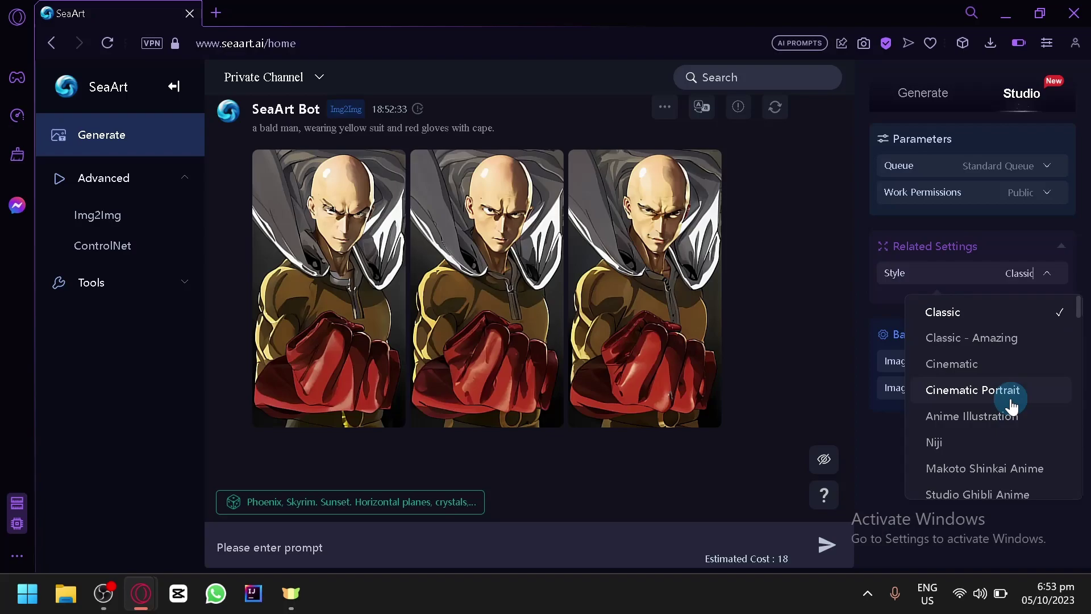
{"action": "left_click", "coordinate": [1033, 370]}
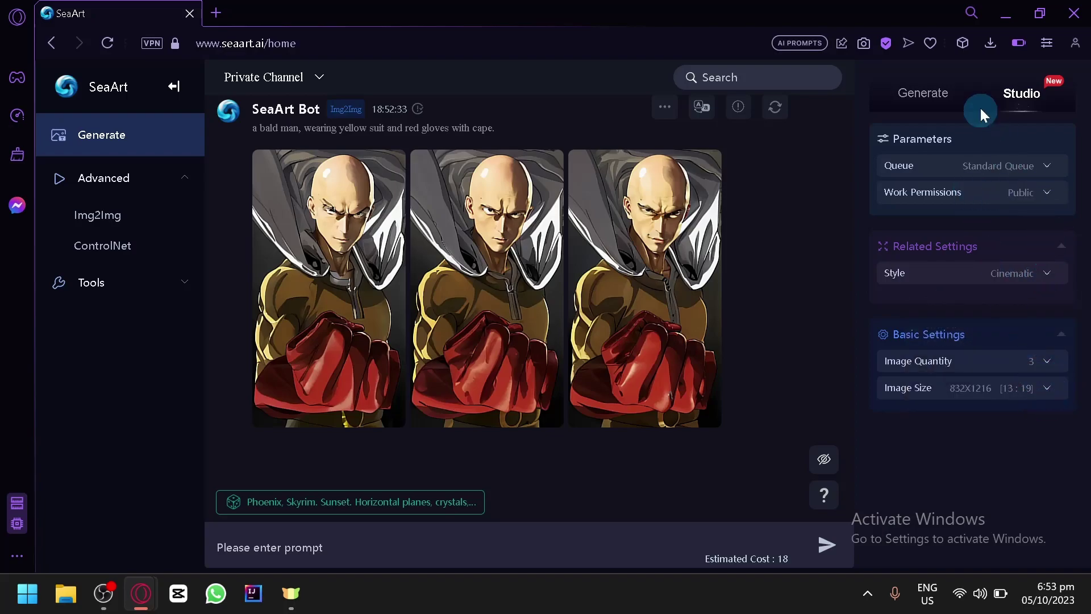
Return to the Generate settings and enable Restore Faces in the basic settings.
{"action": "left_click", "coordinate": [948, 97]}
{"action": "scroll", "coordinate": [1050, 311], "scroll_direction": "down", "scroll_amount": 2}
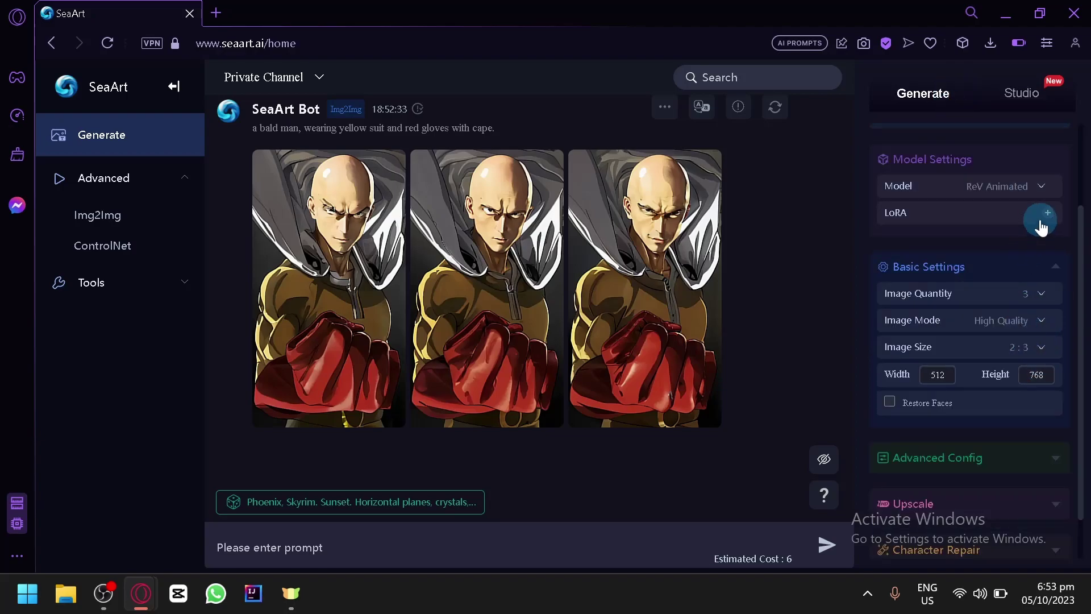
{"action": "scroll", "coordinate": [1046, 267], "scroll_direction": "down", "scroll_amount": 1}
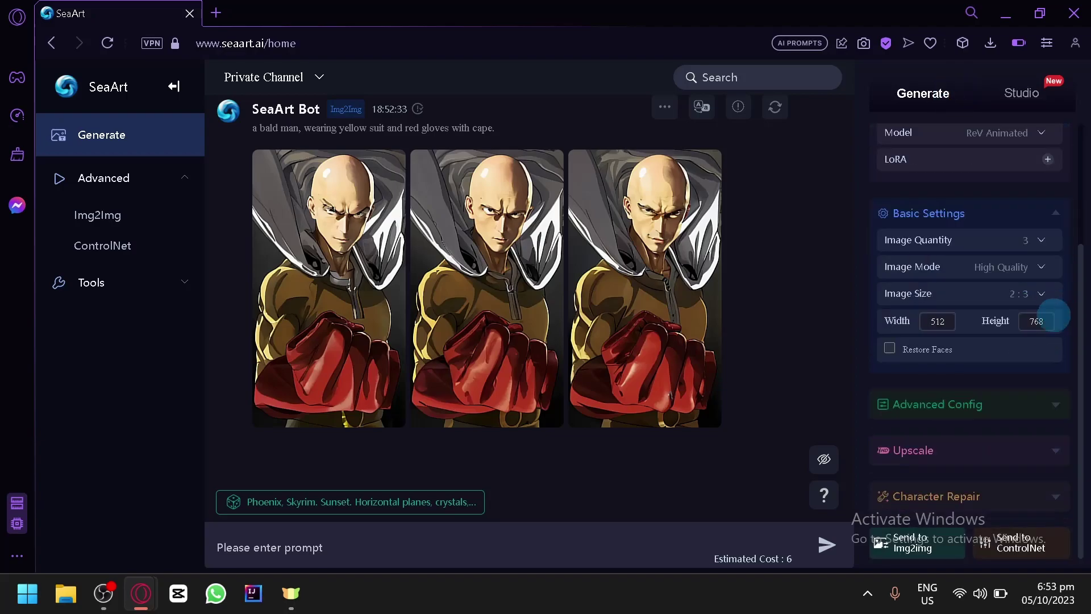
{"action": "left_click", "coordinate": [890, 349]}
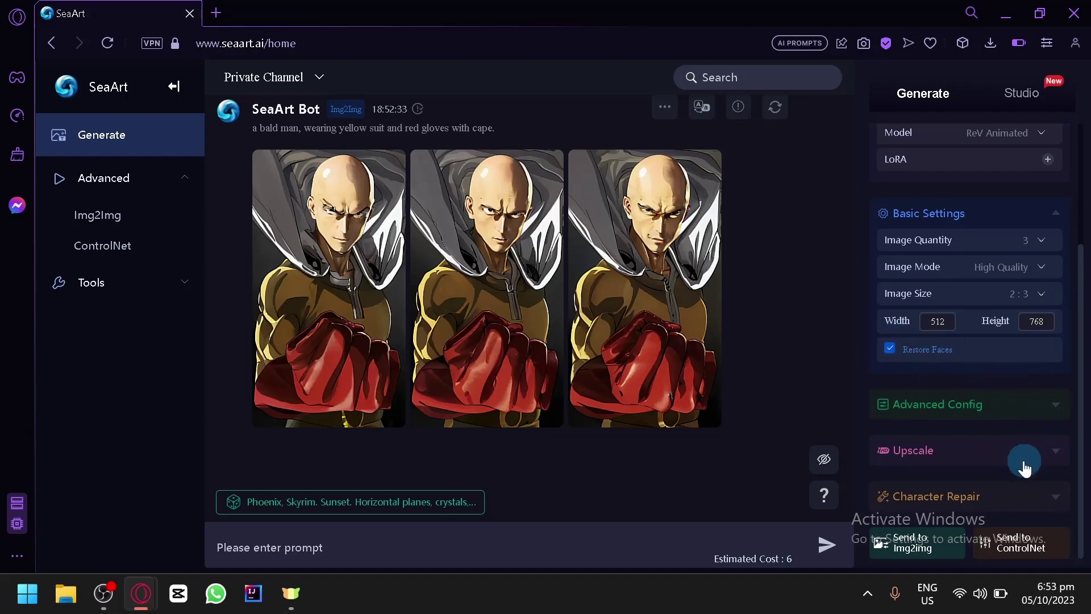
Expand the advanced configuration and review its negative prompts, VAE, sampling, CFG scale, seed and clip skip settings.
{"action": "left_click", "coordinate": [1052, 407]}
{"action": "scroll", "coordinate": [1035, 392], "scroll_direction": "down", "scroll_amount": 4}
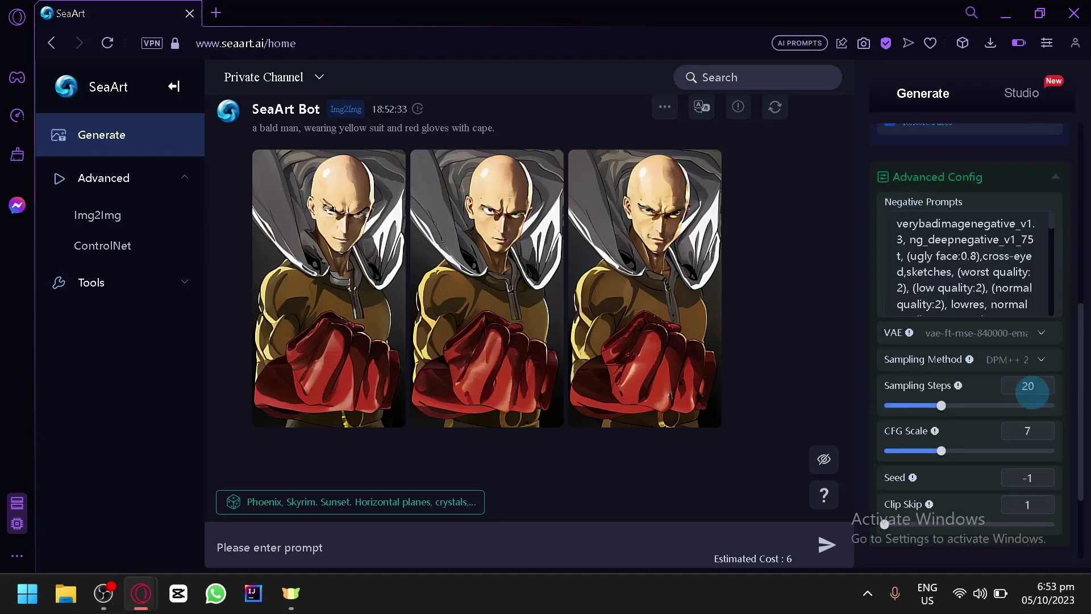
{"action": "scroll", "coordinate": [1028, 403], "scroll_direction": "down", "scroll_amount": 2}
{"action": "scroll", "coordinate": [1026, 411], "scroll_direction": "up", "scroll_amount": 2}
{"action": "scroll", "coordinate": [1023, 415], "scroll_direction": "down", "scroll_amount": 2}
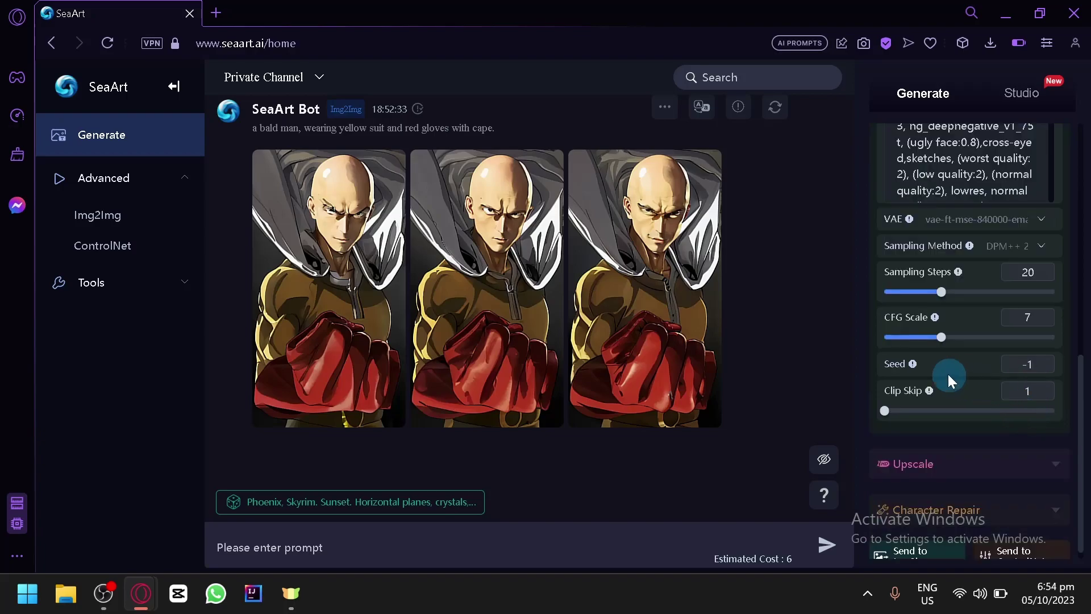
Send the current settings to Img2Img and upload the downloaded picture "a32a8ac89c51ccc0325f077918f6ce2c (1).jpg" as the source image.
{"action": "left_click", "coordinate": [927, 550]}
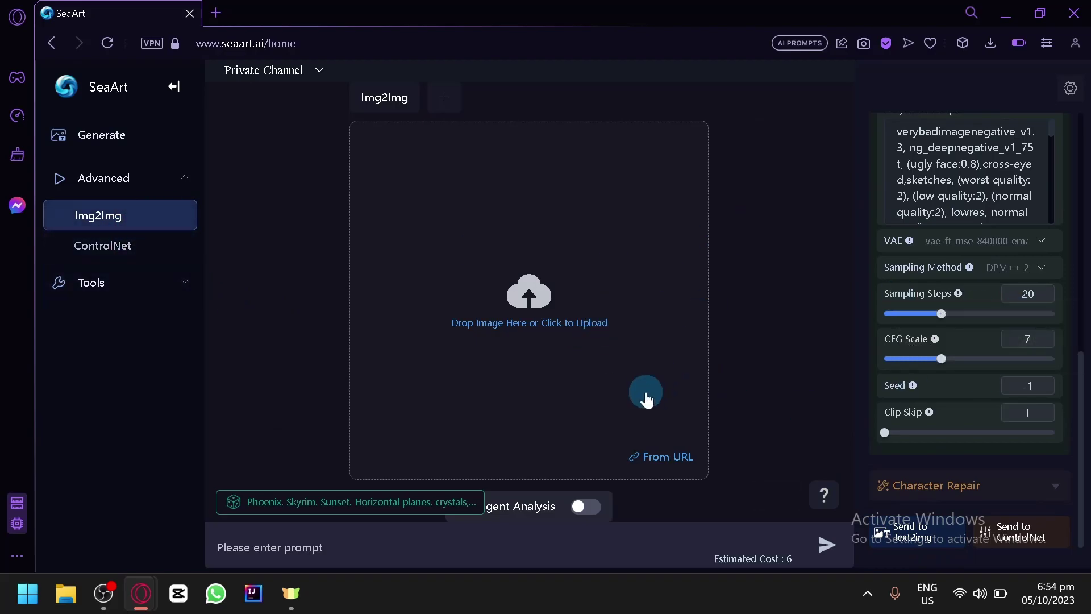
{"action": "left_click", "coordinate": [989, 44]}
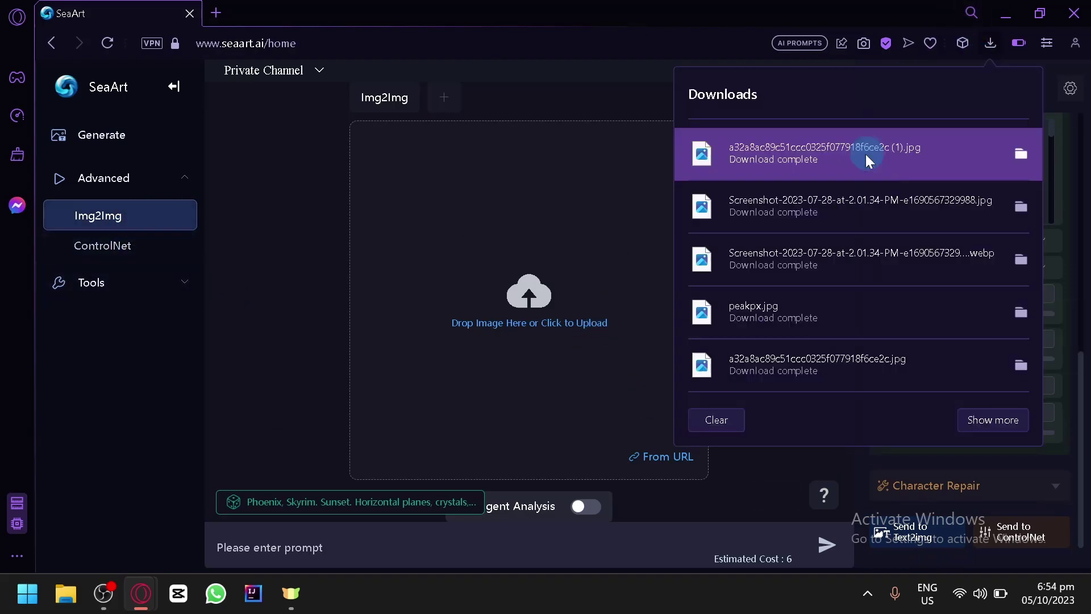
{"action": "left_click_drag", "start_coordinate": [759, 162], "coordinate": [604, 316]}
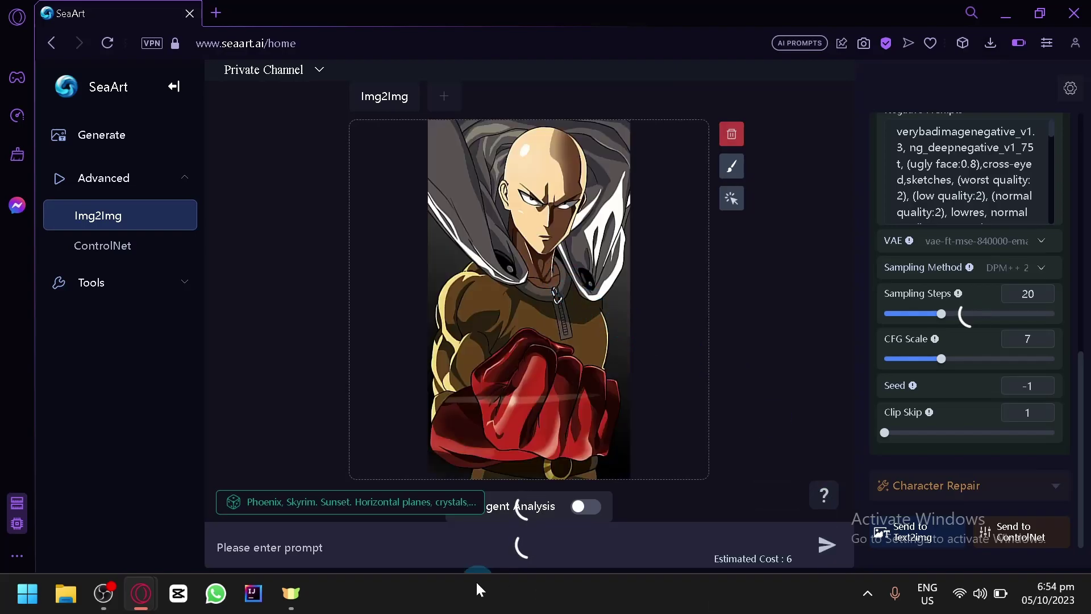
Enter the prompt "a bald man wearing a yellow suit with red gloves and cape" and submit the Img2Img generation.
{"action": "left_click", "coordinate": [464, 541]}
{"action": "type", "text": "a bald man"}
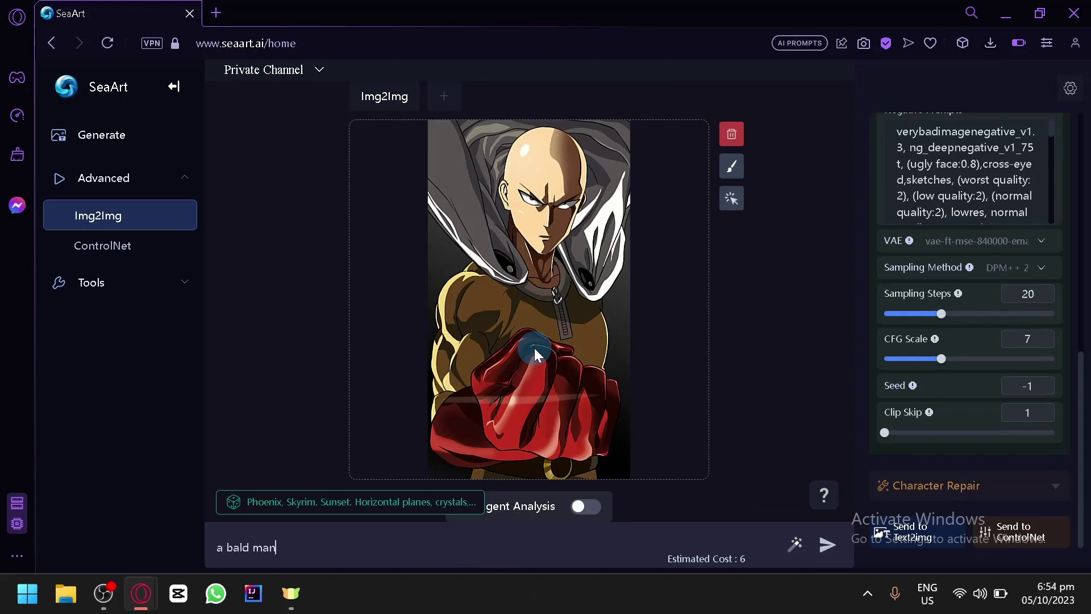
{"action": "type", "text": " wearing "}
{"action": "type", "text": "a yellow suit with red gloves and "}
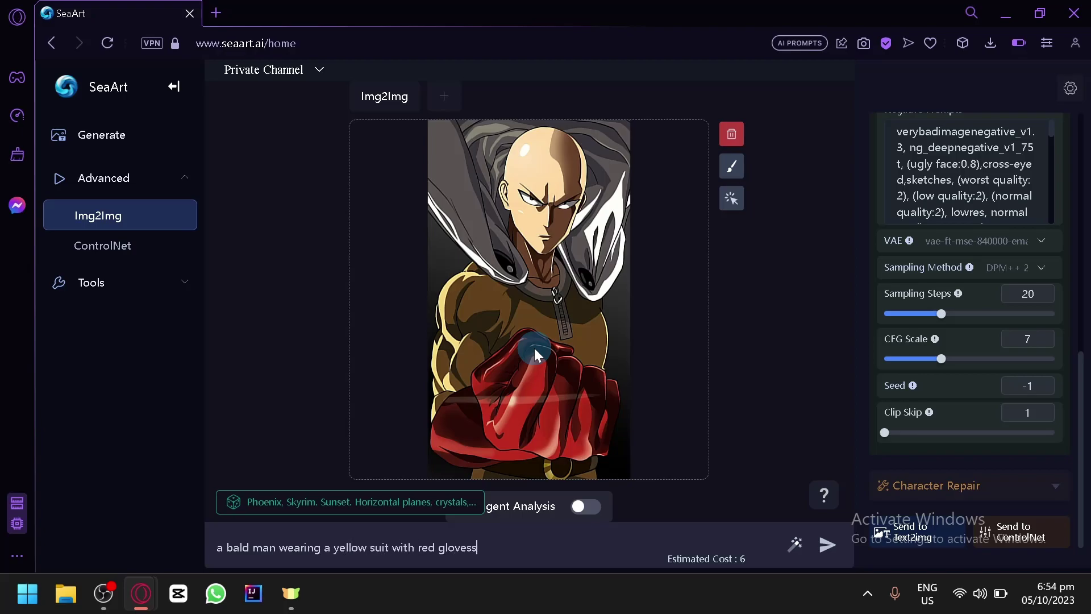
{"action": "type", "text": "cape"}
{"action": "left_click", "coordinate": [827, 545]}
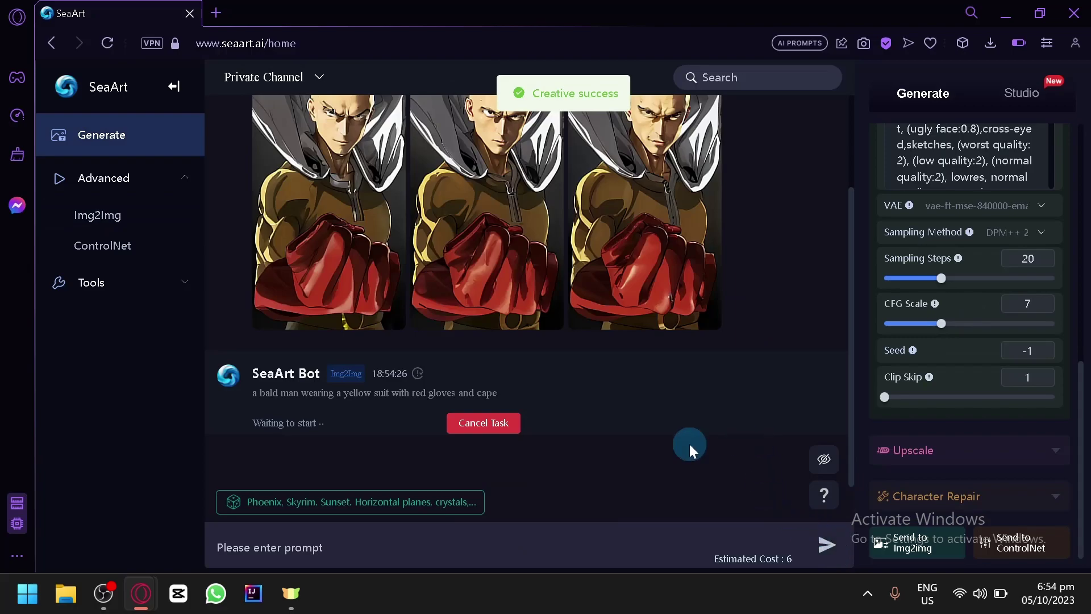
Examine the faces in the earlier set of bald man Img2Img images up close.
{"action": "scroll", "coordinate": [468, 341], "scroll_direction": "up", "scroll_amount": 2}
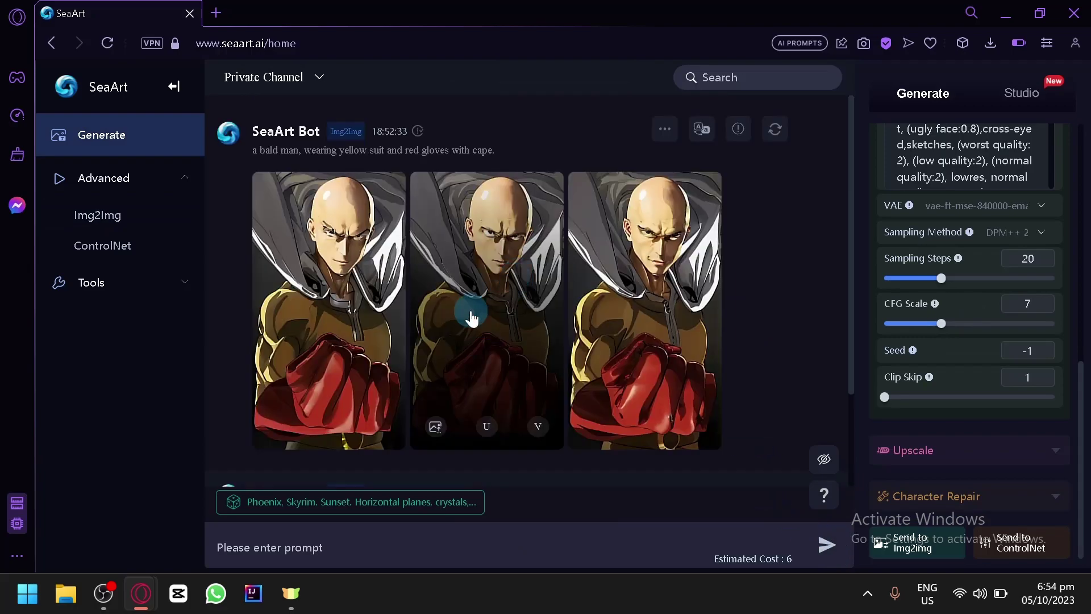
{"action": "scroll", "coordinate": [526, 272], "scroll_direction": "up", "scroll_amount": 4}
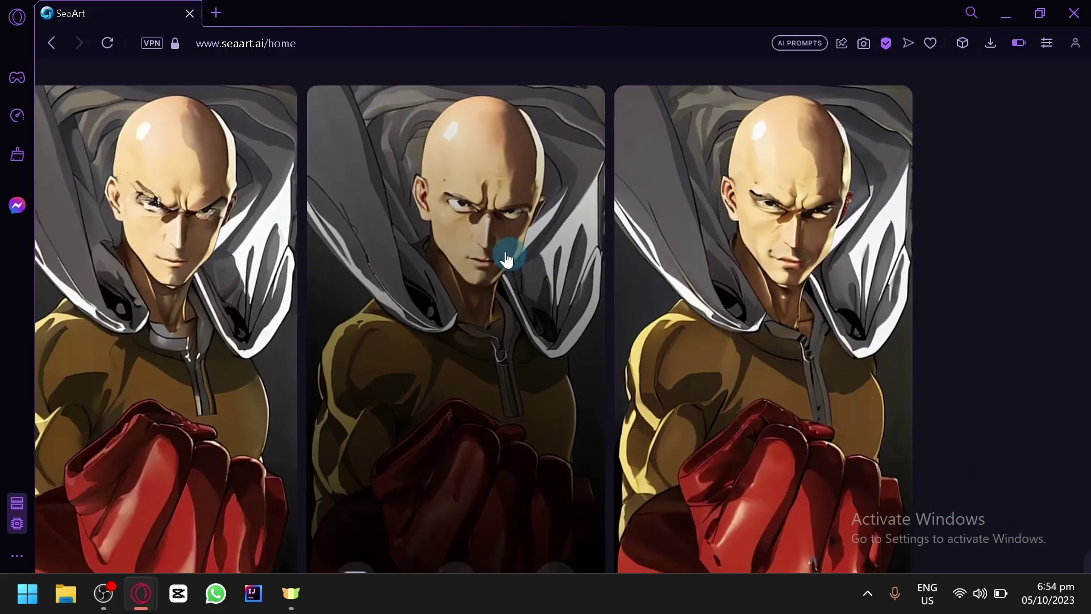
{"action": "scroll", "coordinate": [361, 280], "scroll_direction": "left", "scroll_amount": 1}
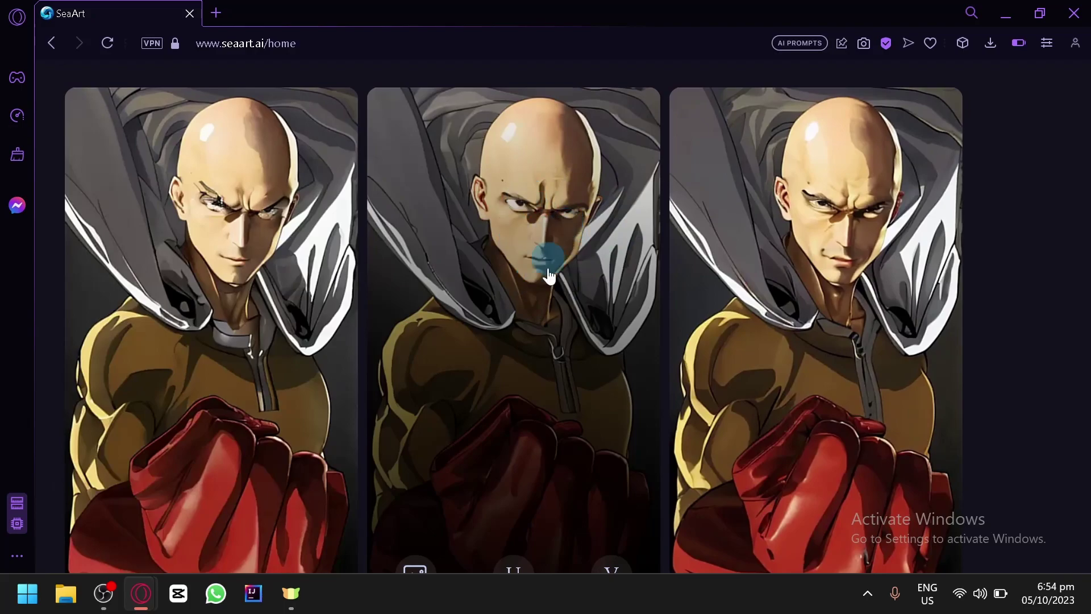
{"action": "scroll", "coordinate": [537, 364], "scroll_direction": "down", "scroll_amount": 5}
{"action": "key", "text": "ctrl+0"}
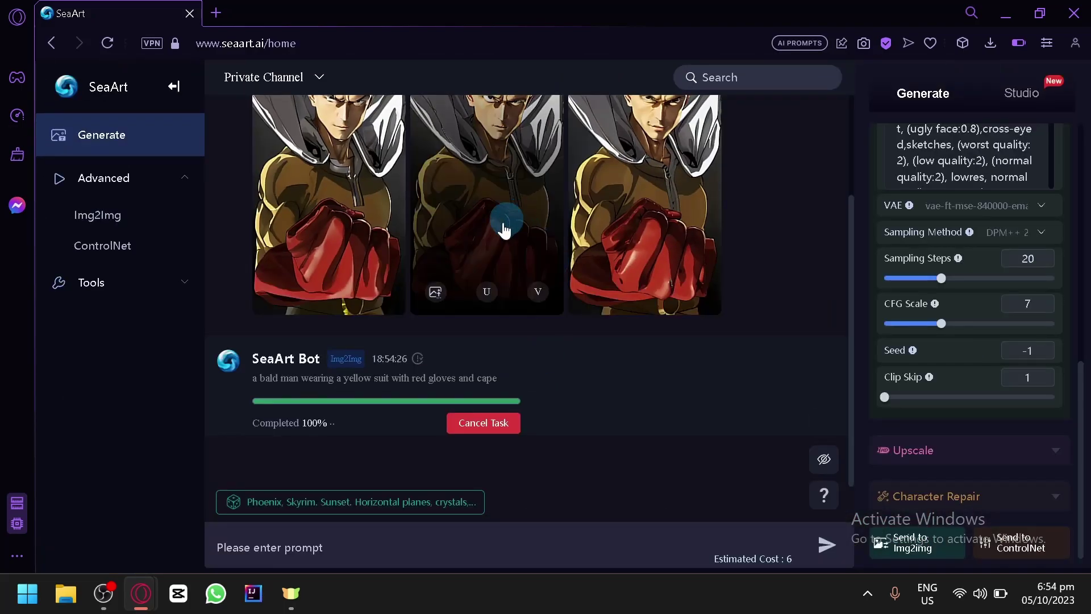
{"action": "scroll", "coordinate": [502, 233], "scroll_direction": "up", "scroll_amount": 3}
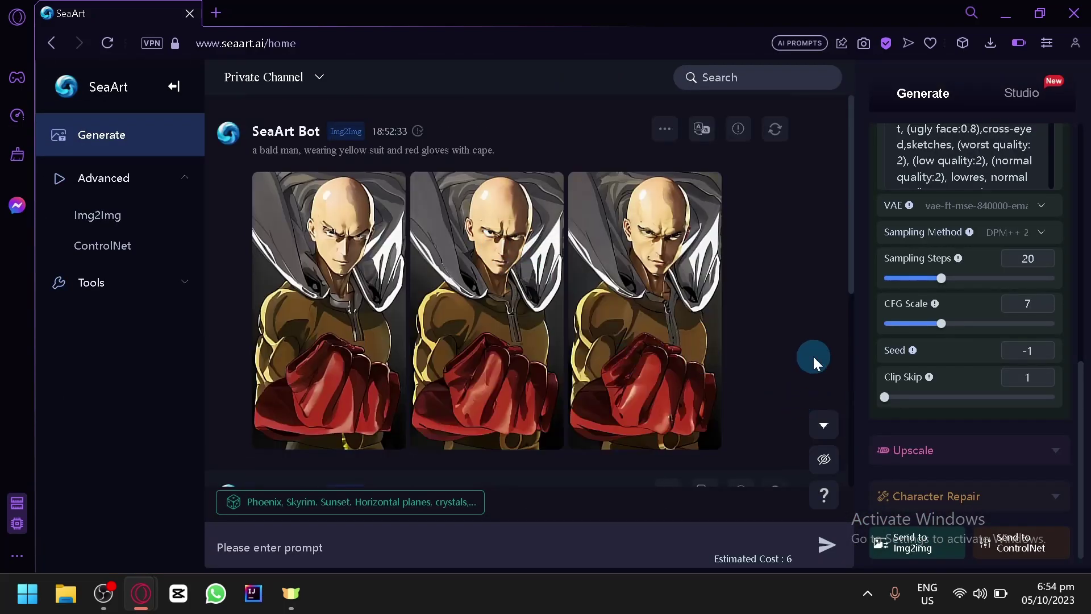
Examine the newly generated bald man images made with Restore Faces up close for comparison.
{"action": "scroll", "coordinate": [811, 353], "scroll_direction": "down", "scroll_amount": 5}
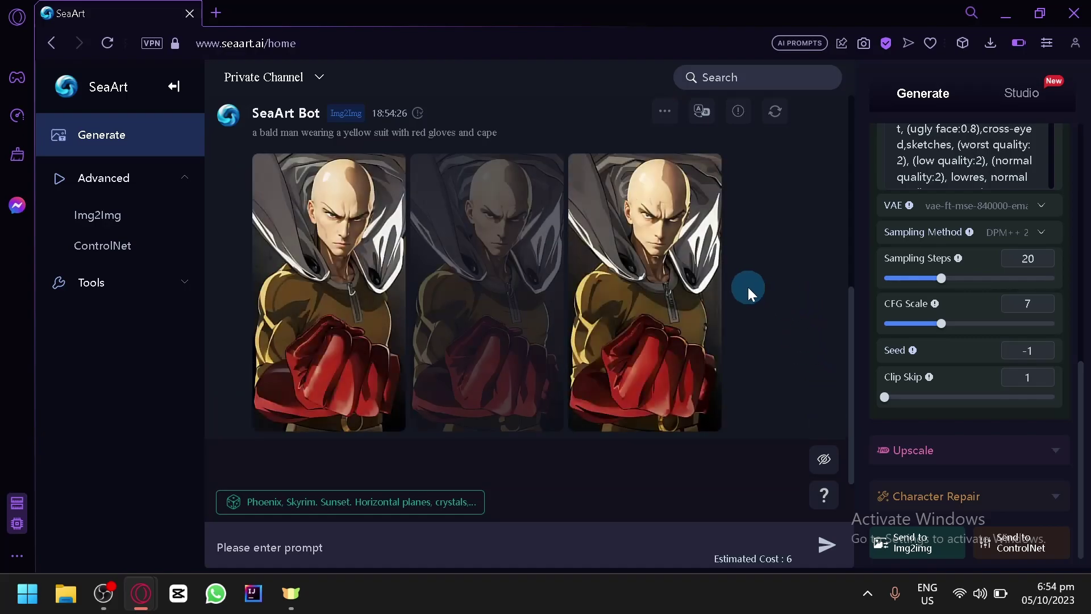
{"action": "mouse_move", "coordinate": [450, 242]}
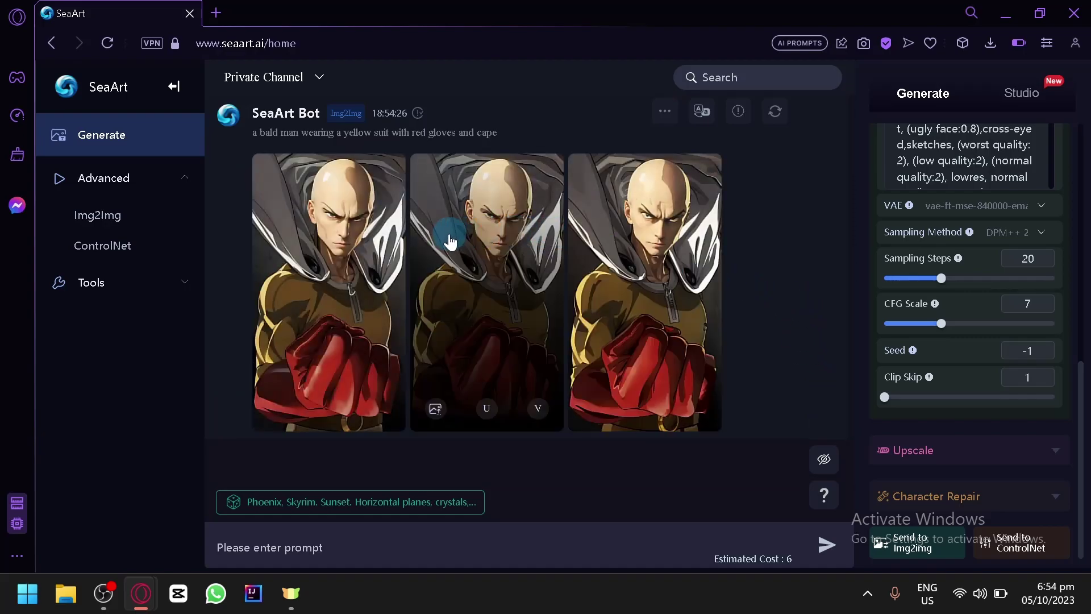
{"action": "scroll", "coordinate": [450, 242], "scroll_direction": "up", "scroll_amount": 4, "text": "ctrl"}
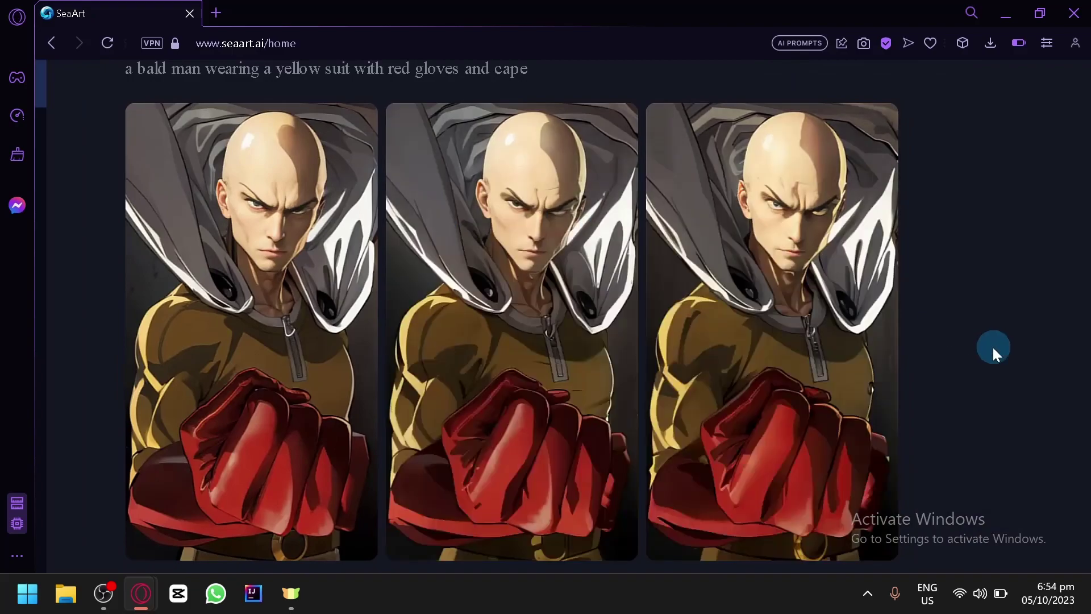
{"action": "mouse_move", "coordinate": [188, 199]}
{"action": "scroll", "coordinate": [947, 363], "scroll_direction": "down", "scroll_amount": 4, "text": "ctrl"}
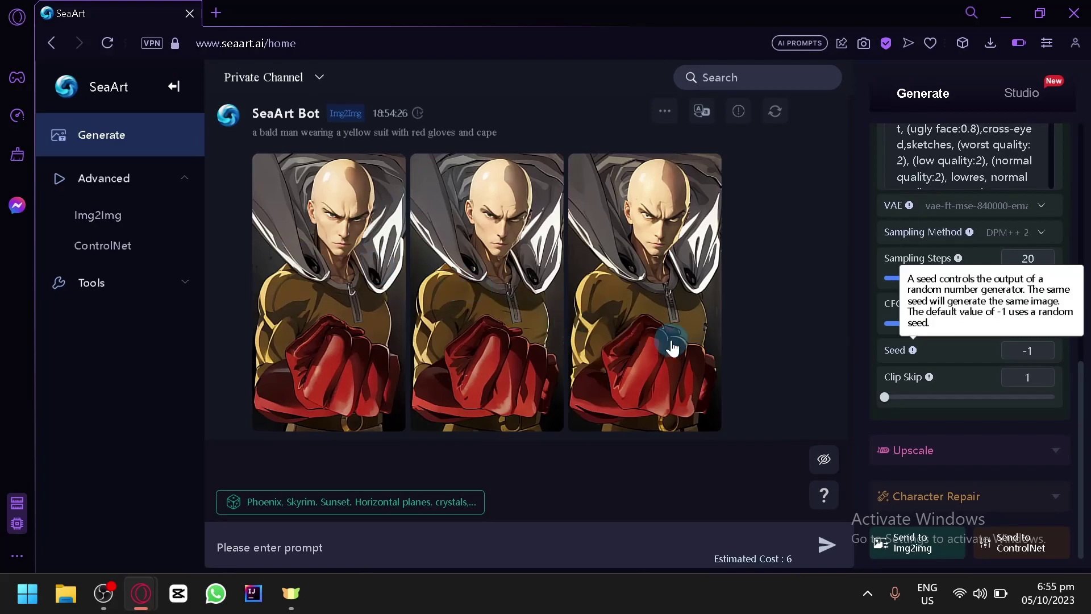
{"action": "mouse_move", "coordinate": [555, 386]}
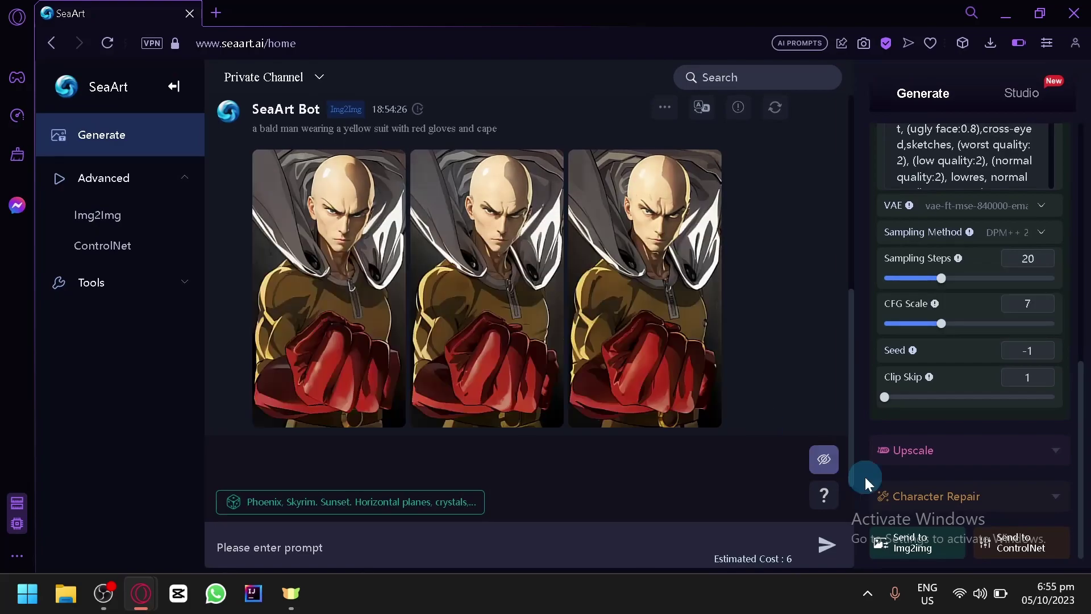
Send the current settings to Img2Img and upload the downloaded picture "Screenshot-2023-07-28-at-2.01.34-PM-e1690567329988.jpg" as the source image.
{"action": "left_click", "coordinate": [870, 535]}
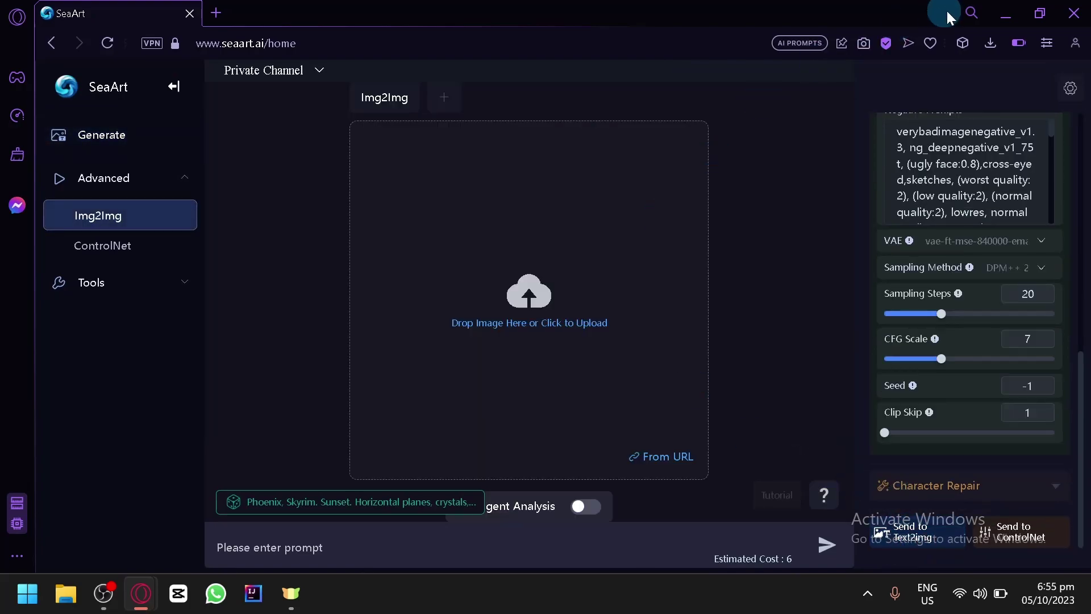
{"action": "left_click", "coordinate": [991, 43]}
{"action": "left_click_drag", "start_coordinate": [894, 207], "coordinate": [560, 234]}
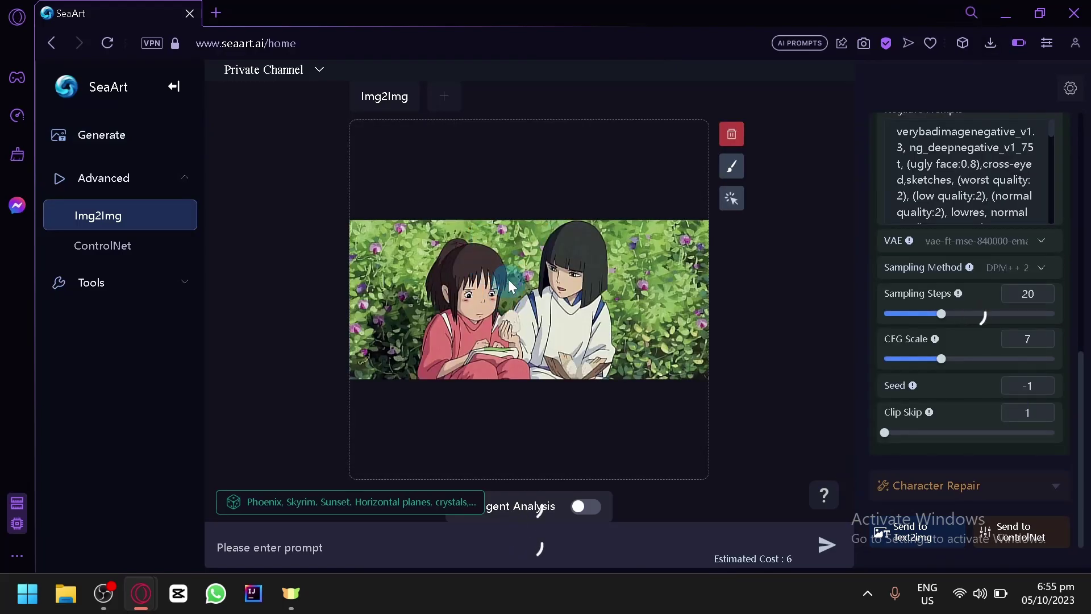
Enter the prompt "2 girls with brown and black hearing wearing red and white clothing" and submit the Img2Img generation.
{"action": "left_click", "coordinate": [392, 565]}
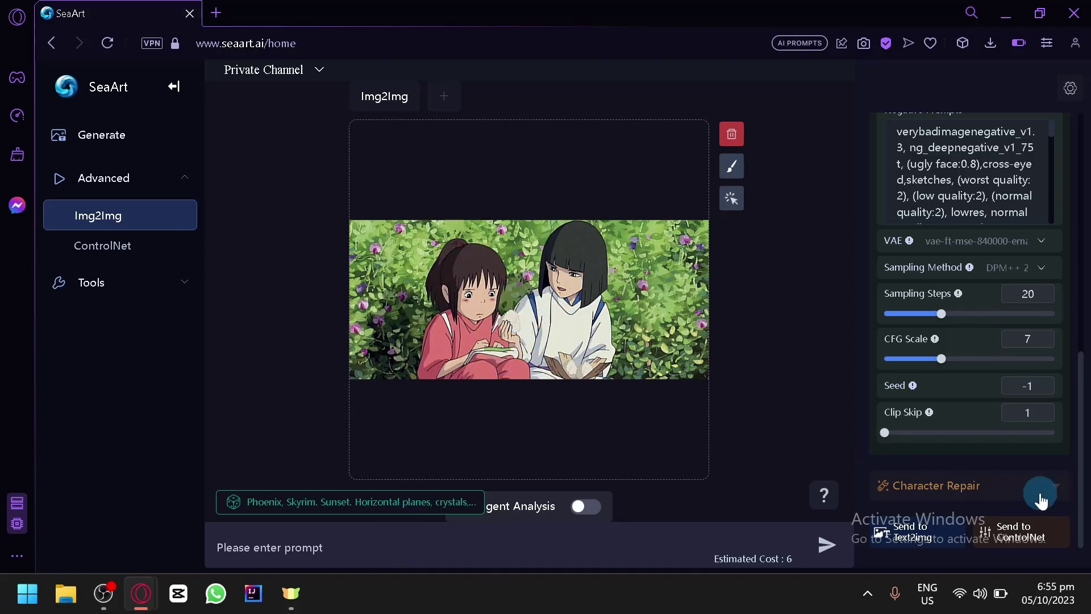
{"action": "scroll", "coordinate": [1046, 420], "scroll_direction": "up", "scroll_amount": 10}
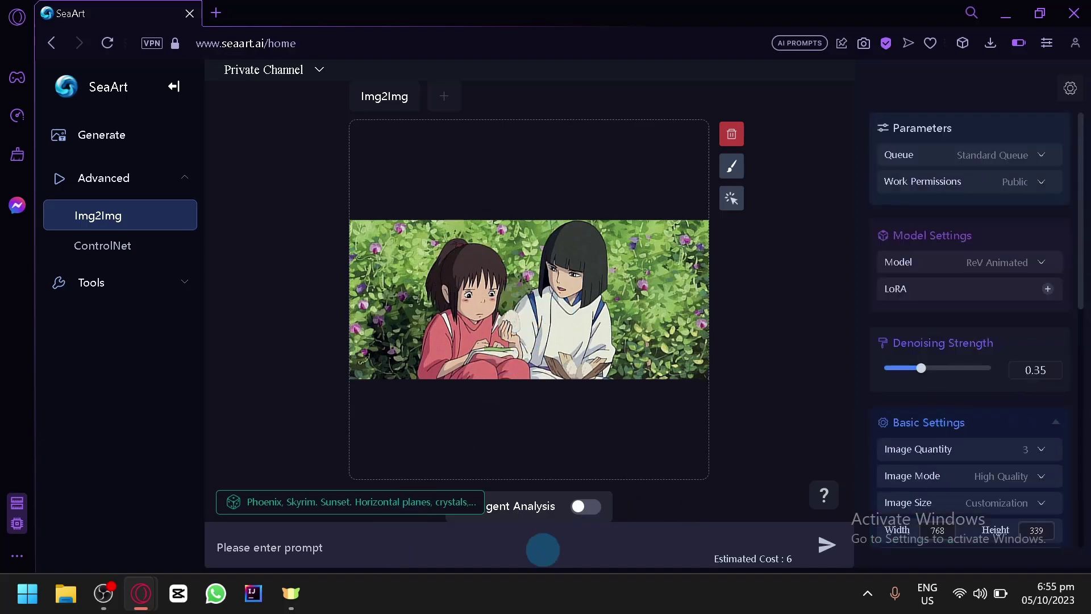
{"action": "type", "text": "2 girls"}
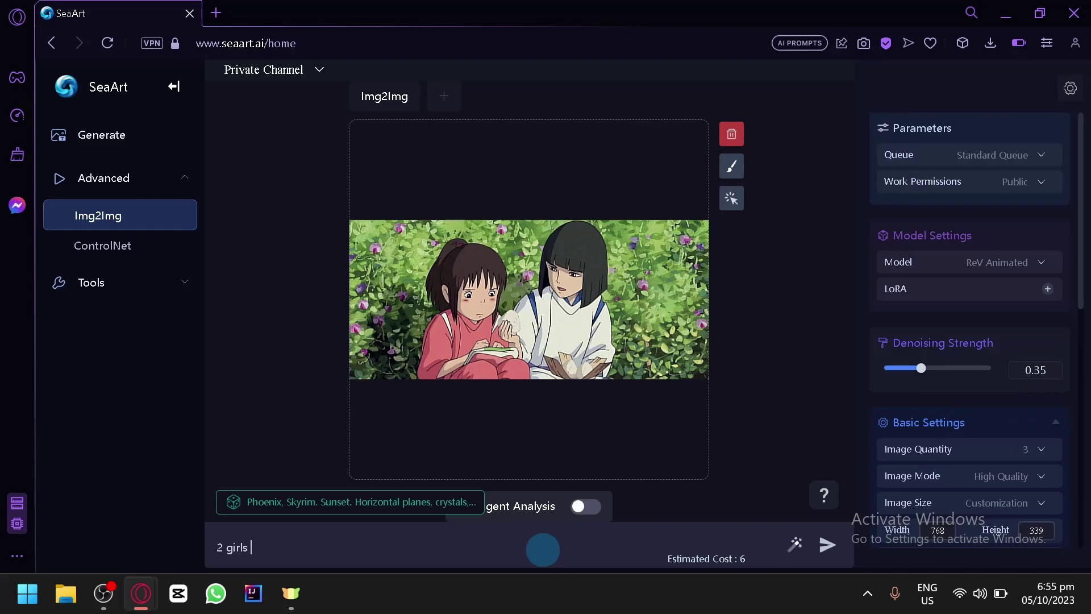
{"action": "type", "text": " with brown and black hearing wearing red and white clothing"}
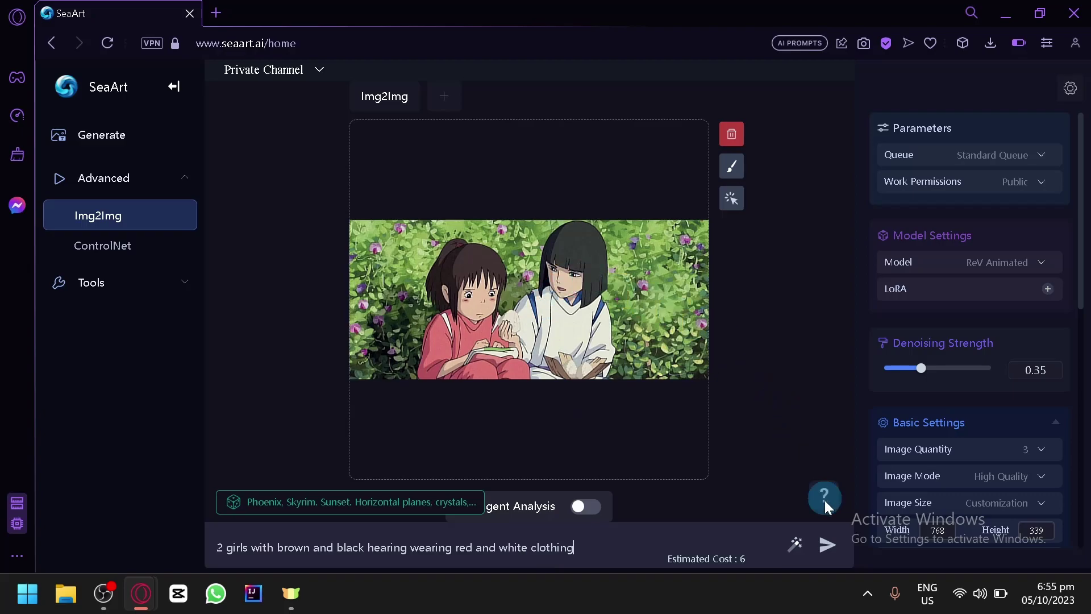
{"action": "left_click", "coordinate": [833, 546]}
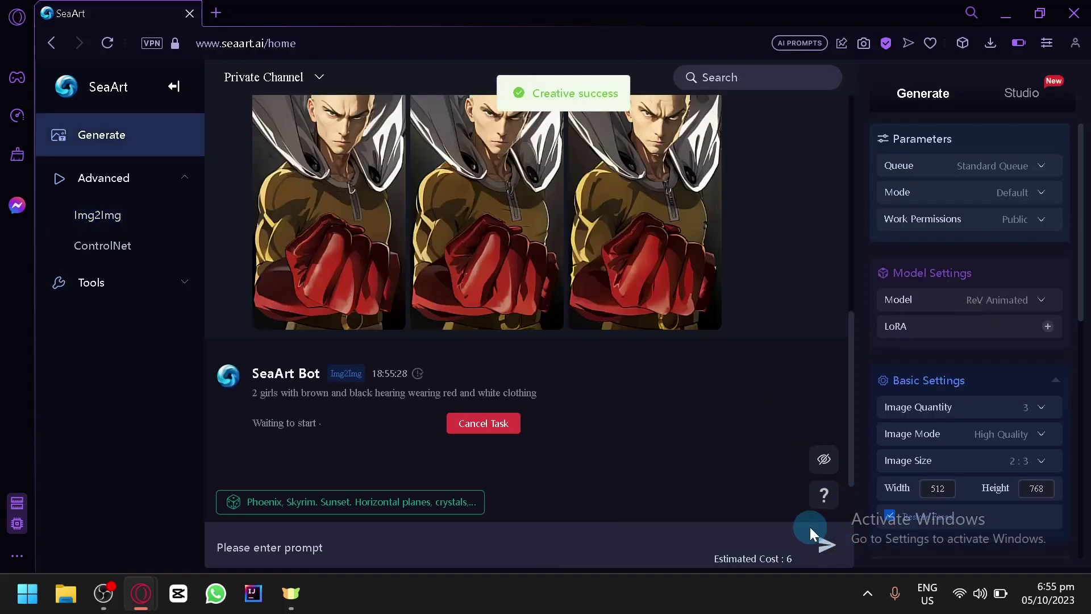
{"action": "left_click", "coordinate": [434, 541]}
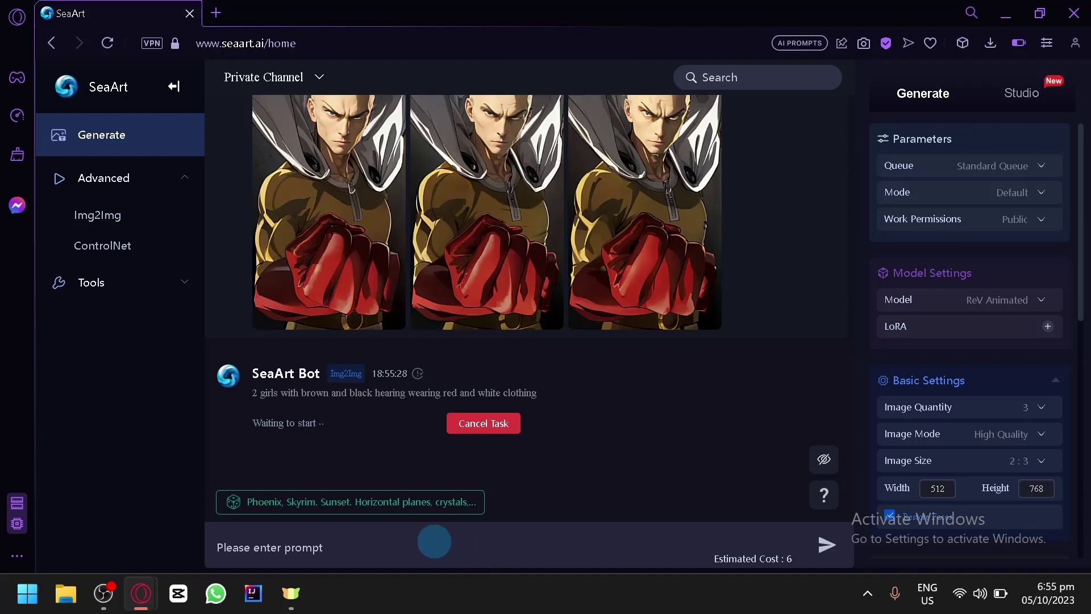
{"action": "left_click", "coordinate": [943, 298]}
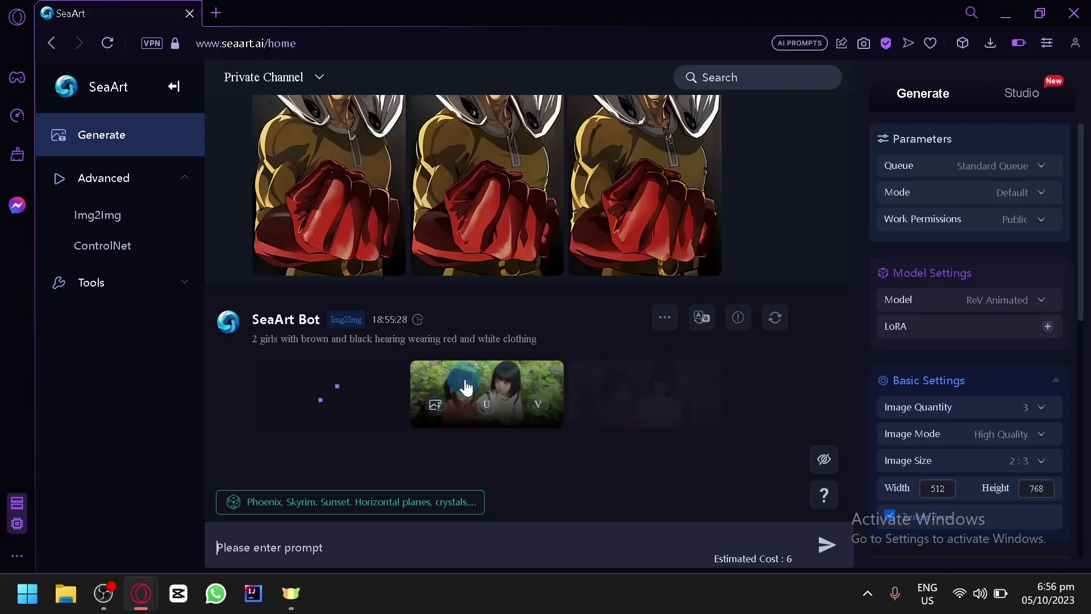
Open the generated images of the two girls at full size, compare all three, and close the viewer.
{"action": "left_click", "coordinate": [313, 375]}
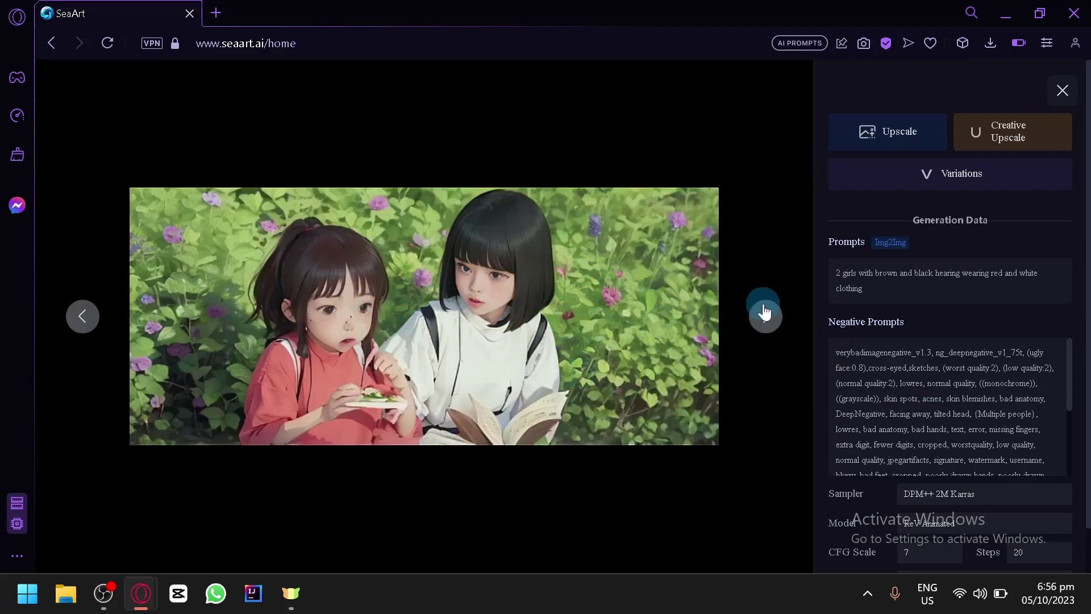
{"action": "left_click", "coordinate": [765, 316]}
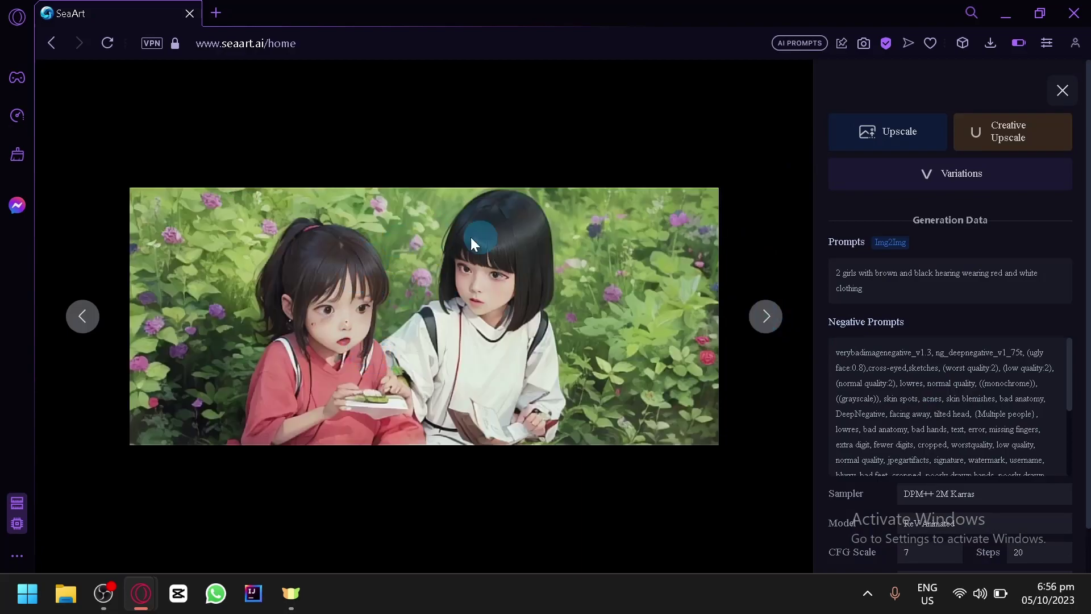
{"action": "left_click", "coordinate": [765, 316]}
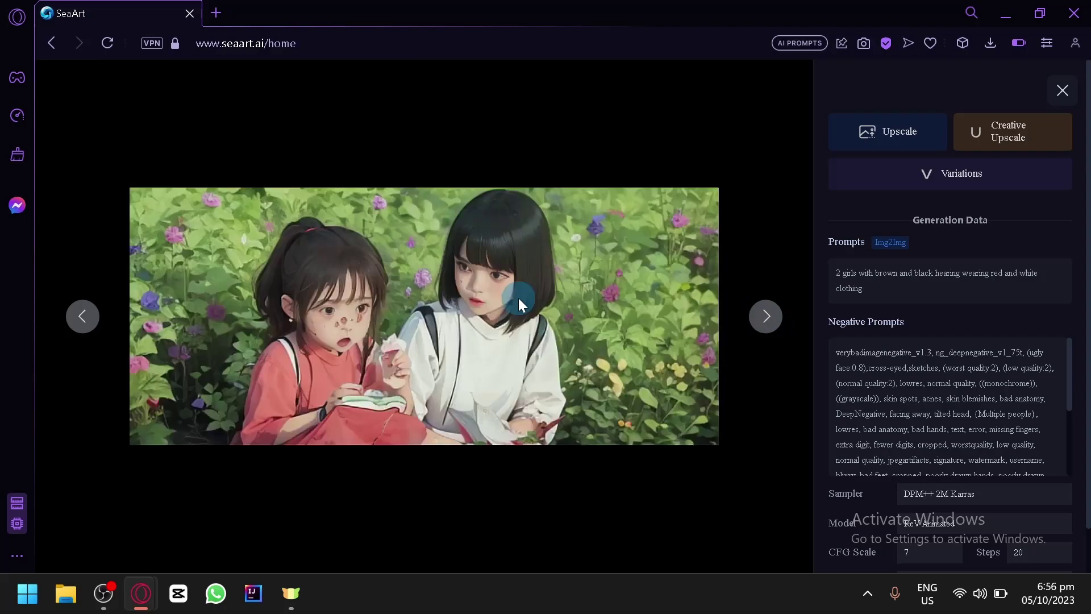
{"action": "left_click", "coordinate": [81, 322]}
{"action": "left_click", "coordinate": [82, 316]}
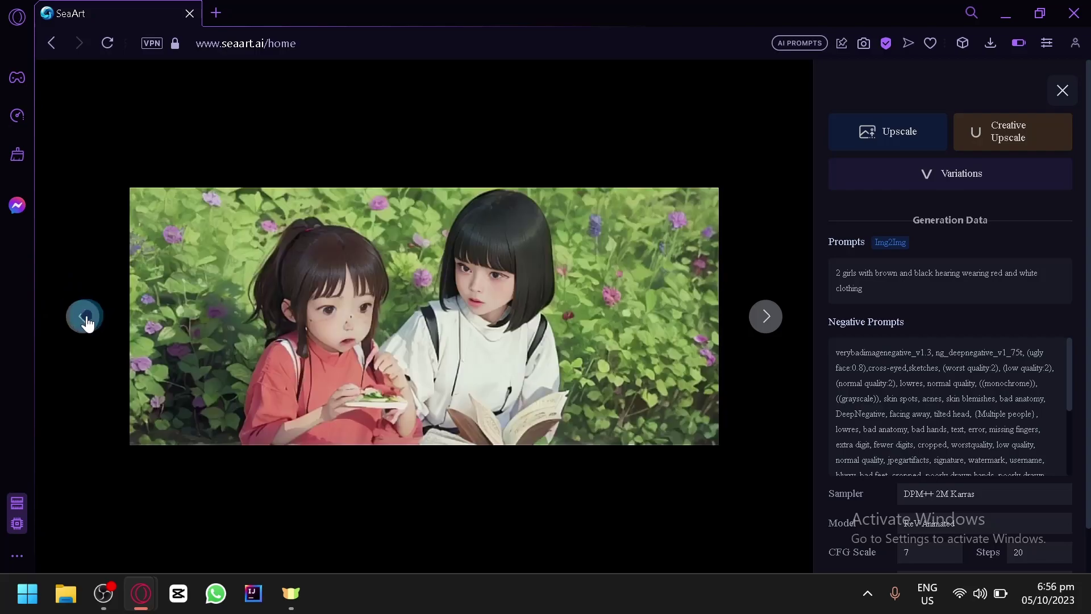
{"action": "left_click", "coordinate": [1062, 92]}
Add the Cute_girl_mix4 LoRA to the Generate model settings and select the text of the two-girls prompt for reuse.
{"action": "left_click", "coordinate": [1035, 328]}
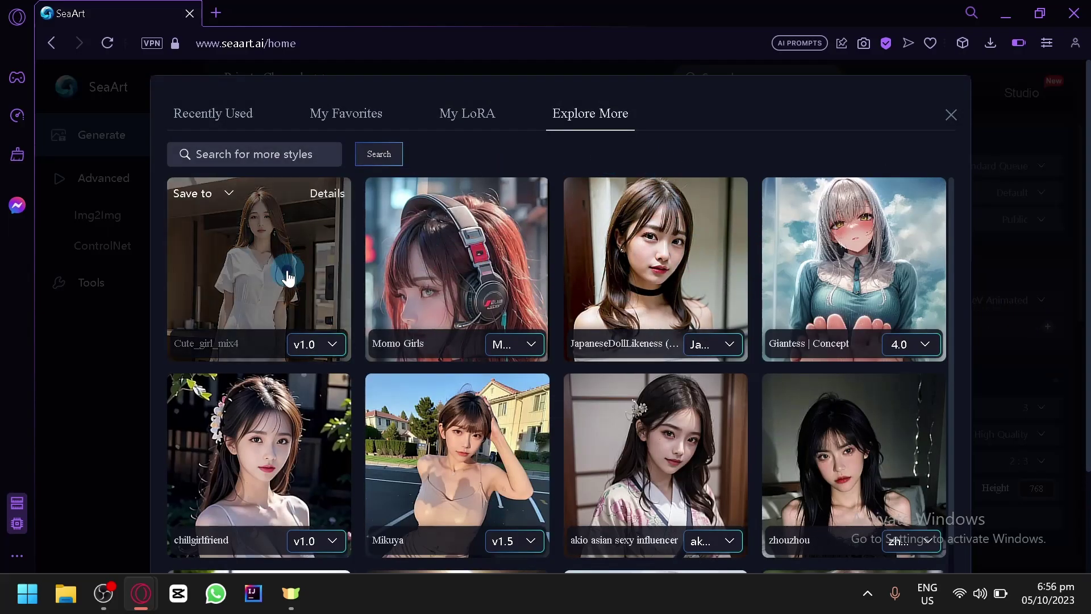
{"action": "left_click", "coordinate": [259, 261]}
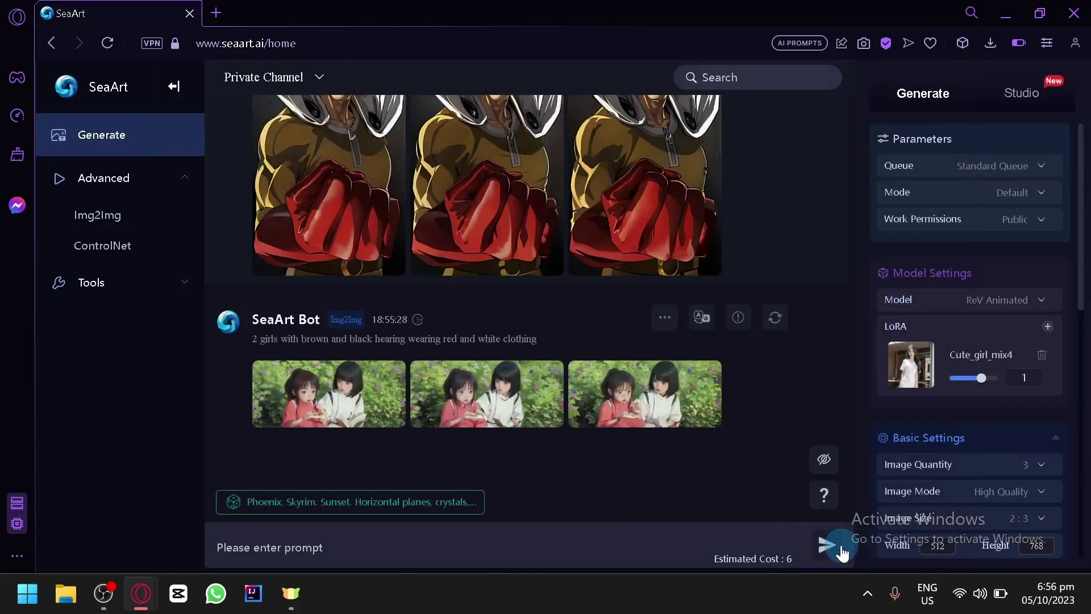
{"action": "left_click_drag", "start_coordinate": [543, 340], "coordinate": [247, 339]}
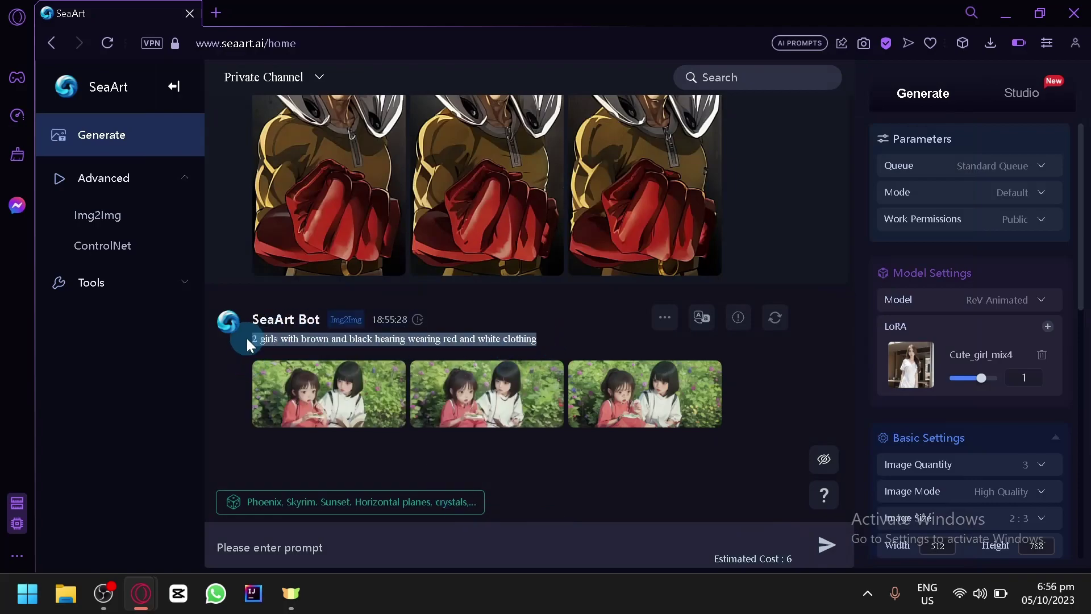
Upload "Screenshot-2023-07-28-at-2.01.34-PM-e1690567329988.jpg" as the Img2Img source again and add the Cute_girl_mix4 LoRA there.
{"action": "left_click", "coordinate": [107, 215]}
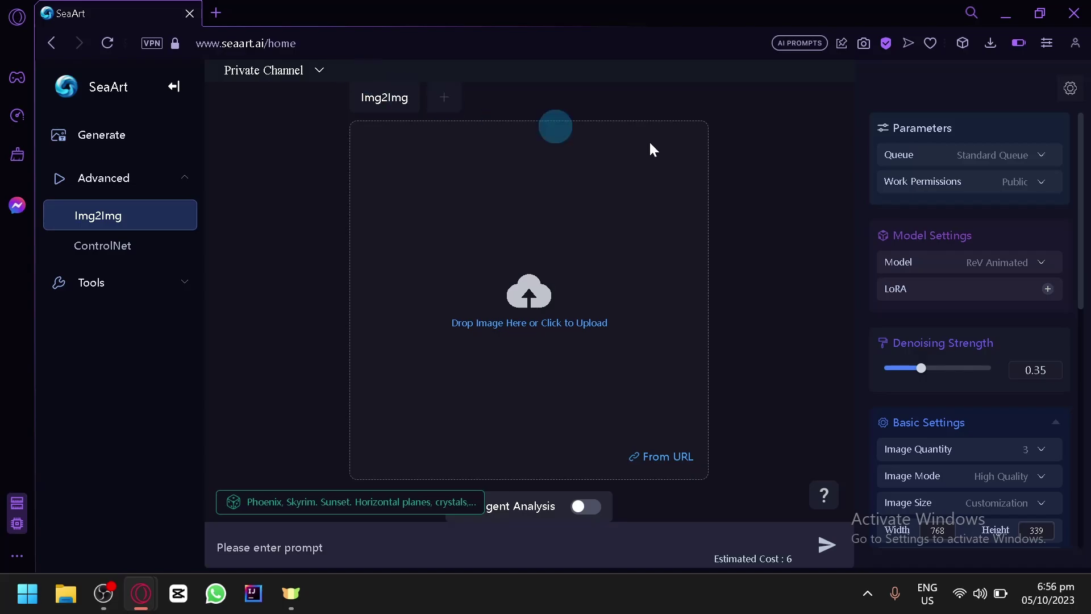
{"action": "left_click", "coordinate": [990, 42]}
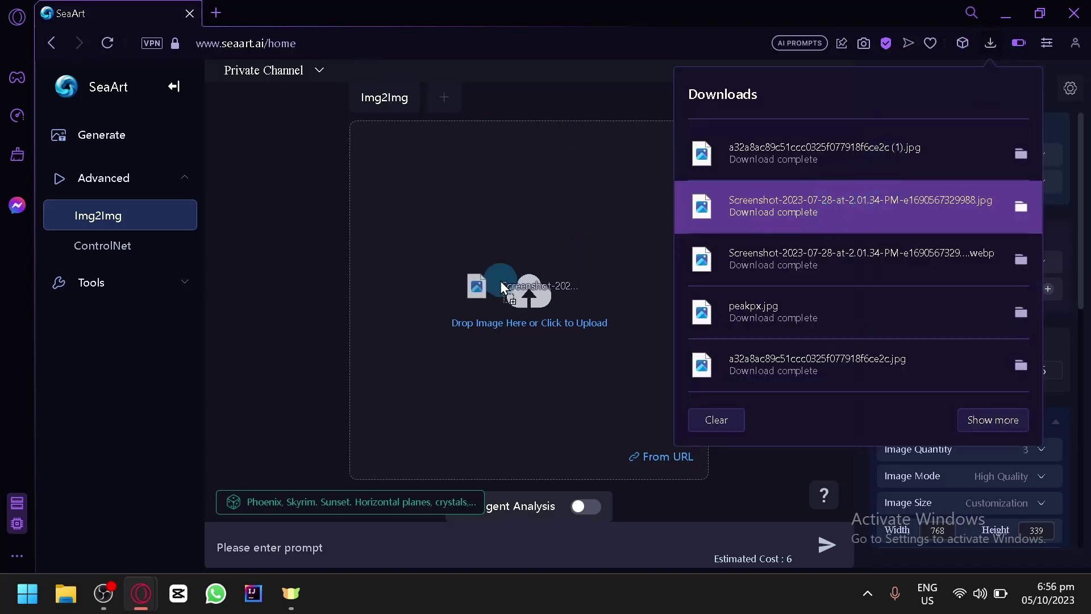
{"action": "left_click_drag", "start_coordinate": [852, 209], "coordinate": [500, 280]}
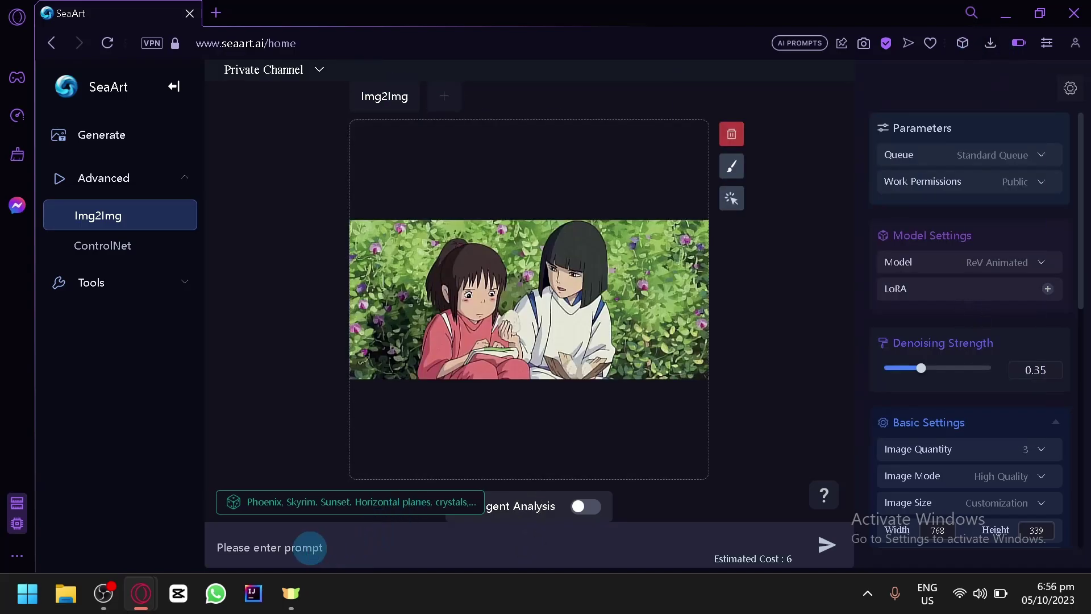
{"action": "left_click", "coordinate": [1046, 290]}
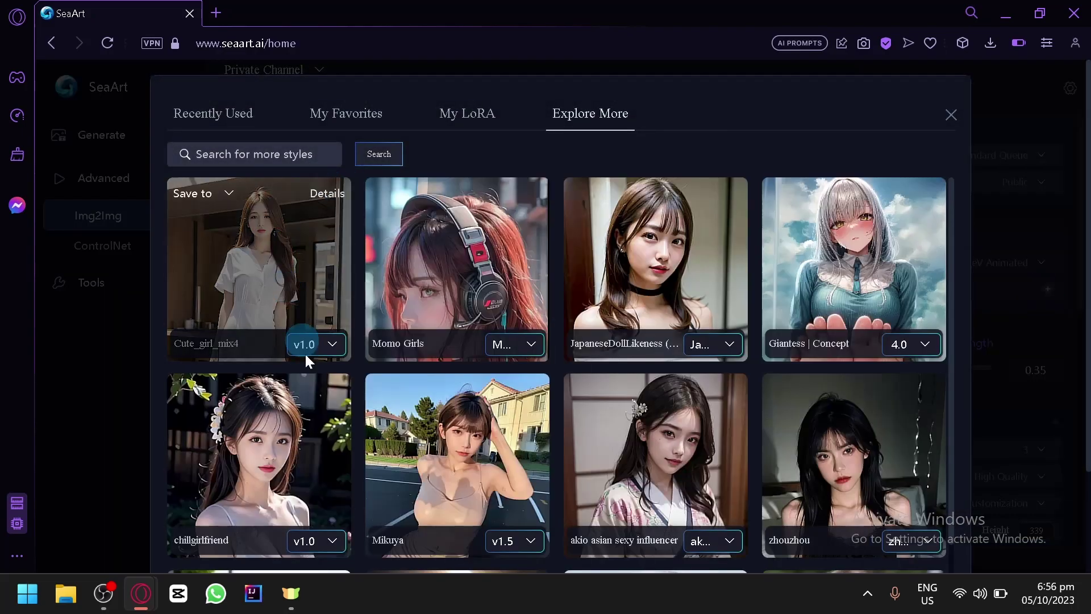
{"action": "left_click", "coordinate": [305, 346]}
Submit an Img2Img generation with the Cute_girl_mix4 LoRA and the prompt "2 girls with brown and black hearing wearing red and white clothing".
{"action": "left_click", "coordinate": [336, 545]}
{"action": "type", "text": "2 girls with br"}
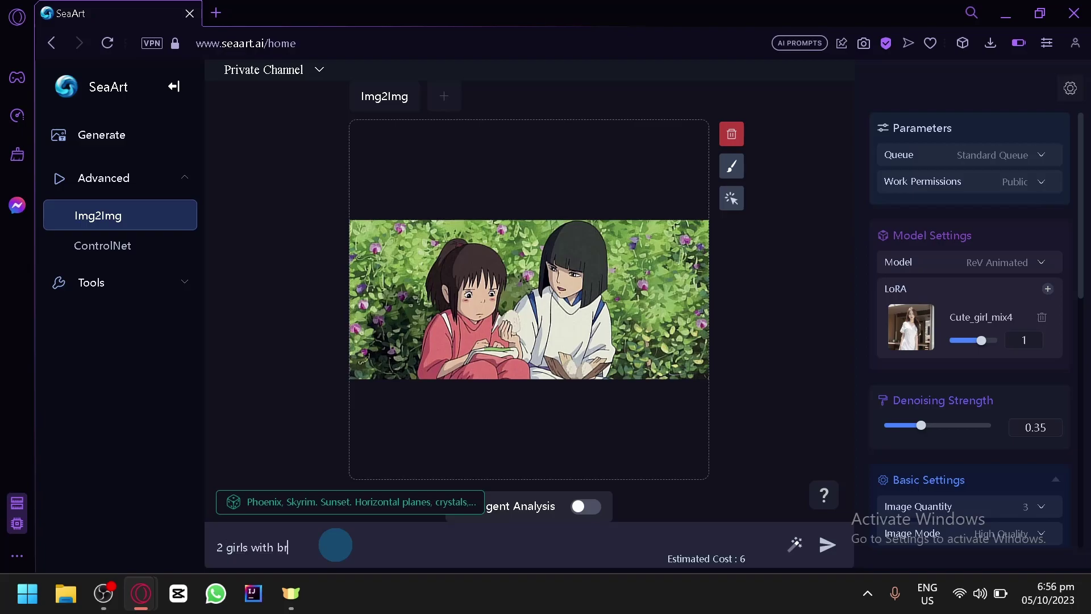
{"action": "type", "text": "own and black hearing wearing red "}
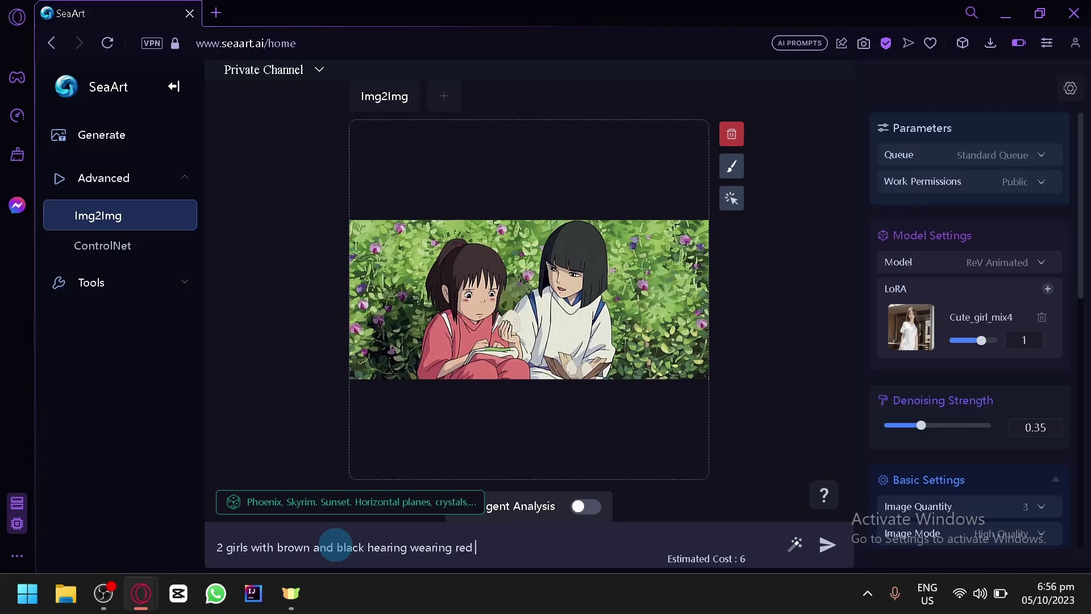
{"action": "type", "text": "and white clothing"}
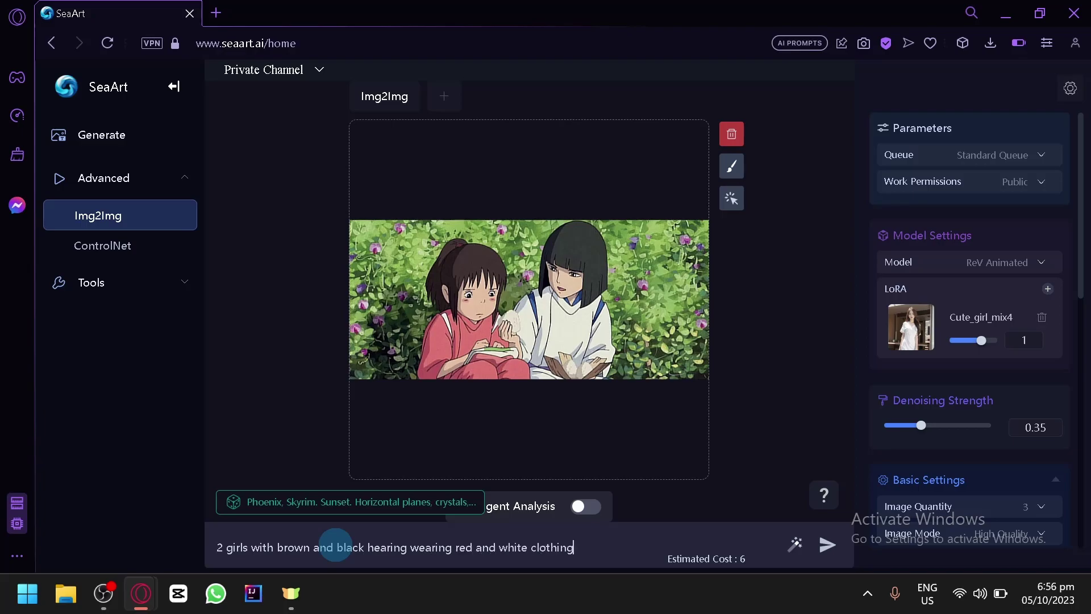
{"action": "left_click", "coordinate": [827, 541]}
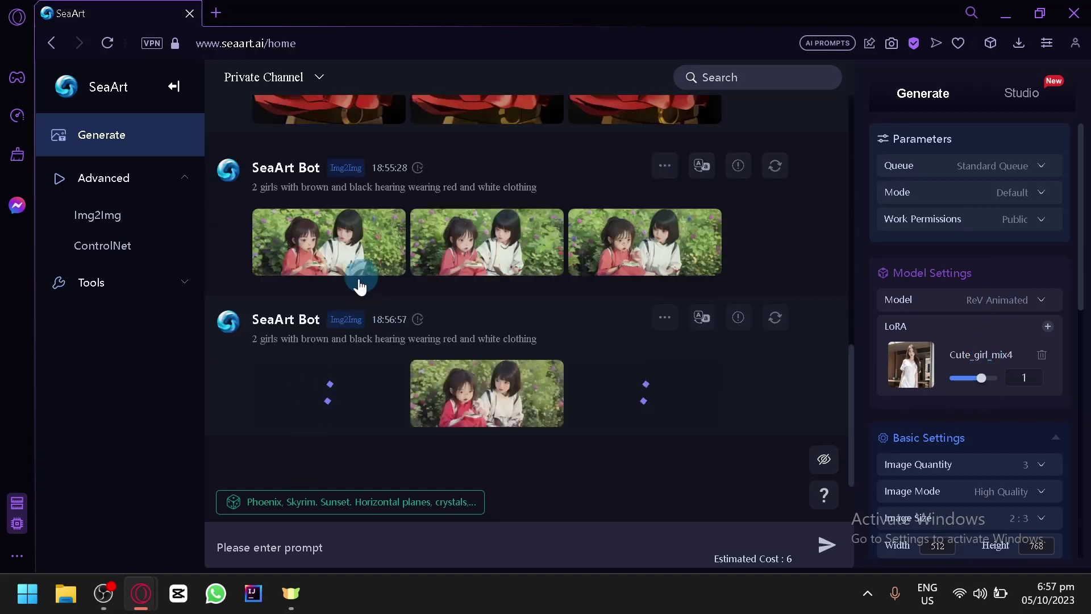
{"action": "mouse_move", "coordinate": [257, 410]}
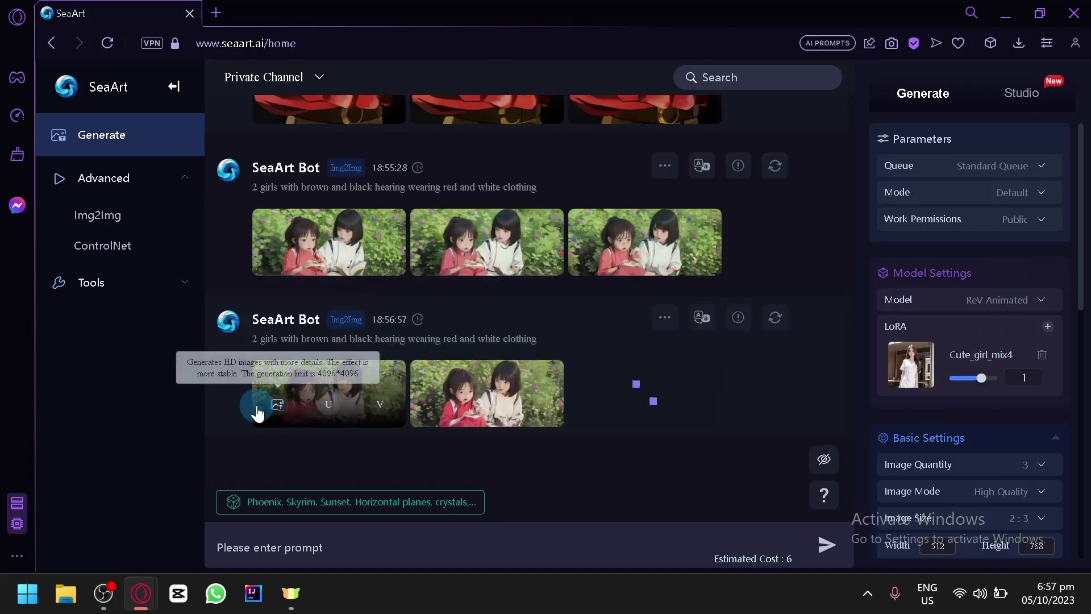
Open the newest images of the two girls made with the Cute_girl_mix4 LoRA at full size, compare all three, and close the viewer.
{"action": "left_click", "coordinate": [334, 385]}
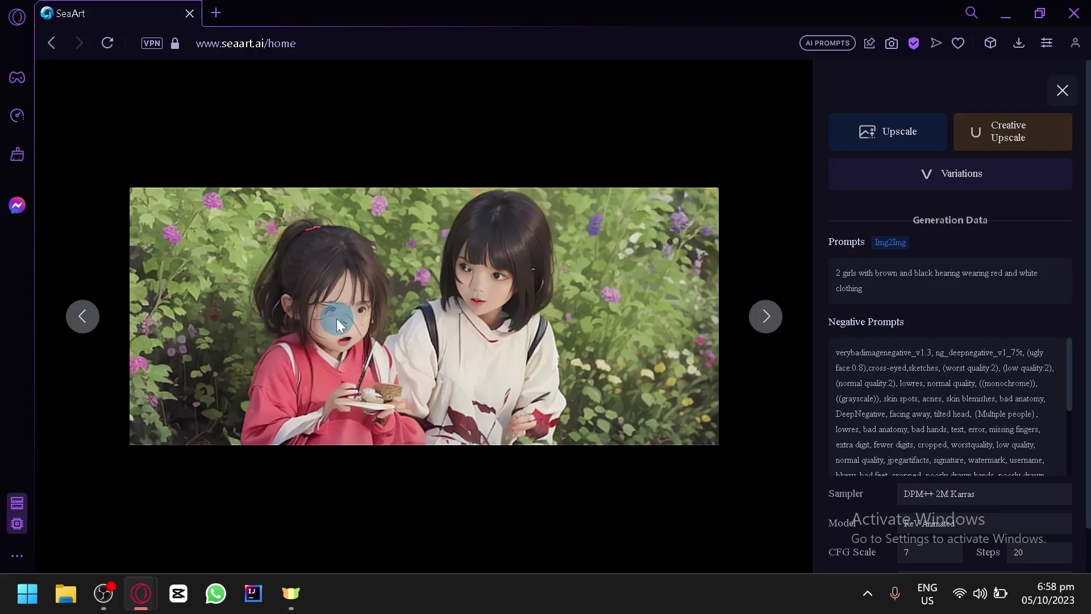
{"action": "left_click", "coordinate": [765, 315]}
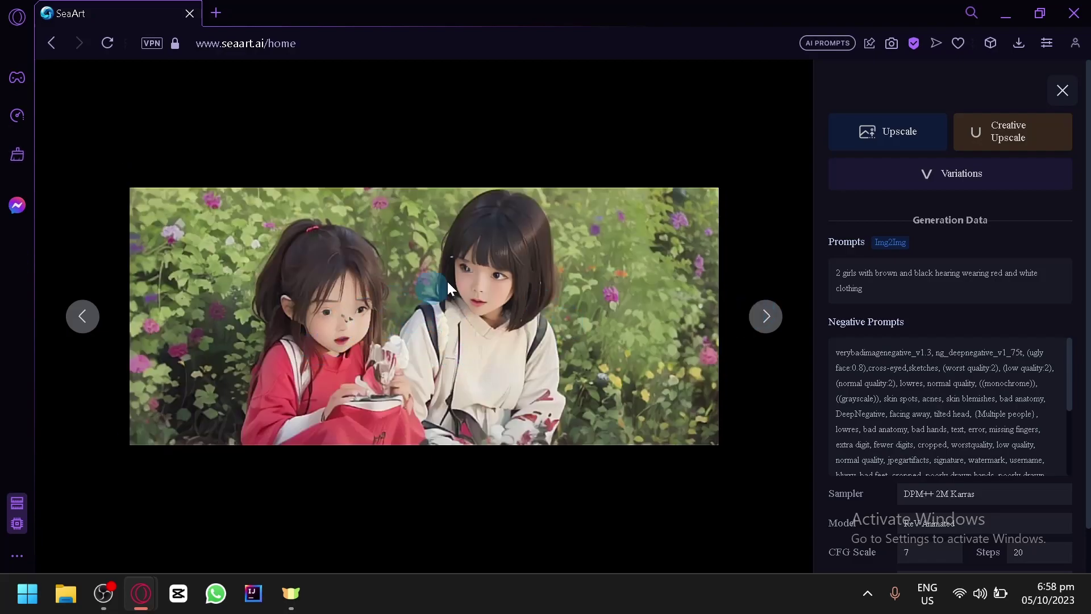
{"action": "left_click", "coordinate": [770, 331]}
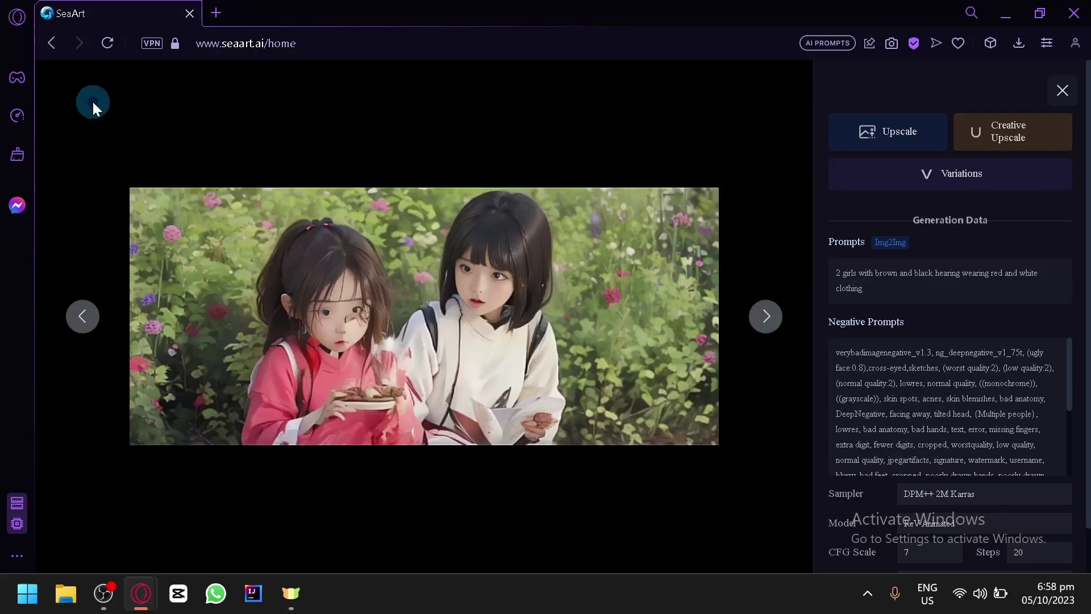
{"action": "left_click", "coordinate": [1062, 90]}
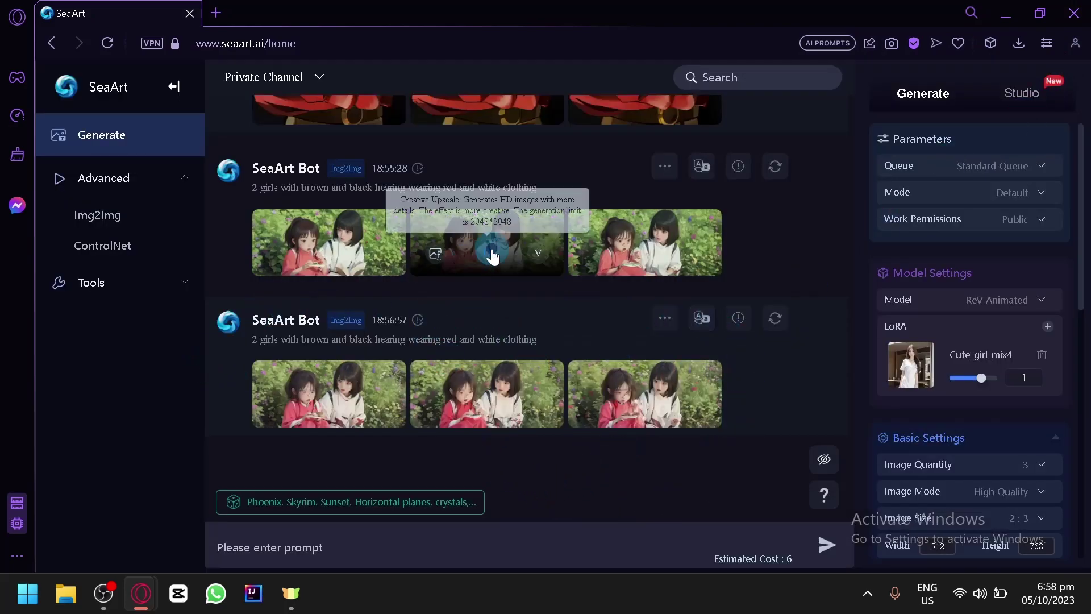
{"action": "left_click", "coordinate": [486, 253]}
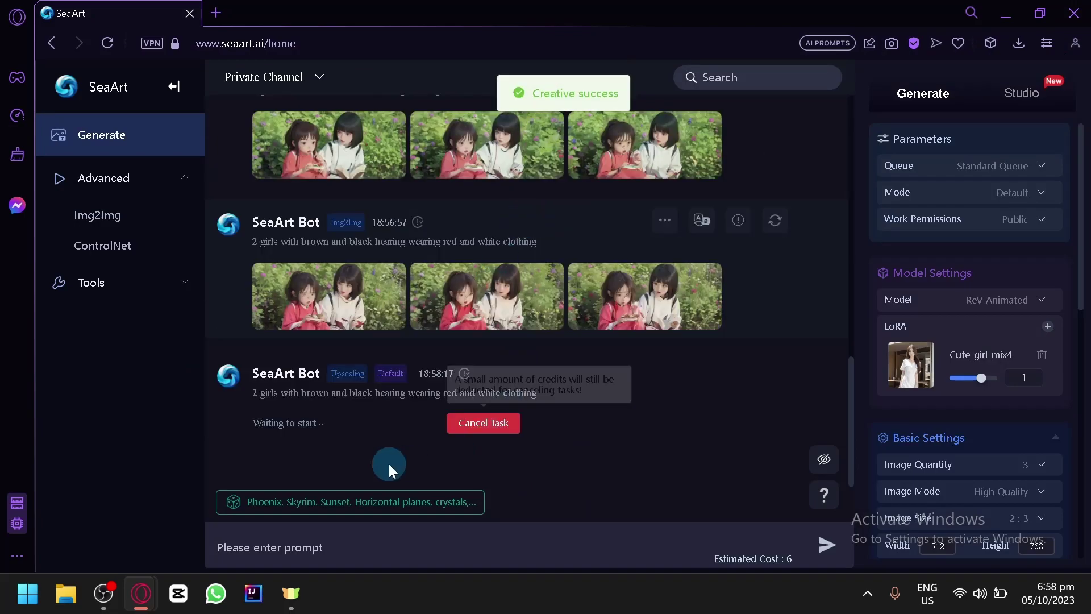
{"action": "left_click", "coordinate": [490, 424]}
{"action": "scroll", "coordinate": [638, 263], "scroll_direction": "up", "scroll_amount": 5}
{"action": "scroll", "coordinate": [751, 361], "scroll_direction": "down", "scroll_amount": 5}
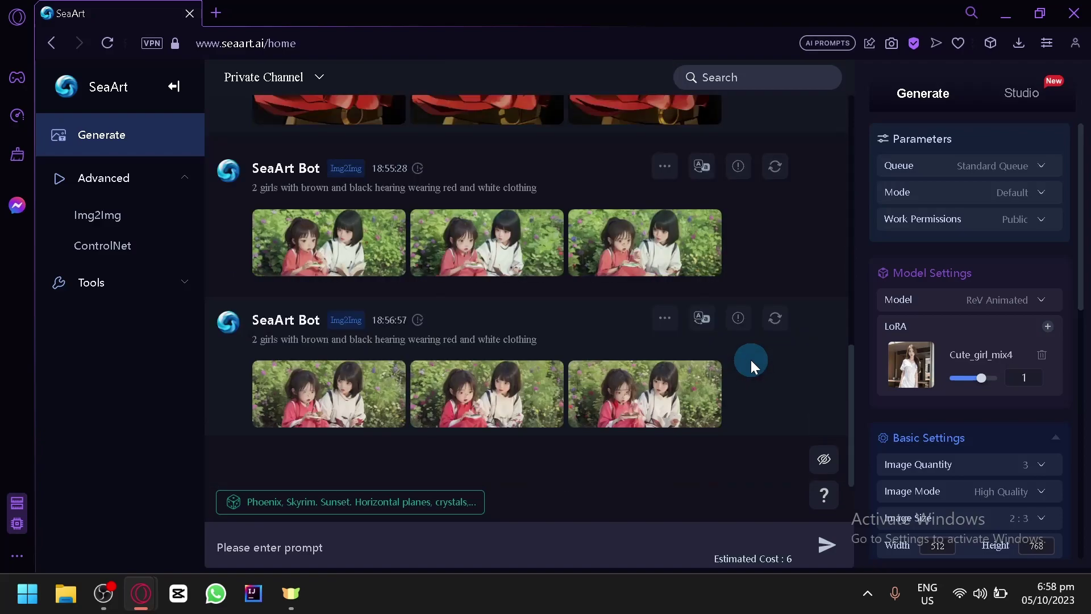
Remove the Cute_girl_mix4 LoRA from the Generate model settings.
{"action": "left_click", "coordinate": [1046, 354]}
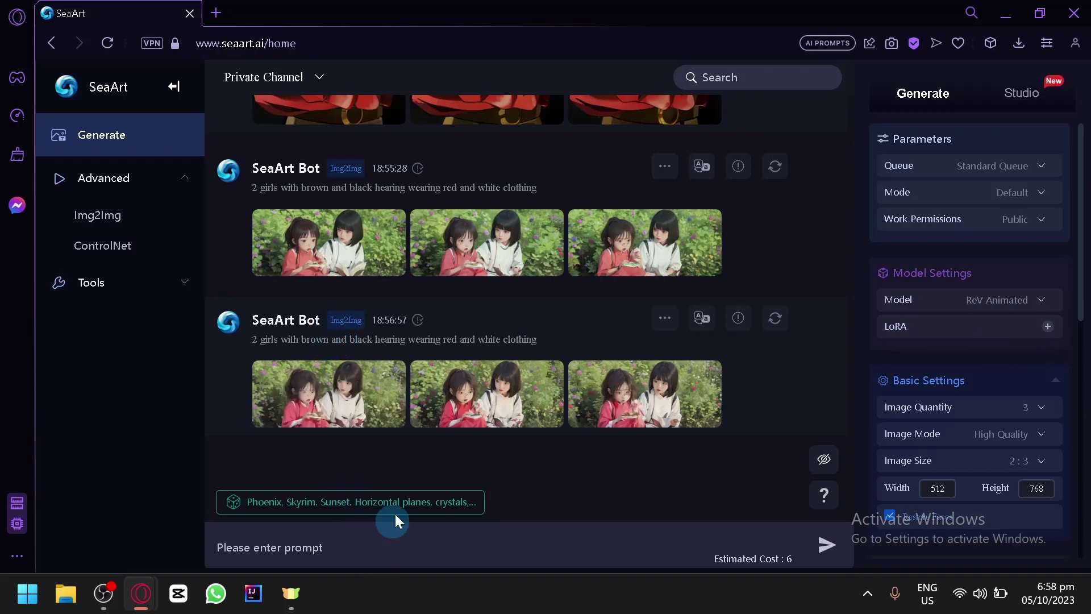